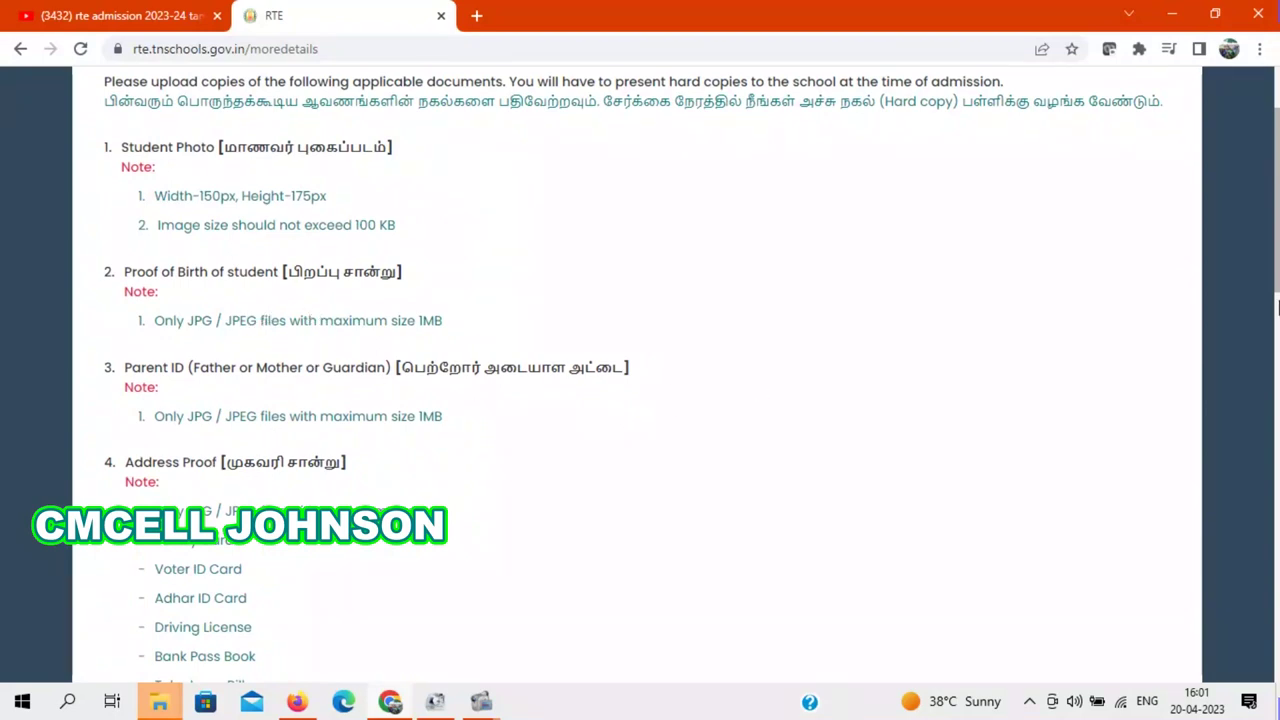
Step: Read through the full More Details list of required documents, then return to the portal home page
{"action": "scroll", "coordinate": [1250, 280], "scroll_direction": "down", "scroll_amount": 2}
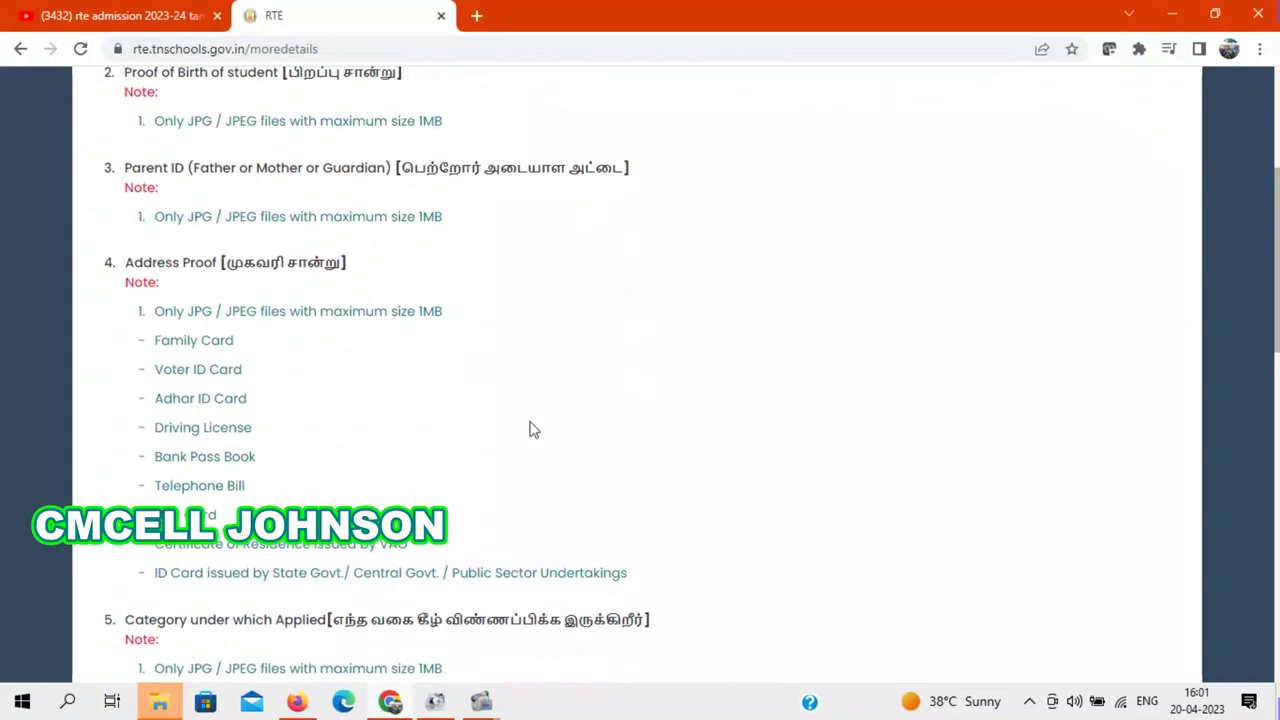
{"action": "scroll", "coordinate": [1278, 372], "scroll_direction": "down", "scroll_amount": 3}
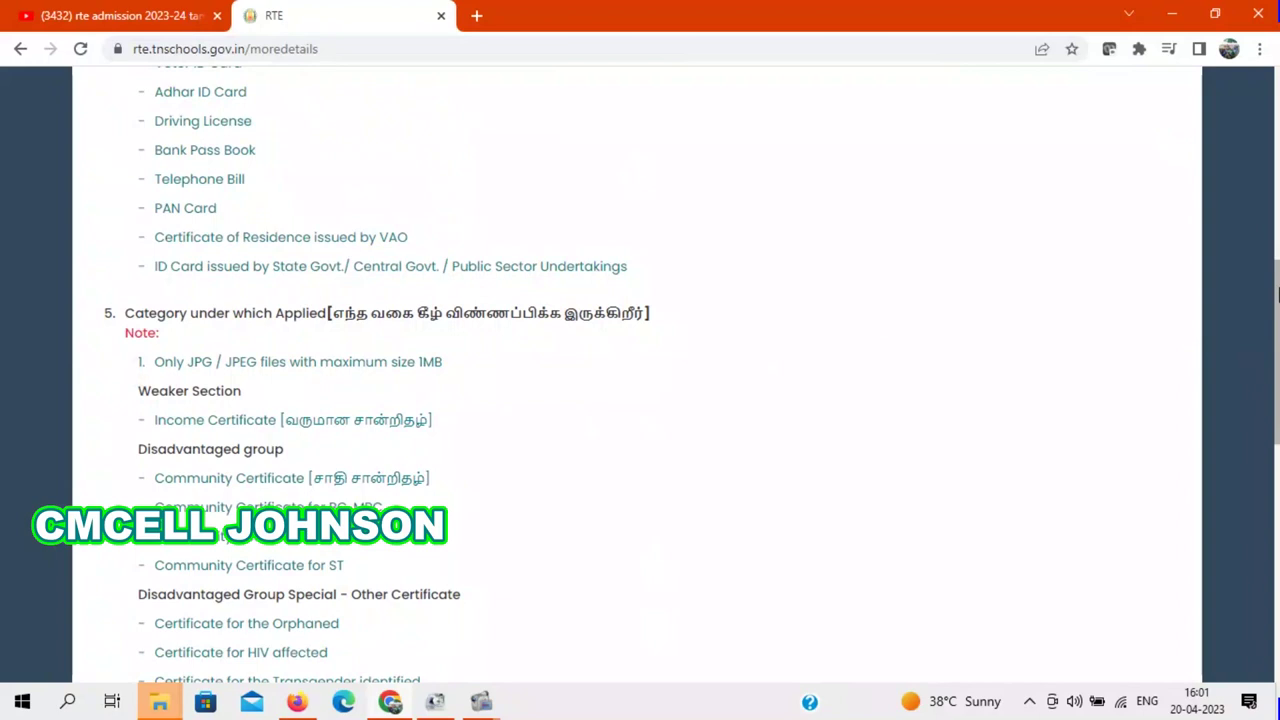
{"action": "left_click_drag", "start_coordinate": [1278, 325], "coordinate": [1278, 366]}
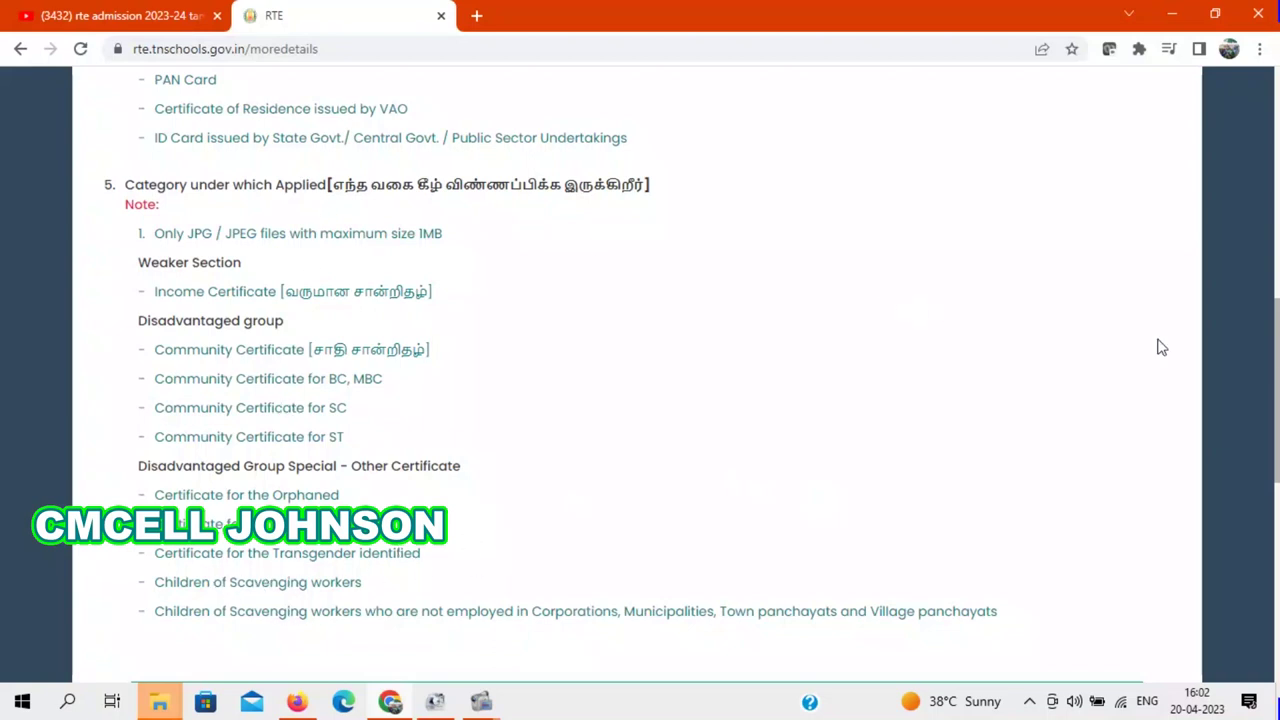
{"action": "scroll", "coordinate": [1277, 425], "scroll_direction": "down", "scroll_amount": 3}
{"action": "left_click_drag", "start_coordinate": [1277, 425], "coordinate": [1244, 110]}
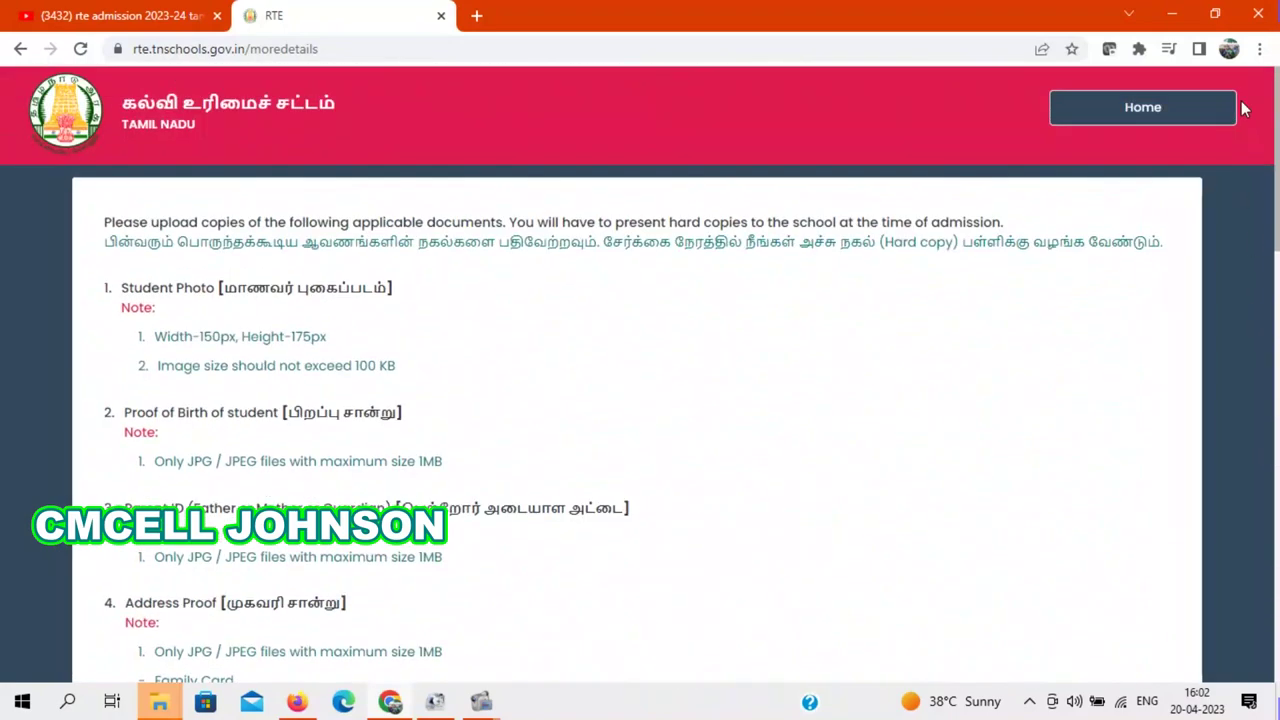
{"action": "left_click", "coordinate": [1124, 114]}
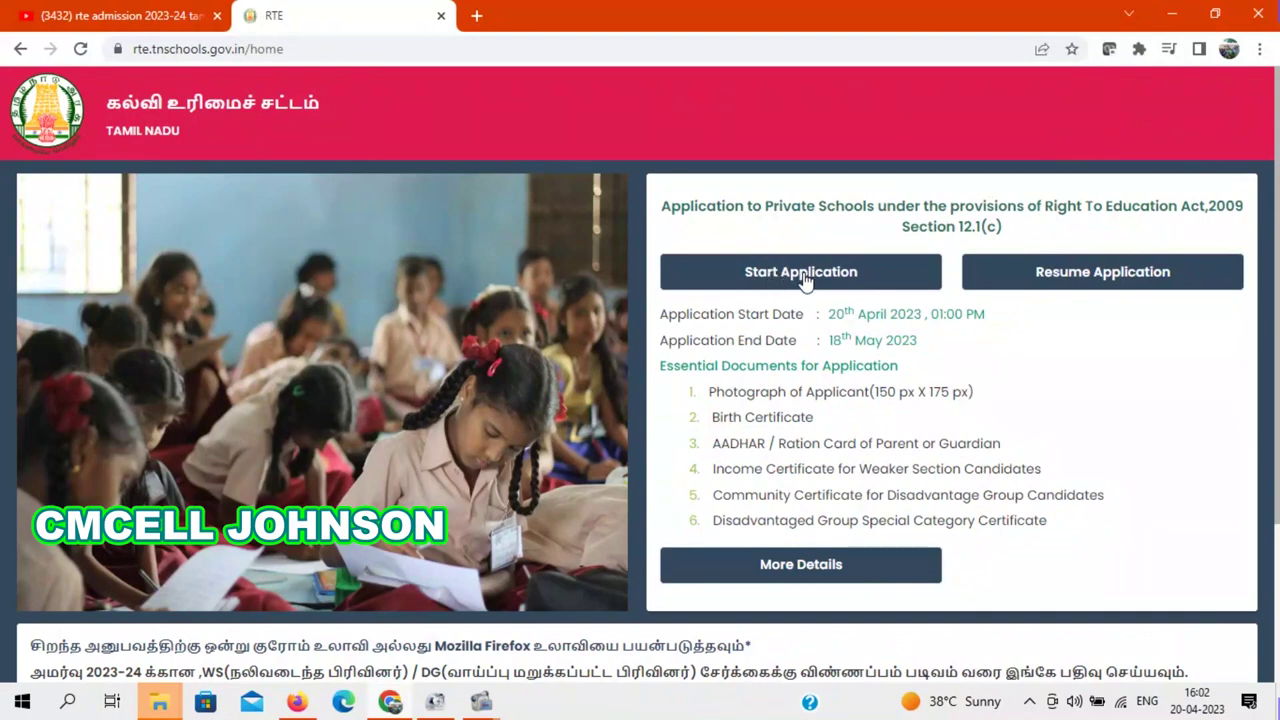
Step: Start a new application and enter the child's name with gender Female
{"action": "left_click", "coordinate": [803, 272]}
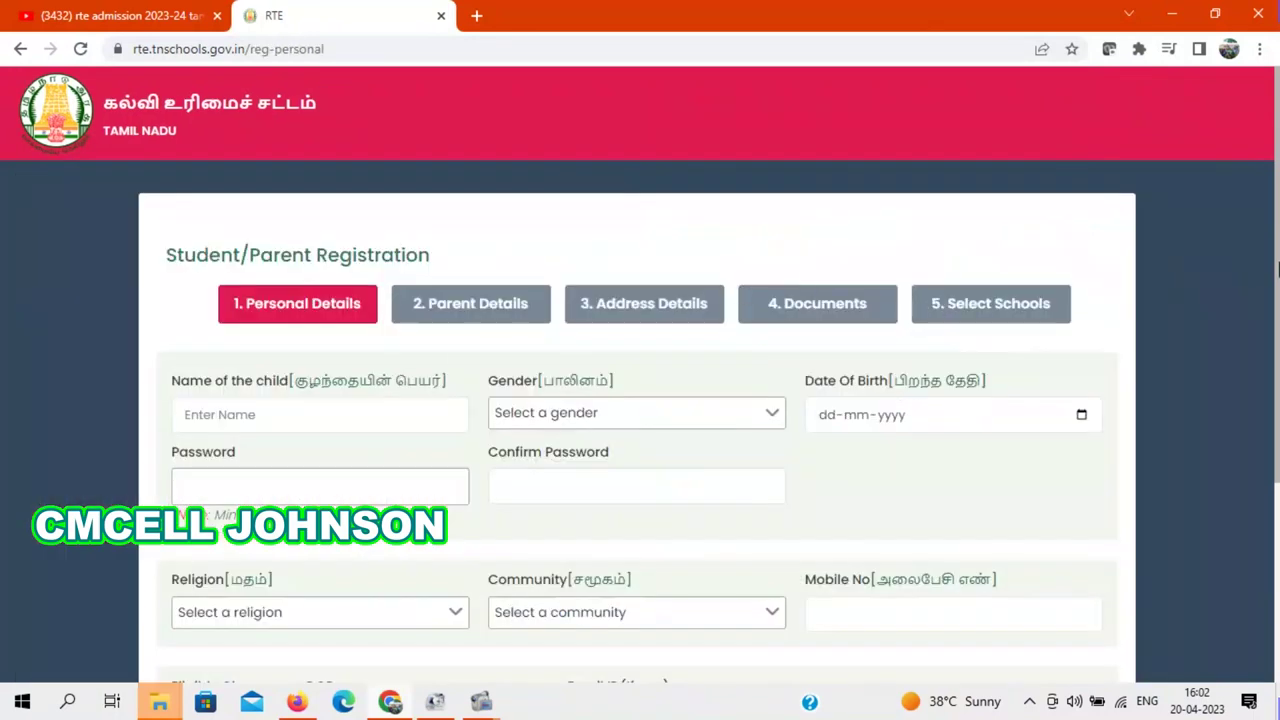
{"action": "scroll", "coordinate": [1277, 240], "scroll_direction": "down", "scroll_amount": 2}
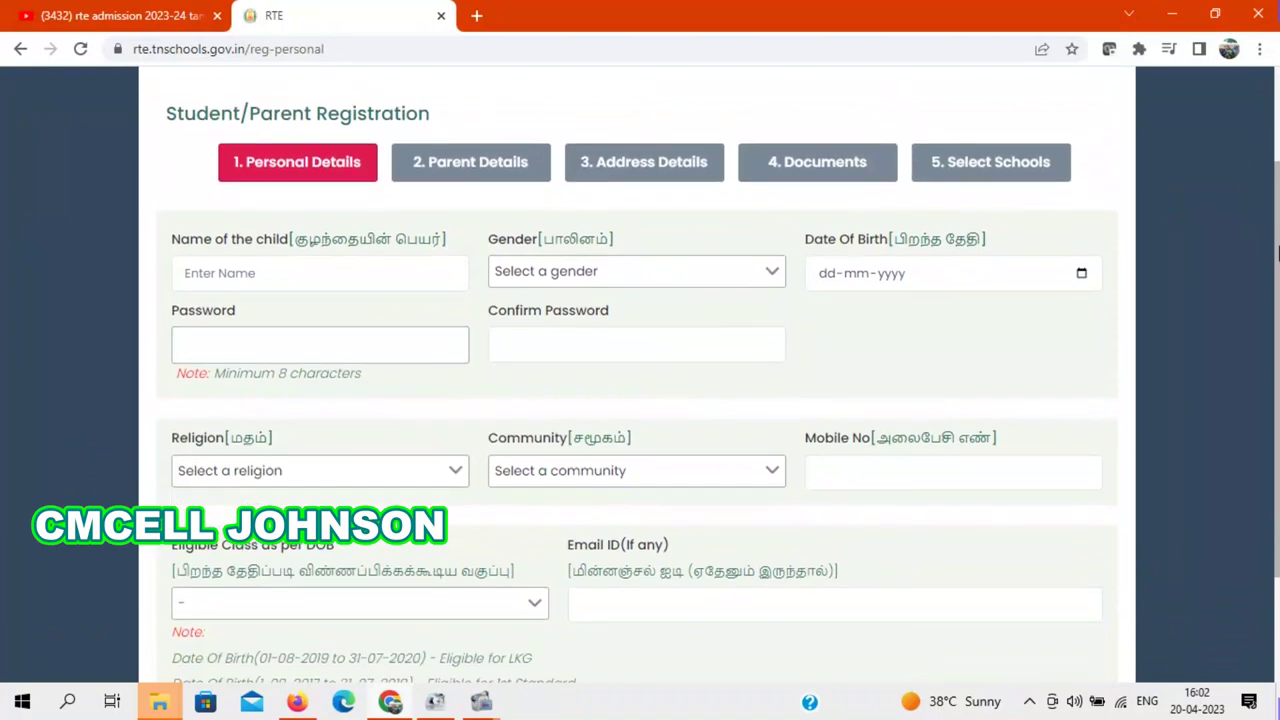
{"action": "left_click", "coordinate": [360, 271]}
{"action": "type", "text": "Jaslin"}
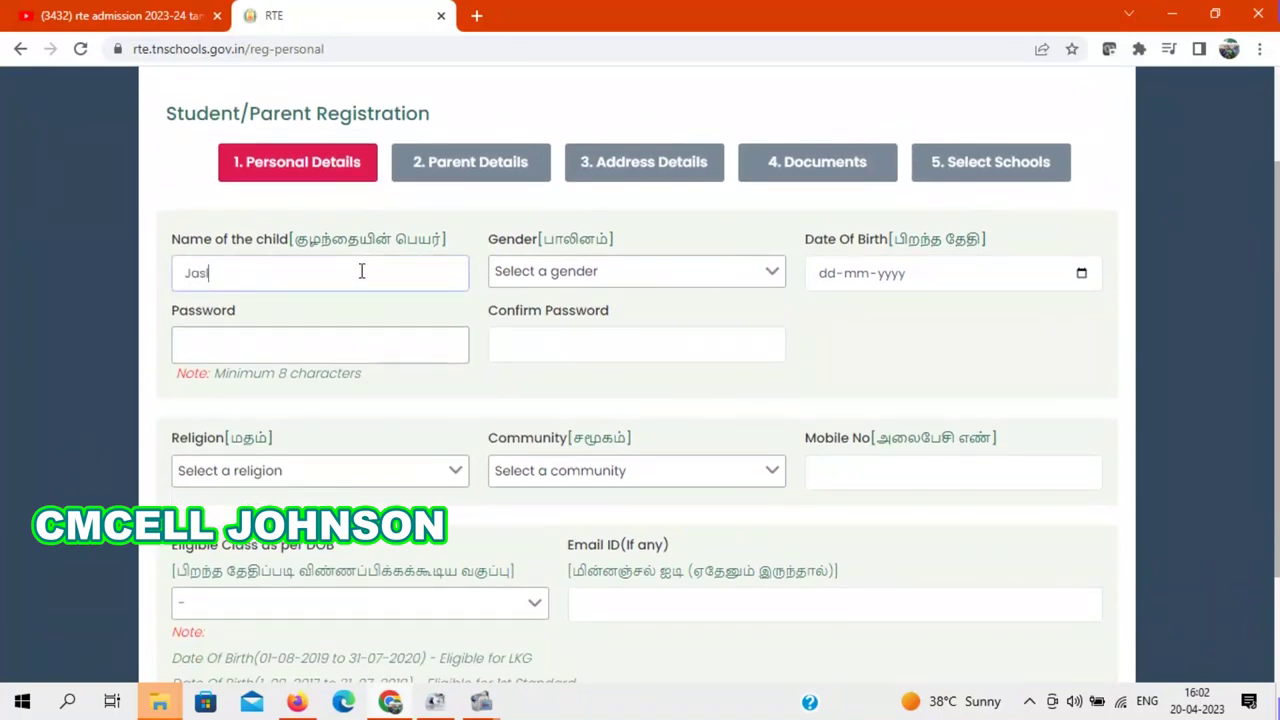
{"action": "left_click", "coordinate": [586, 272]}
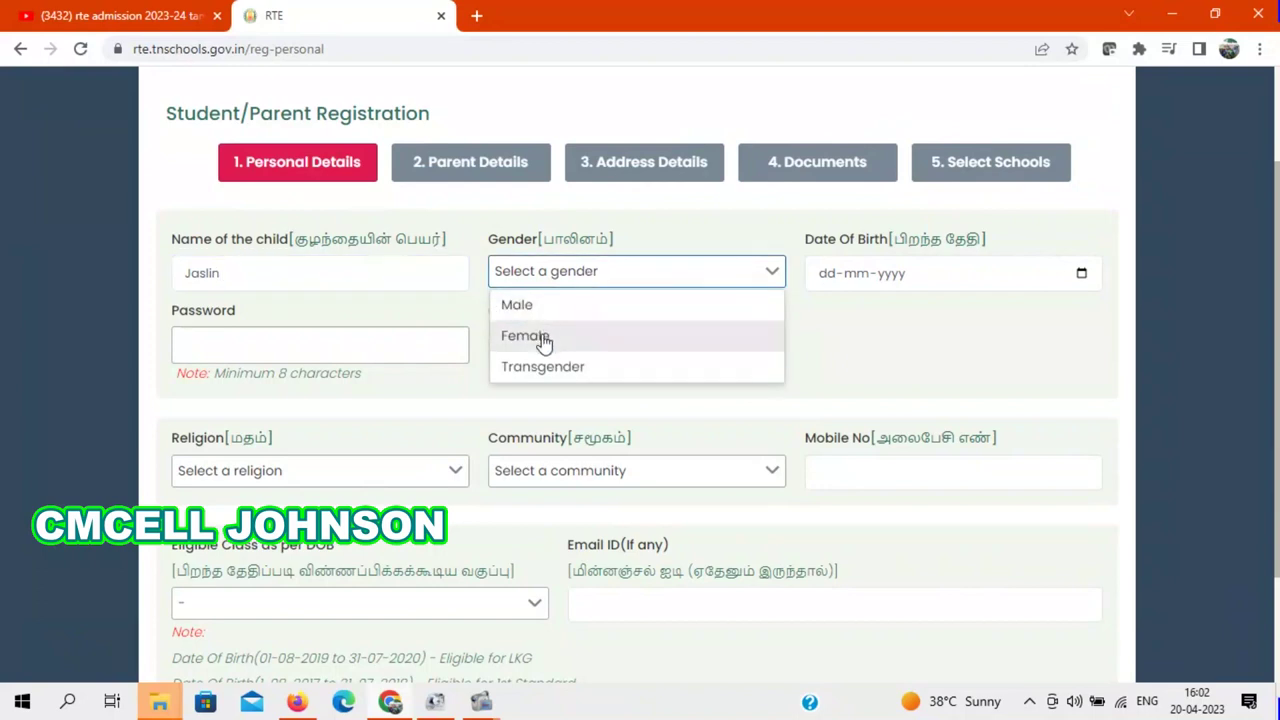
{"action": "left_click", "coordinate": [543, 340]}
{"action": "left_click", "coordinate": [895, 283]}
{"action": "scroll", "coordinate": [1277, 172], "scroll_direction": "up", "scroll_amount": 2}
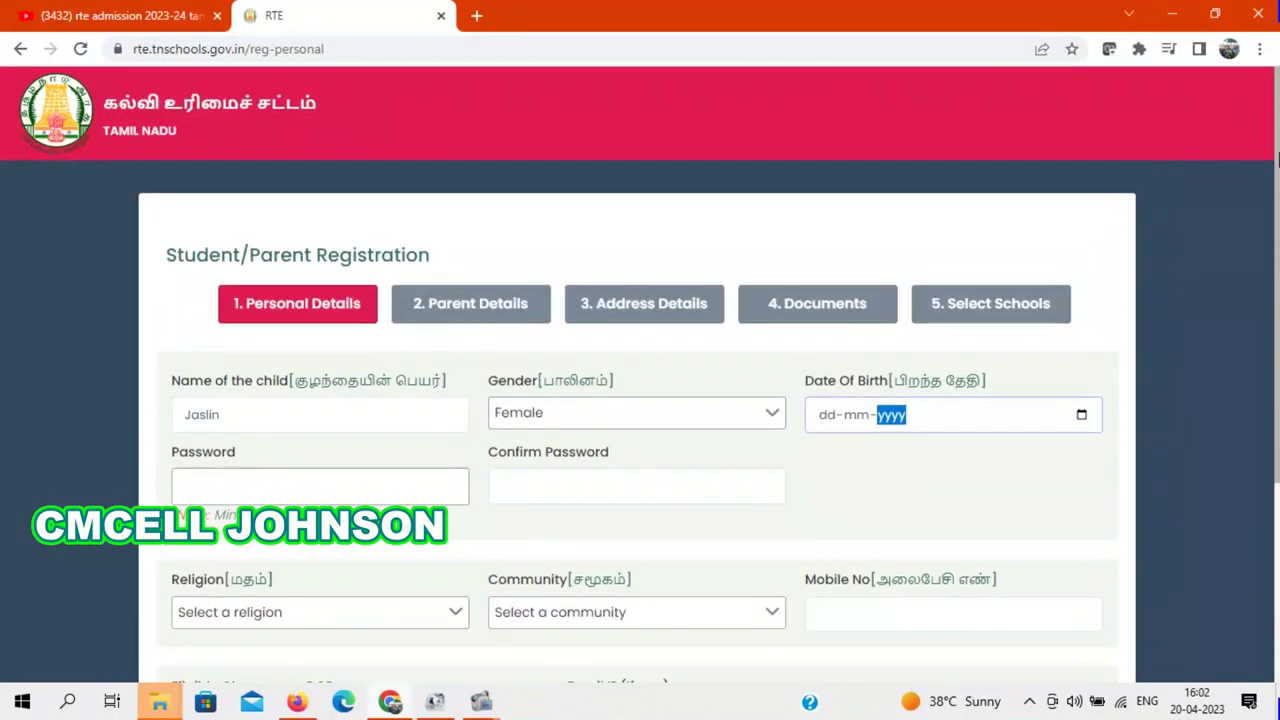
{"action": "left_click_drag", "start_coordinate": [1277, 120], "coordinate": [1277, 385]}
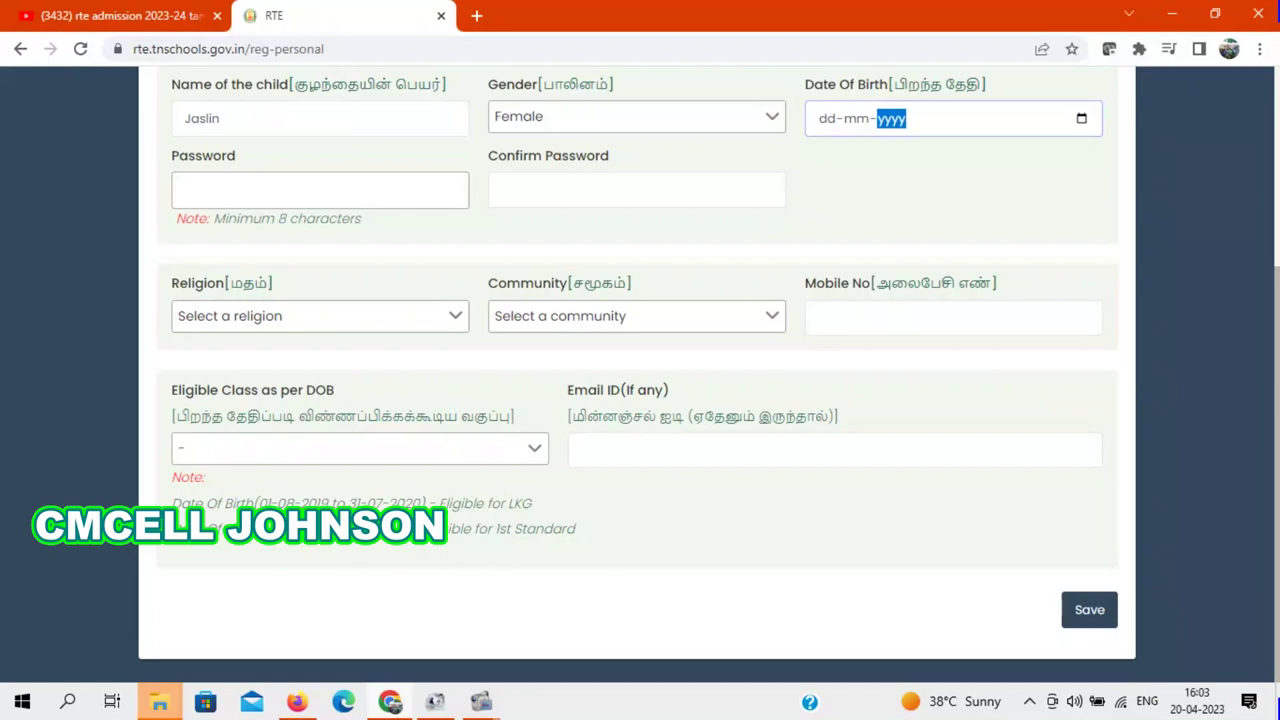
{"action": "left_click_drag", "start_coordinate": [1277, 358], "coordinate": [1277, 205]}
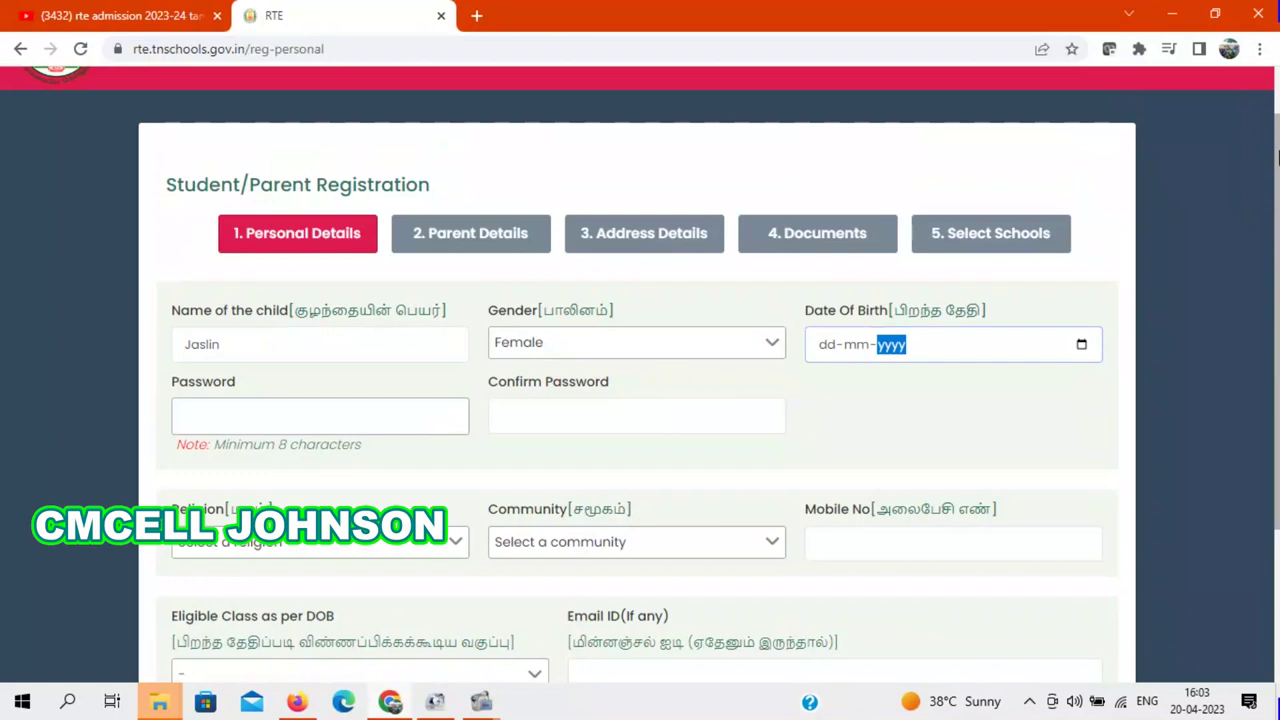
{"action": "left_click_drag", "start_coordinate": [1277, 158], "coordinate": [1277, 316]}
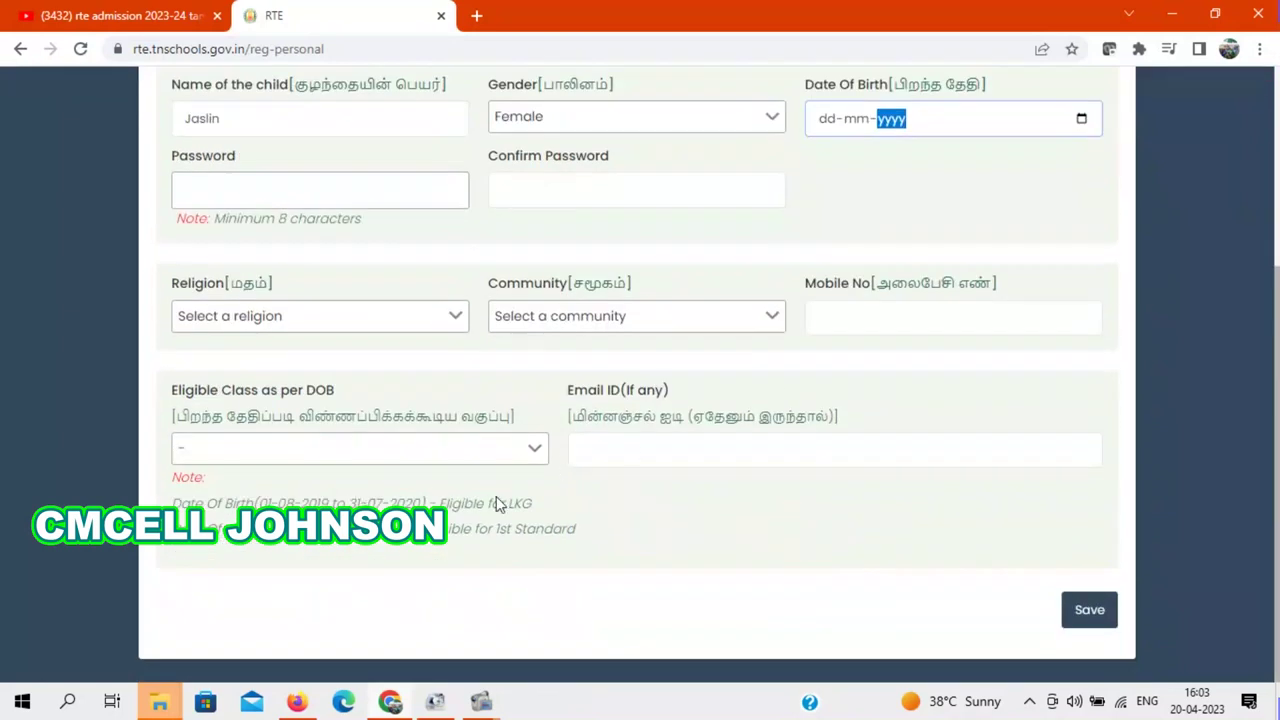
{"action": "mouse_move", "coordinate": [1277, 352]}
{"action": "left_mouse_down"}
{"action": "mouse_move", "coordinate": [1277, 313]}
{"action": "mouse_move", "coordinate": [1277, 352]}
{"action": "left_mouse_up"}
{"action": "scroll", "coordinate": [1277, 352], "scroll_direction": "up", "scroll_amount": 2}
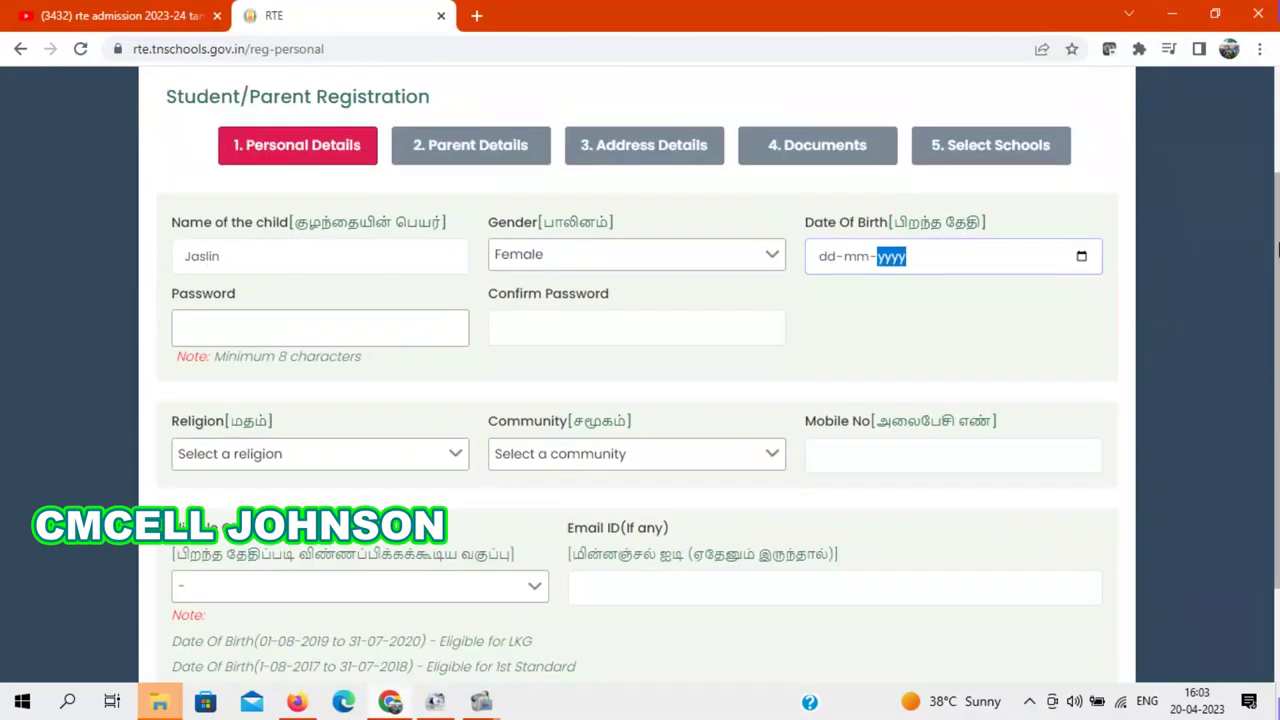
{"action": "left_click", "coordinate": [1082, 298]}
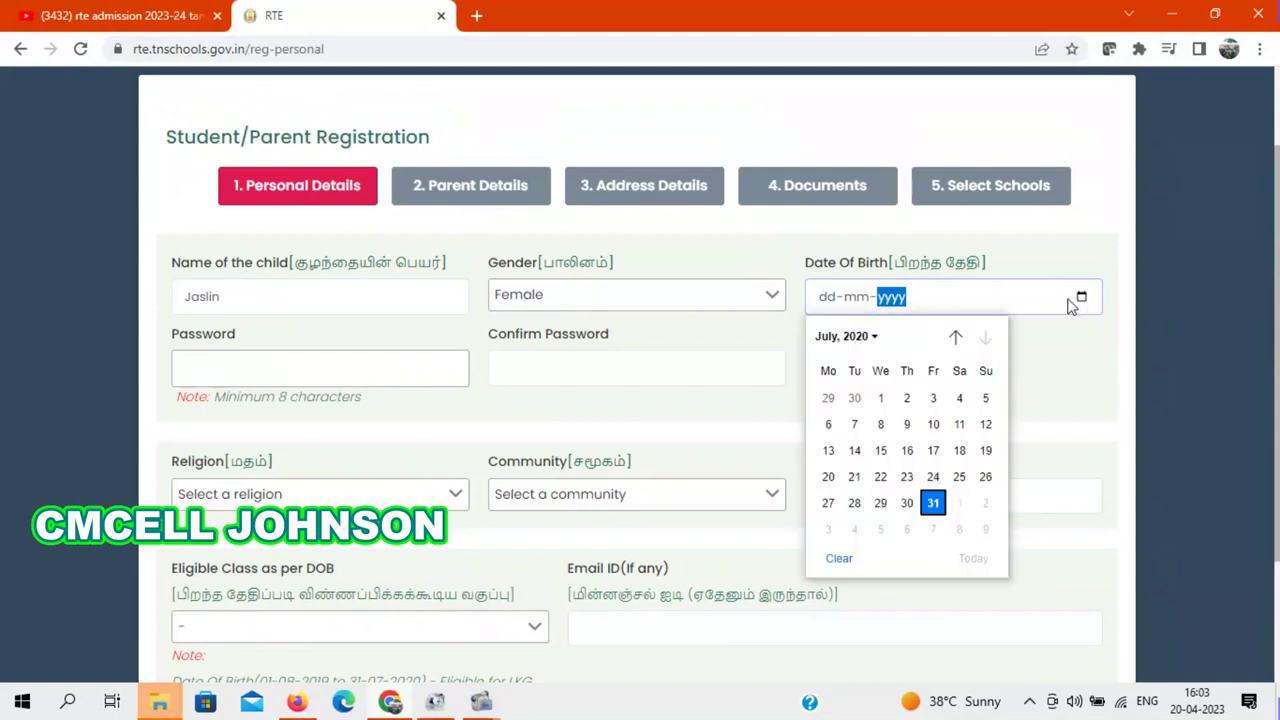
{"action": "left_click", "coordinate": [884, 340]}
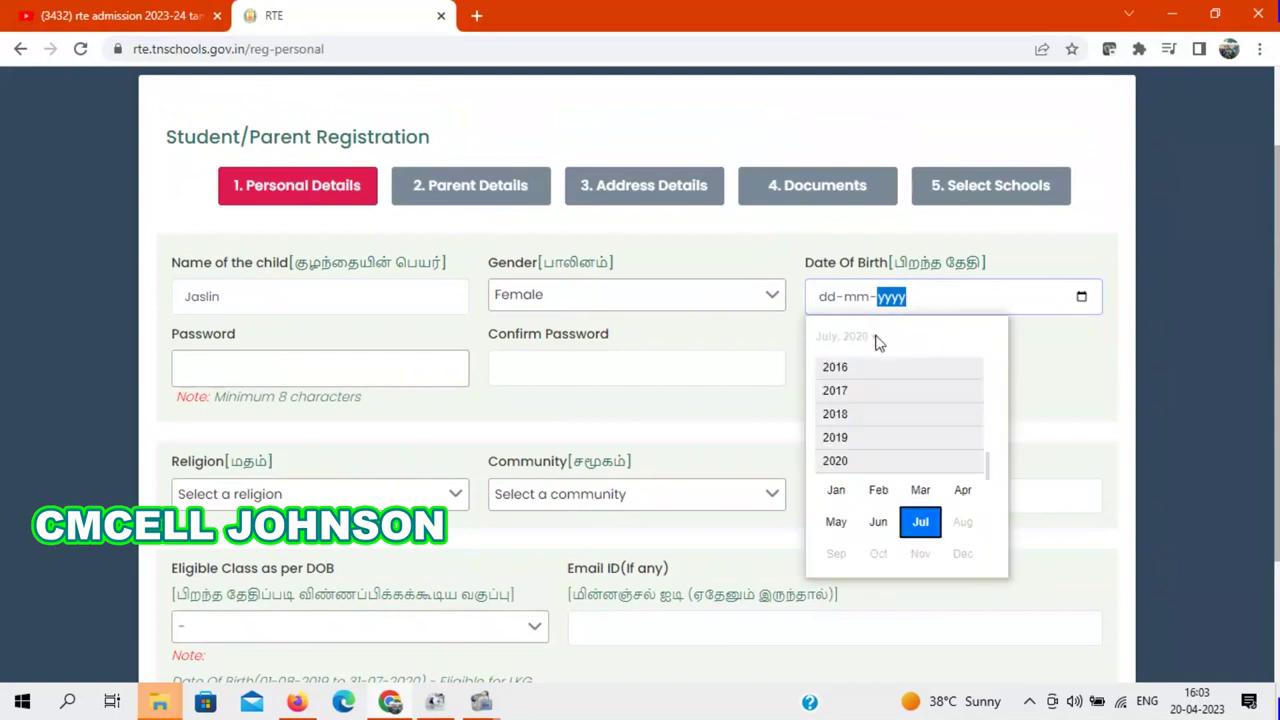
{"action": "left_click", "coordinate": [844, 418]}
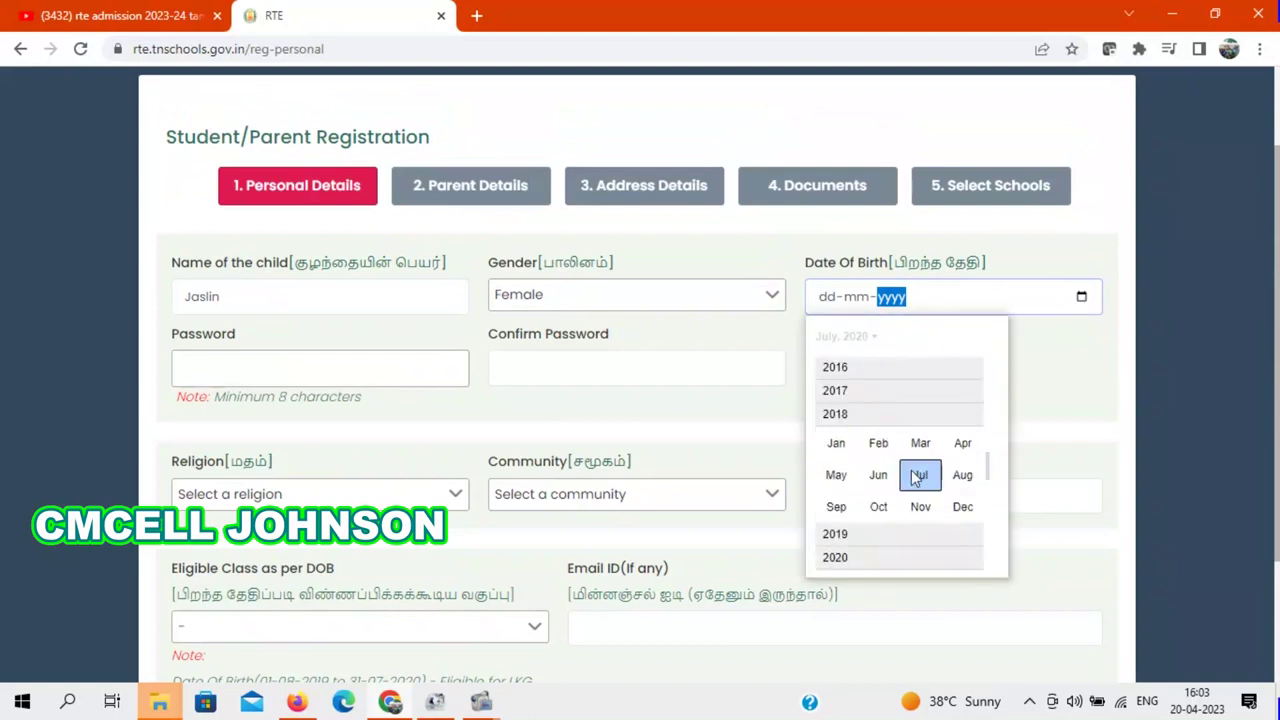
{"action": "left_click", "coordinate": [920, 476]}
{"action": "left_click", "coordinate": [931, 503]}
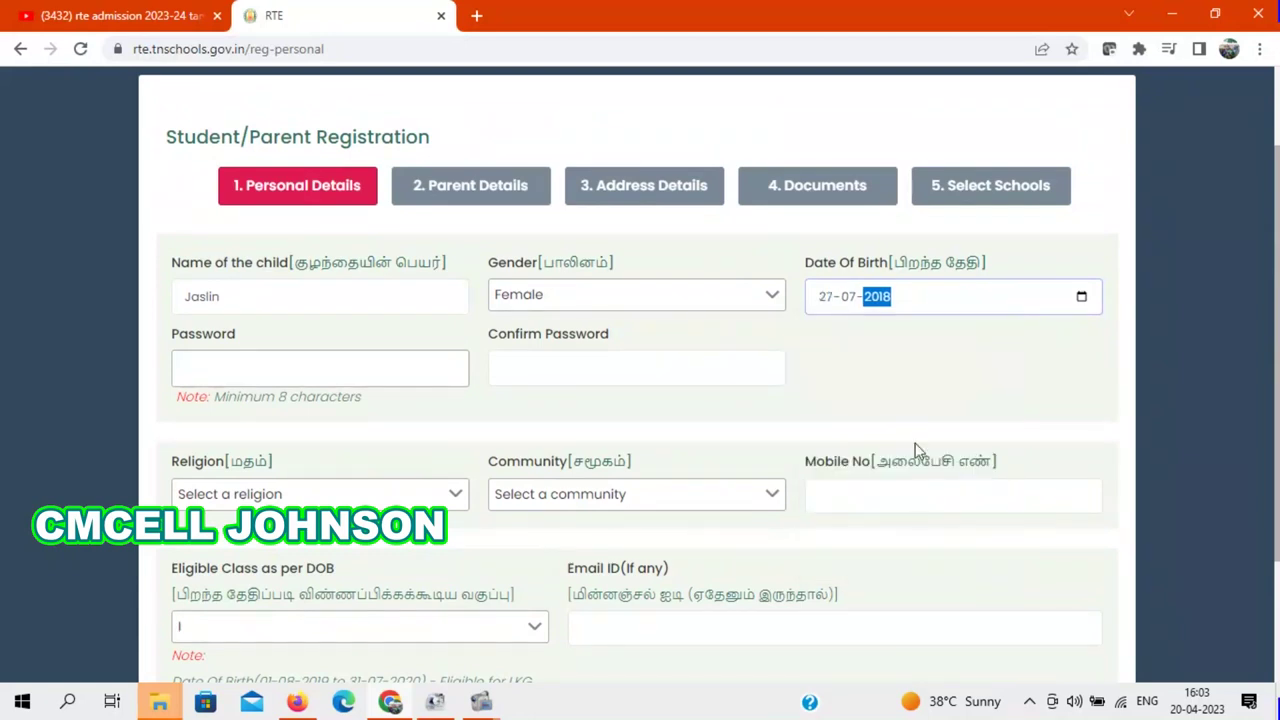
{"action": "left_click", "coordinate": [333, 370]}
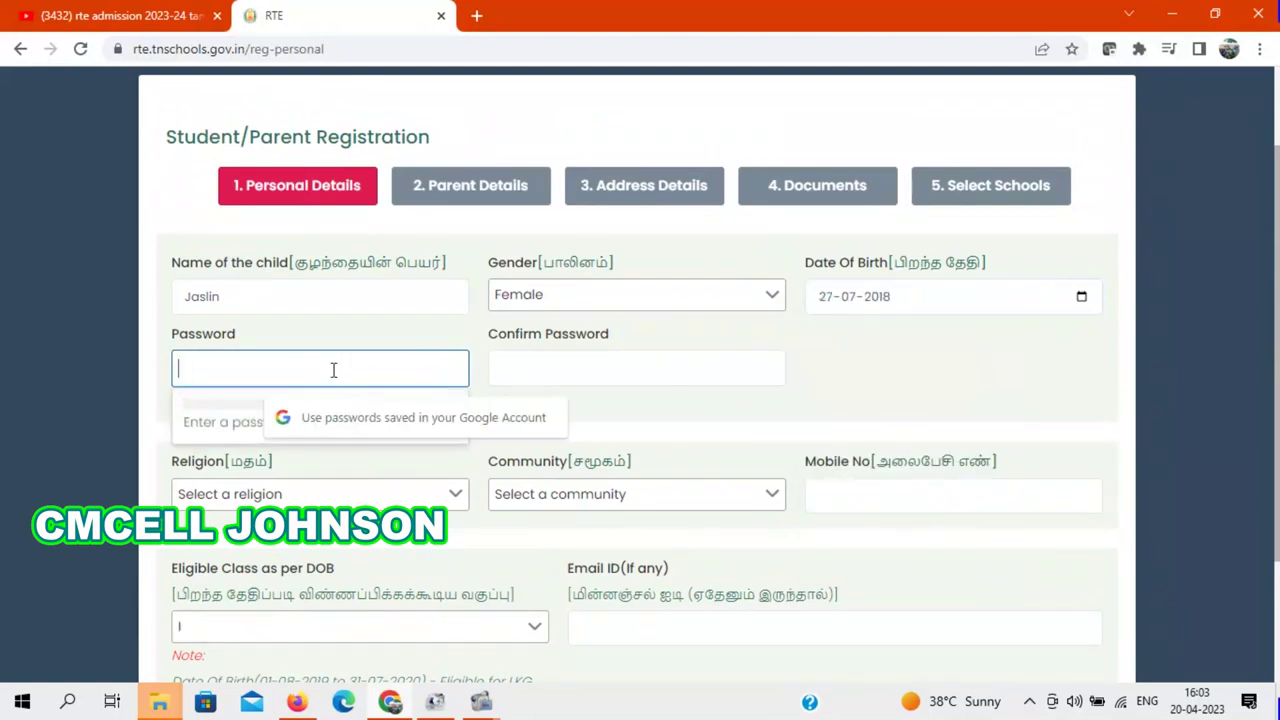
Step: Enter and confirm the account password
{"action": "scroll", "coordinate": [1278, 285], "scroll_direction": "down", "scroll_amount": 1}
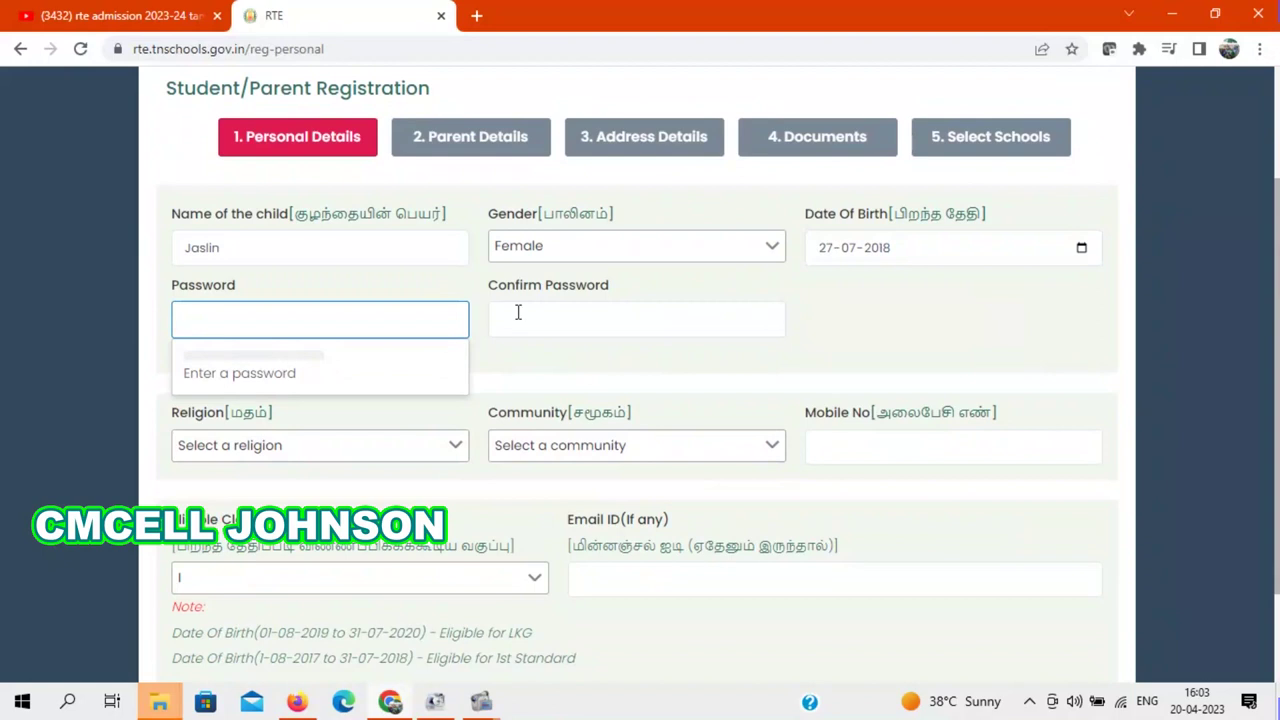
{"action": "type", "text": "1234567890"}
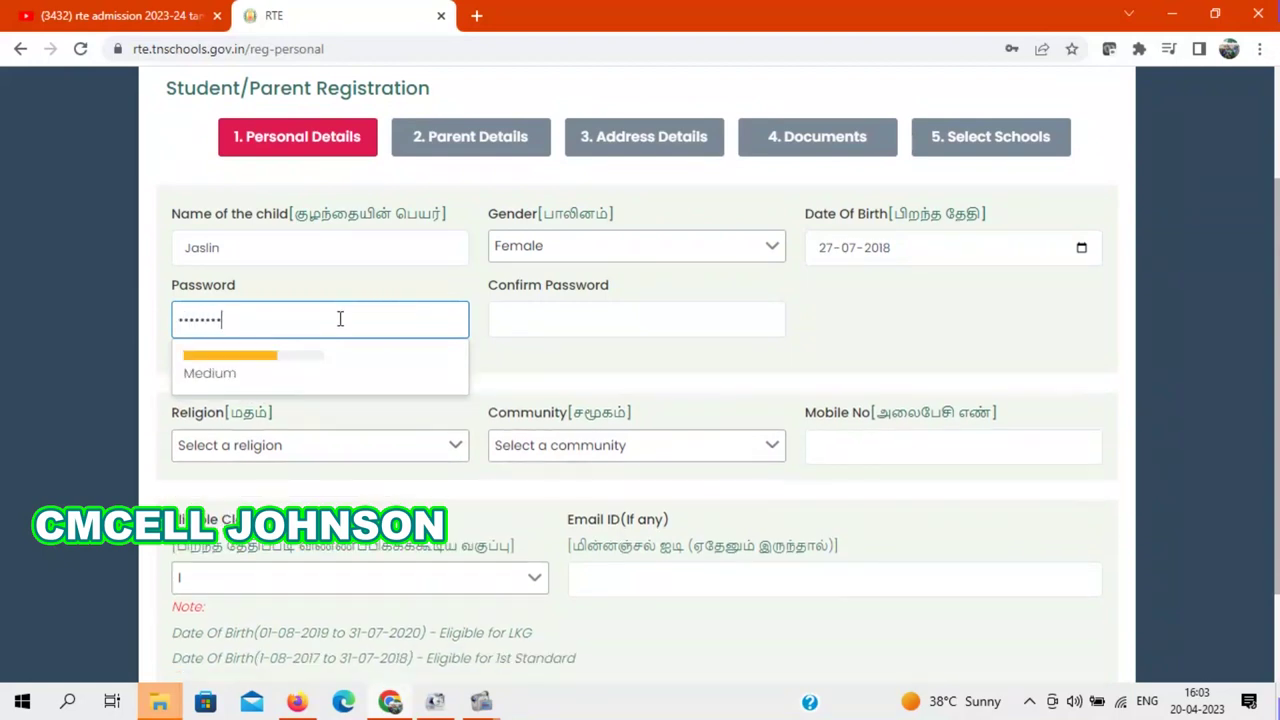
{"action": "type", "text": "1"}
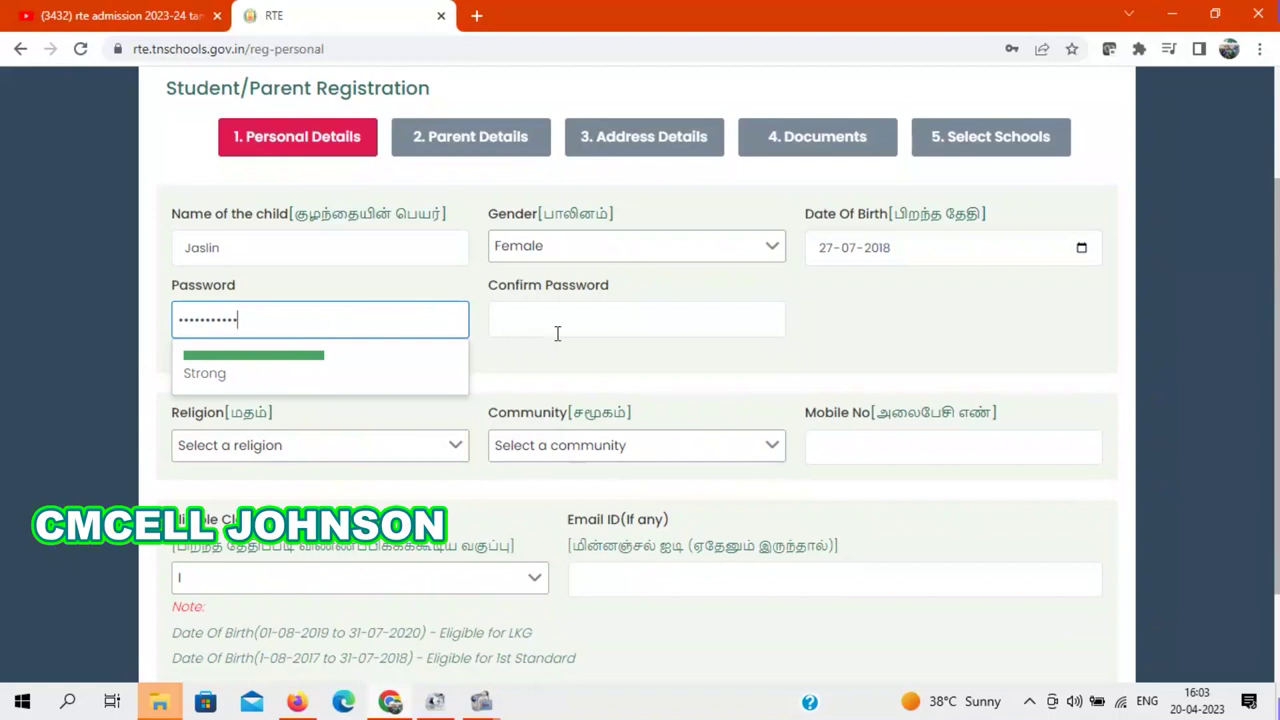
{"action": "left_click", "coordinate": [557, 333]}
{"action": "type", "text": "12345678"}
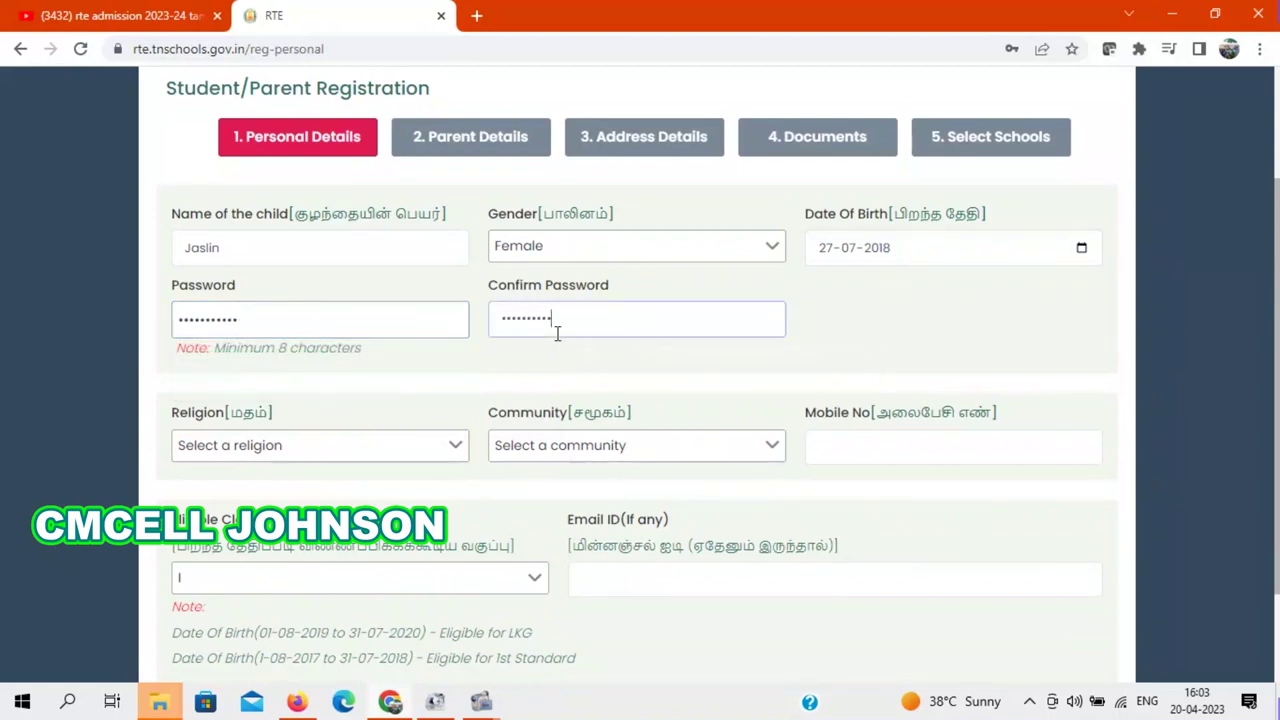
Step: Set religion to Christian and community to BC-Others, and enter the mobile number
{"action": "left_click", "coordinate": [277, 451]}
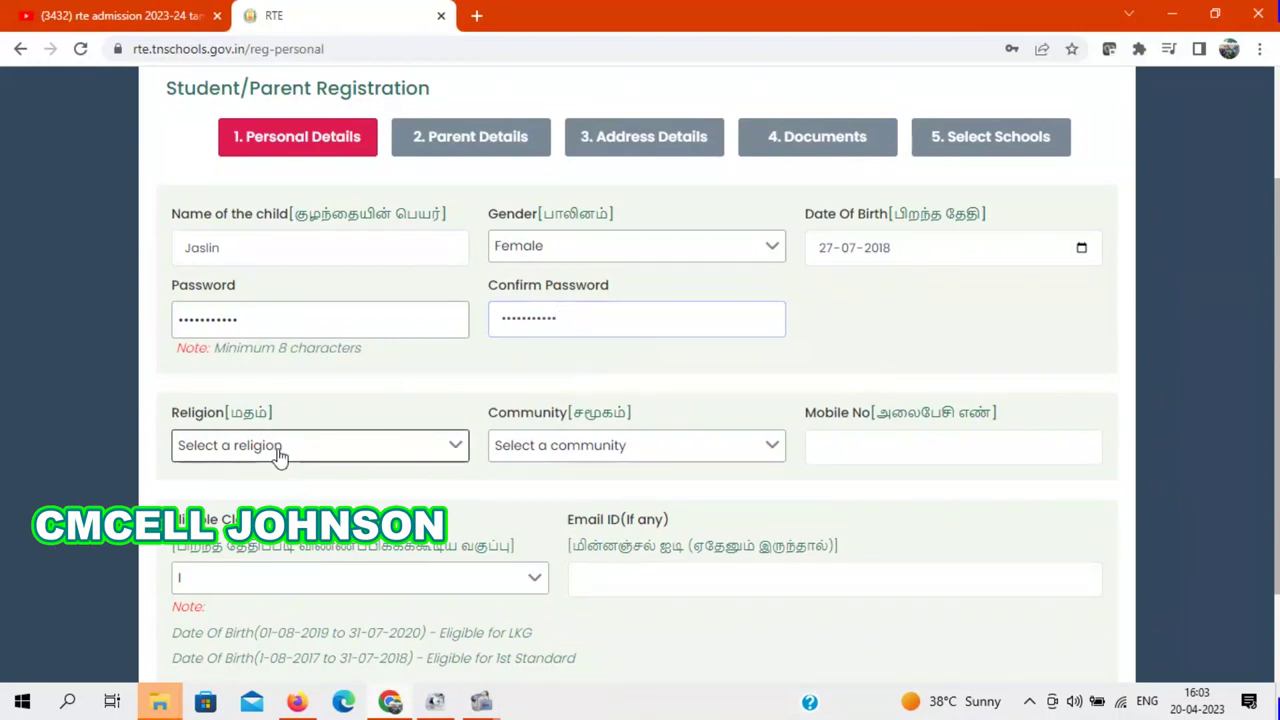
{"action": "left_click", "coordinate": [213, 509]}
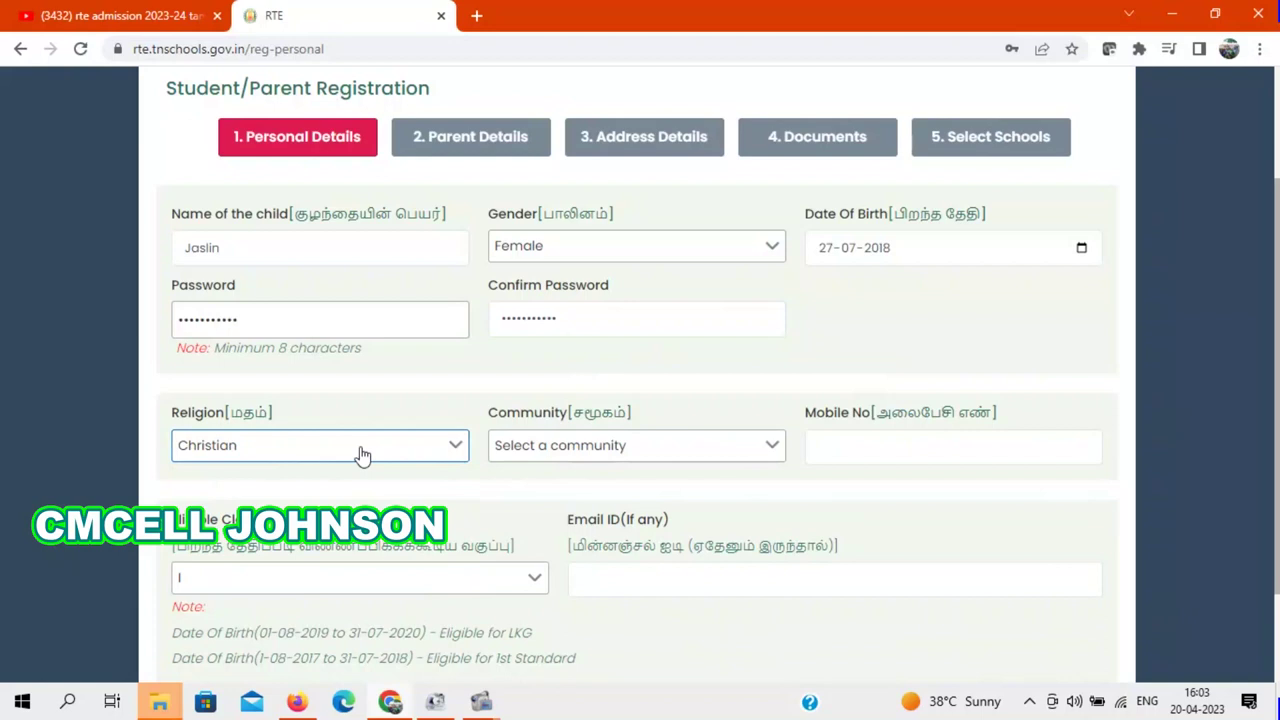
{"action": "scroll", "coordinate": [900, 340], "scroll_direction": "down", "scroll_amount": 1}
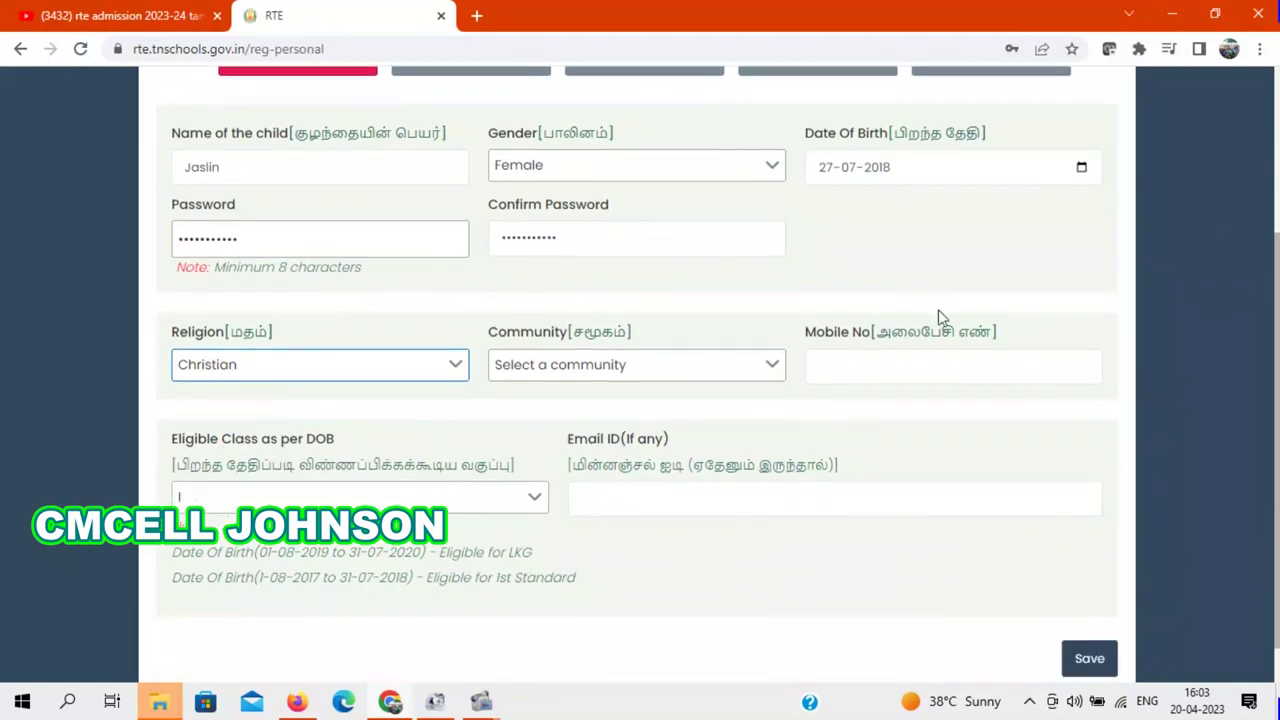
{"action": "left_click", "coordinate": [390, 372]}
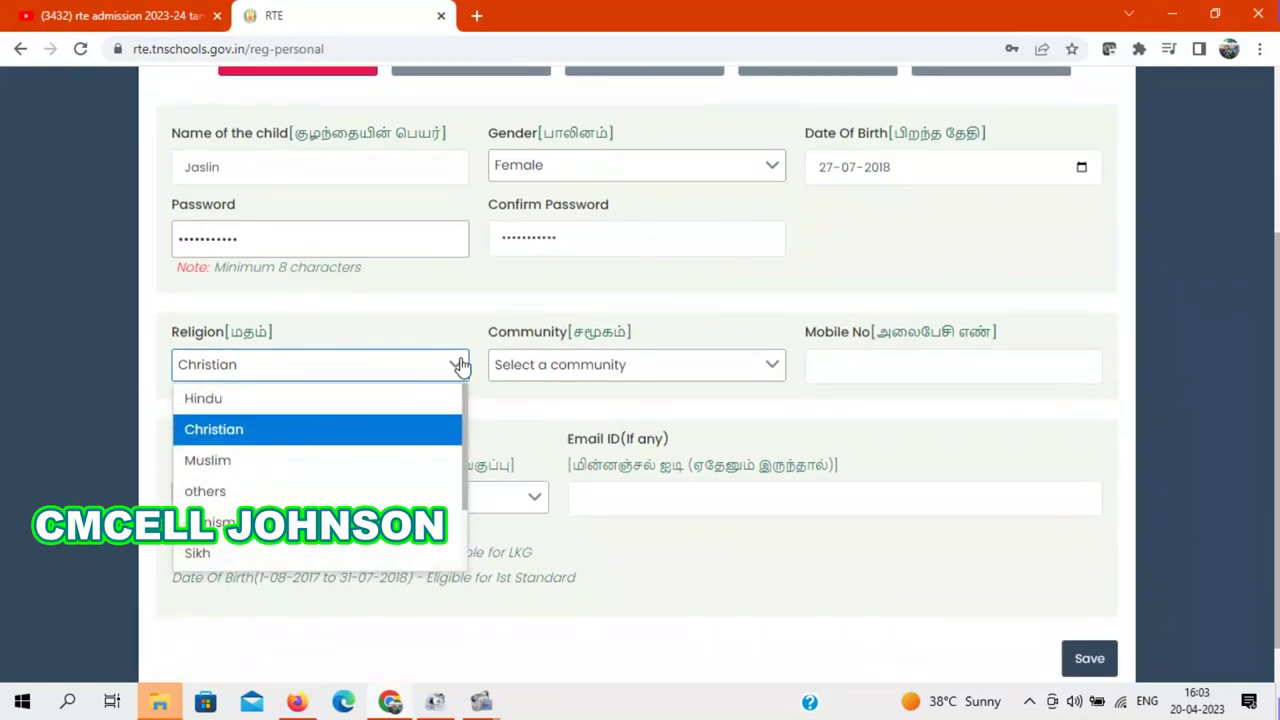
{"action": "left_click", "coordinate": [607, 285]}
{"action": "left_click", "coordinate": [606, 364]}
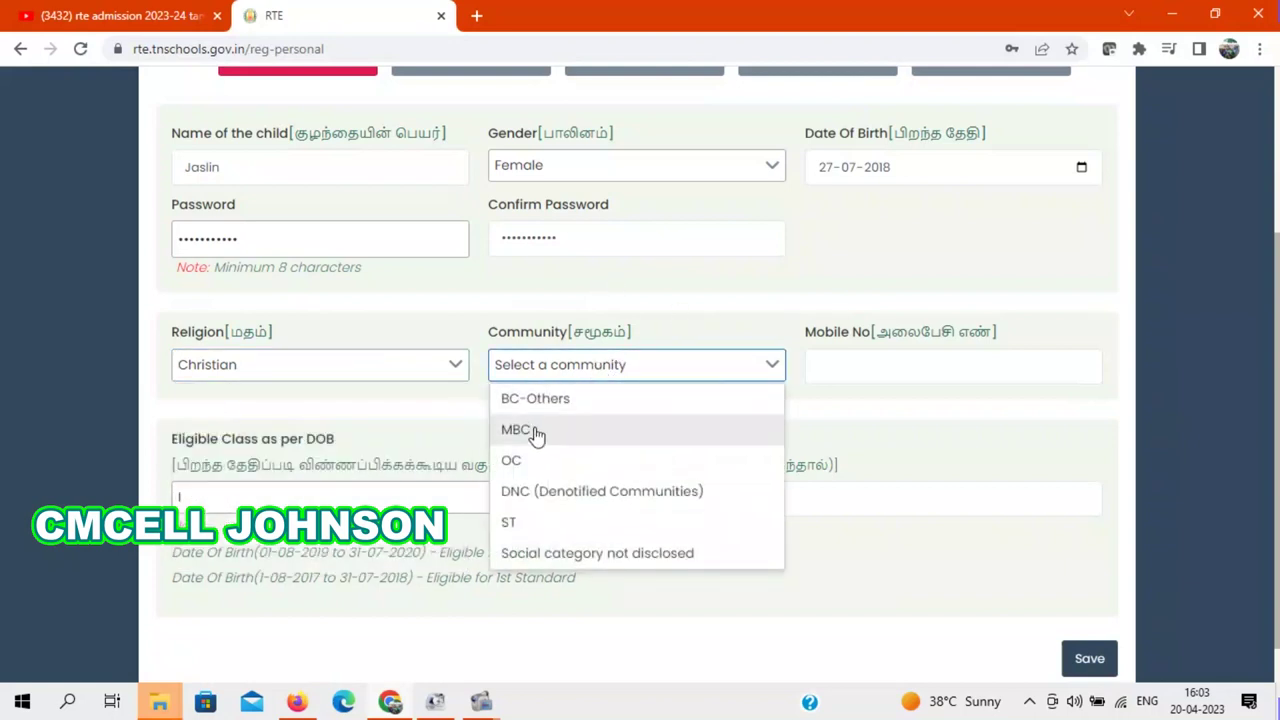
{"action": "left_click", "coordinate": [561, 405]}
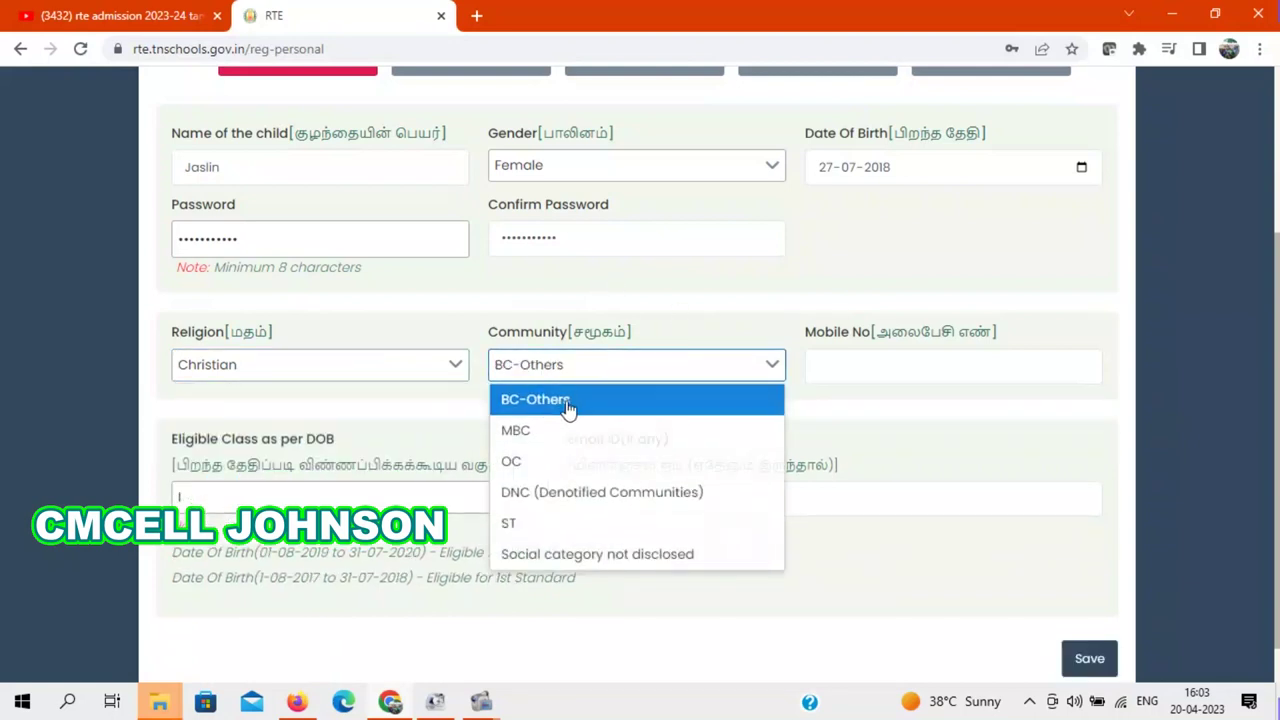
{"action": "left_click", "coordinate": [848, 371]}
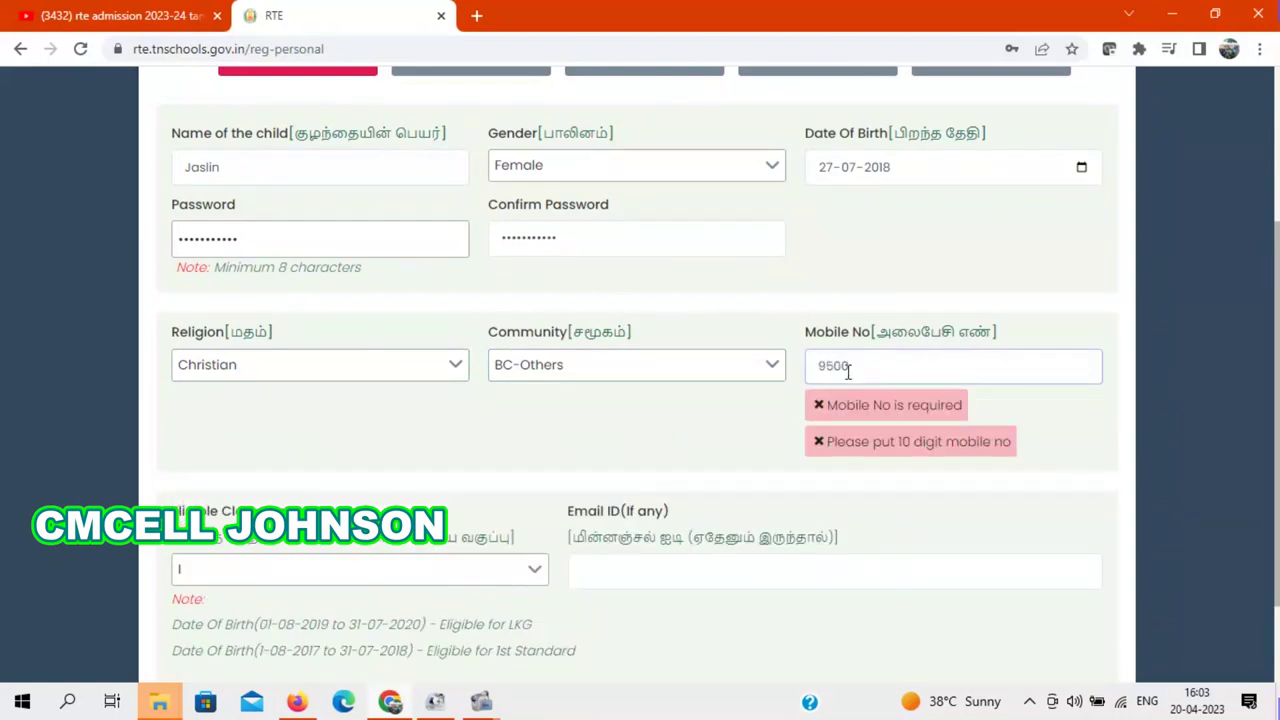
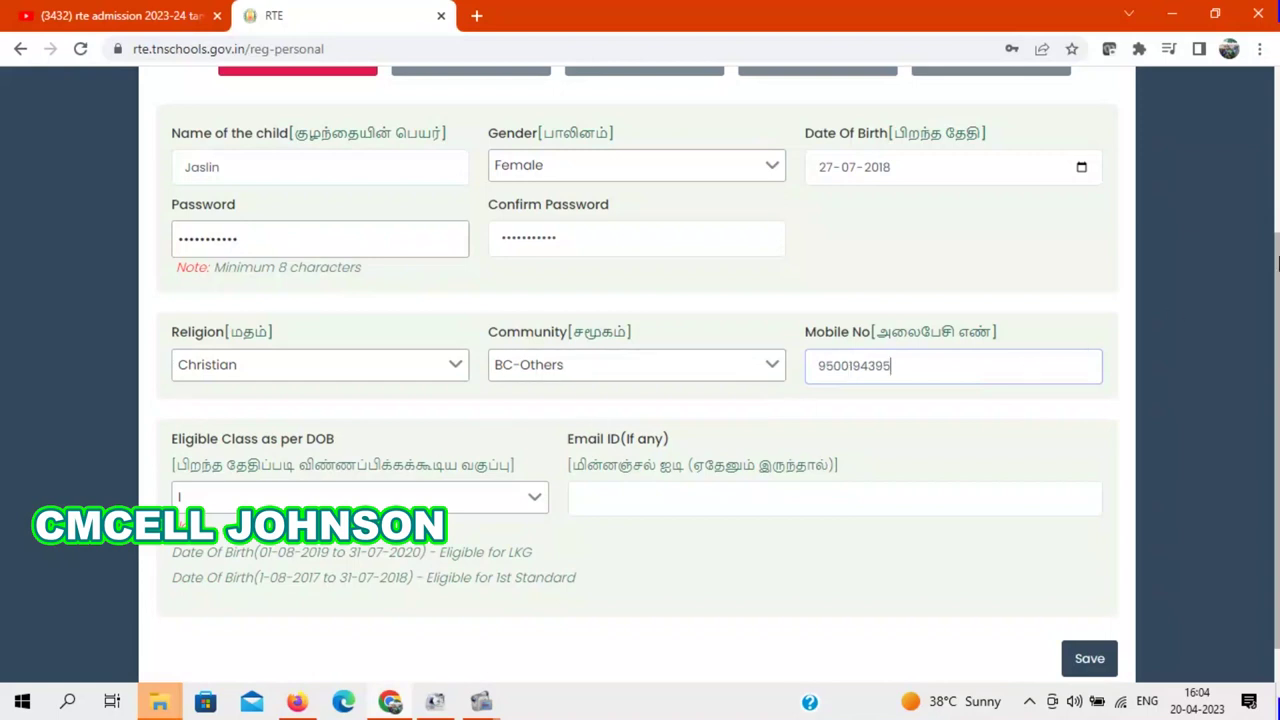
Step: Keep Class I as eligible class and enter the contact's e-mail address
{"action": "scroll", "coordinate": [1277, 262], "scroll_direction": "down", "scroll_amount": 1}
{"action": "left_click", "coordinate": [535, 491]}
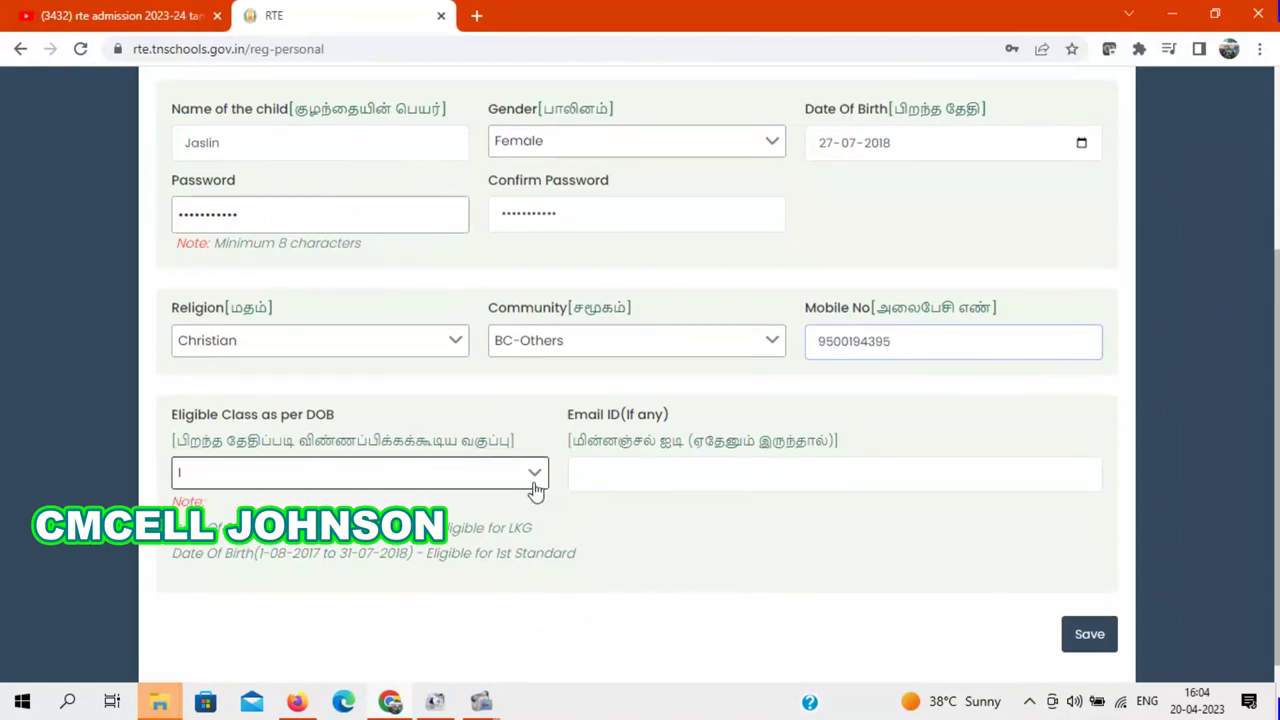
{"action": "left_click", "coordinate": [607, 481]}
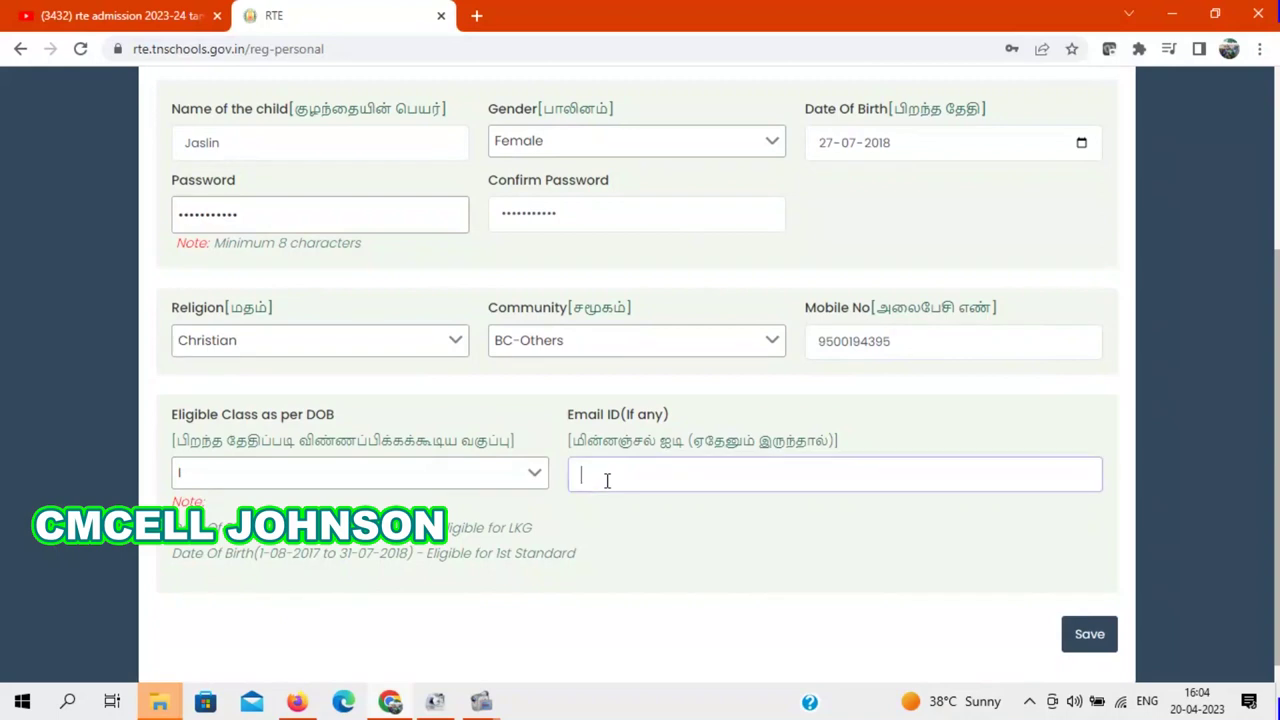
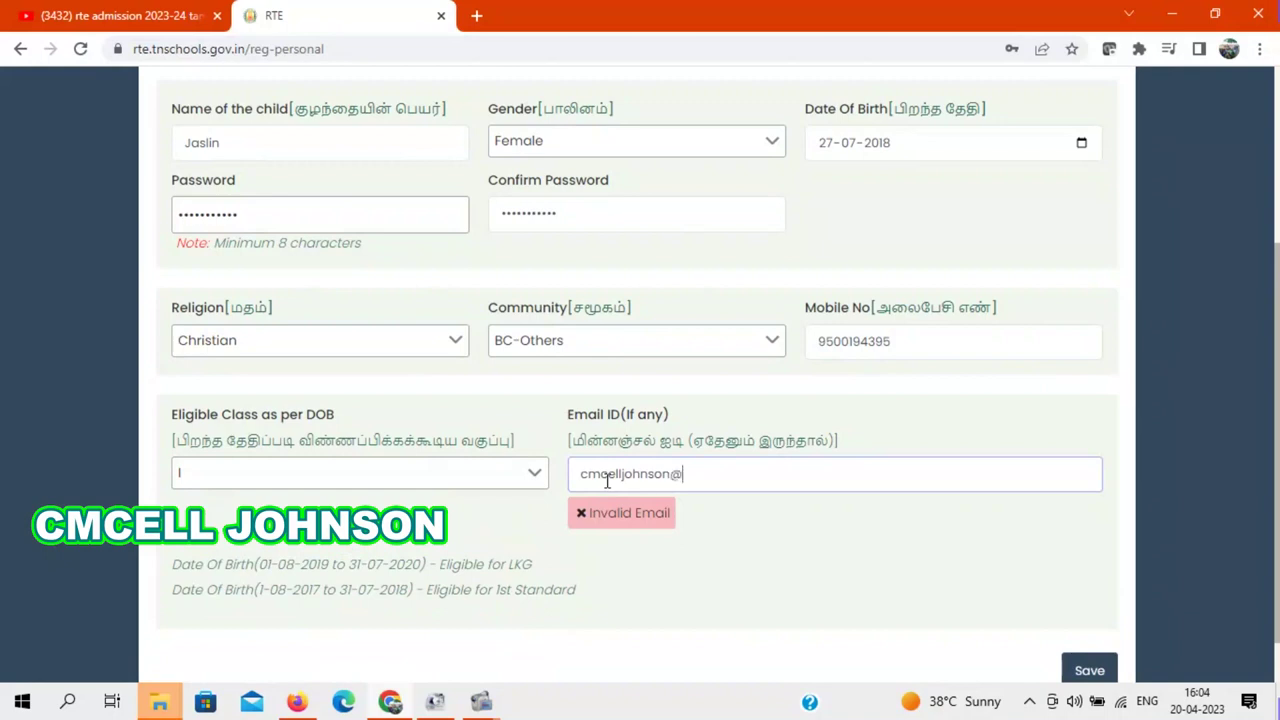
{"action": "scroll", "coordinate": [1277, 366], "scroll_direction": "down", "scroll_amount": 1}
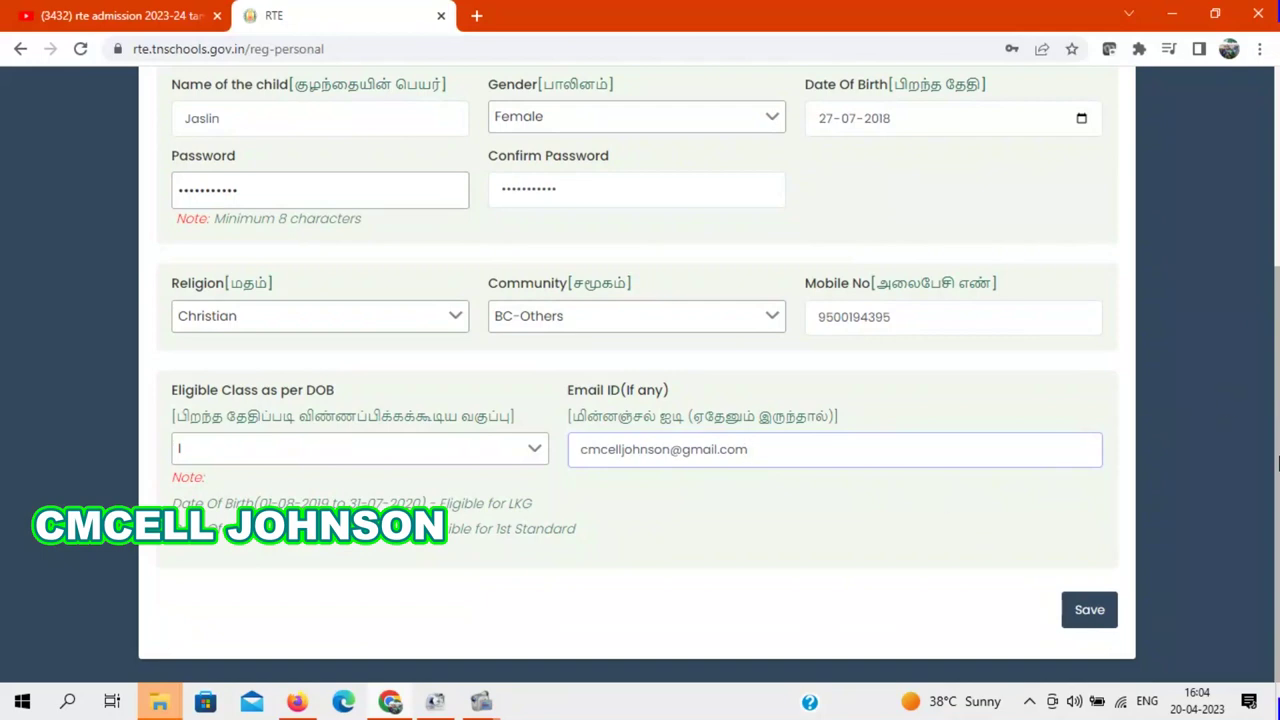
{"action": "scroll", "coordinate": [1277, 418], "scroll_direction": "up", "scroll_amount": 1}
{"action": "scroll", "coordinate": [1277, 418], "scroll_direction": "up", "scroll_amount": 1}
{"action": "scroll", "coordinate": [1277, 418], "scroll_direction": "down", "scroll_amount": 2}
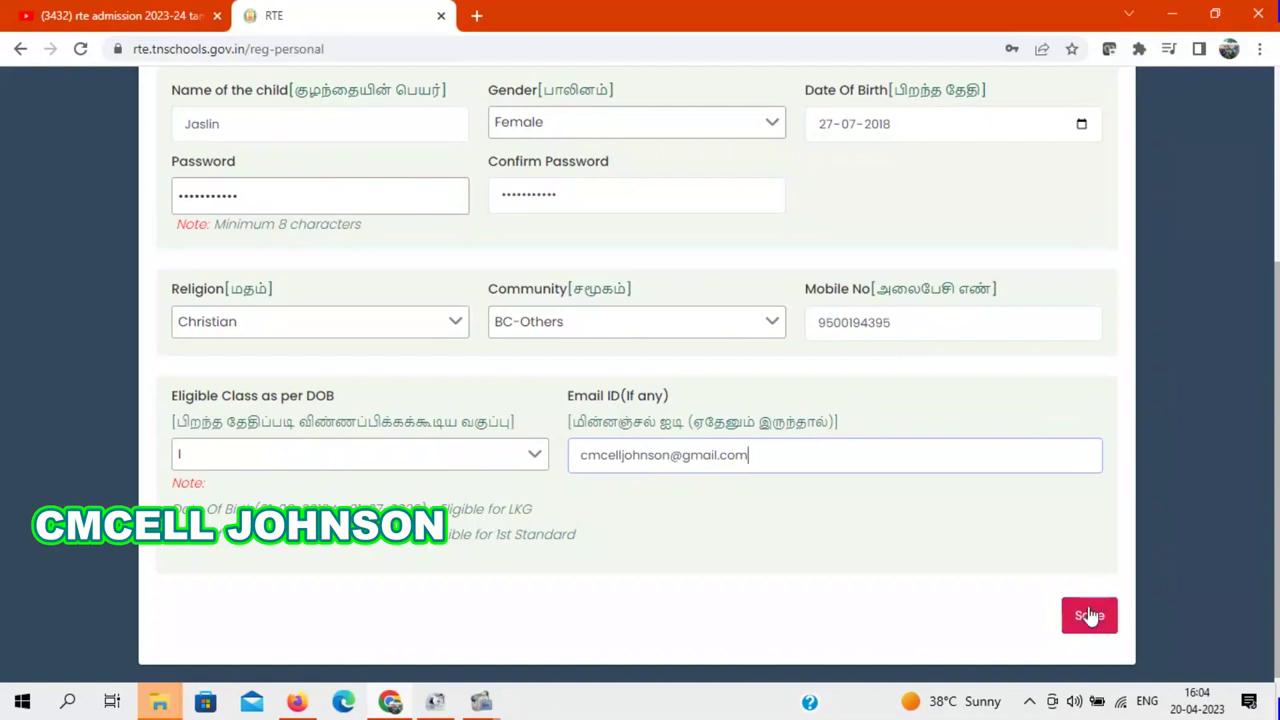
Step: Save the personal details and select the issued application number in the success dialog
{"action": "left_click", "coordinate": [1090, 617]}
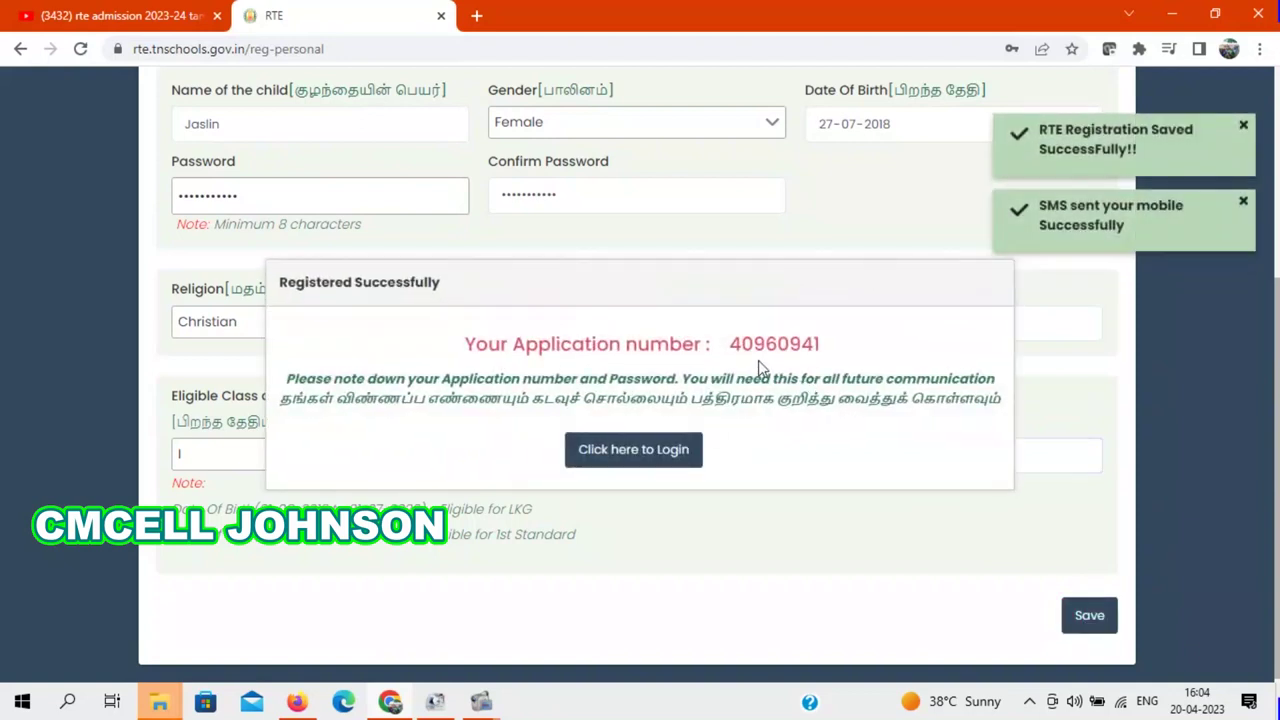
{"action": "left_click_drag", "start_coordinate": [734, 343], "coordinate": [820, 346]}
{"action": "key", "text": "ctrl+c"}
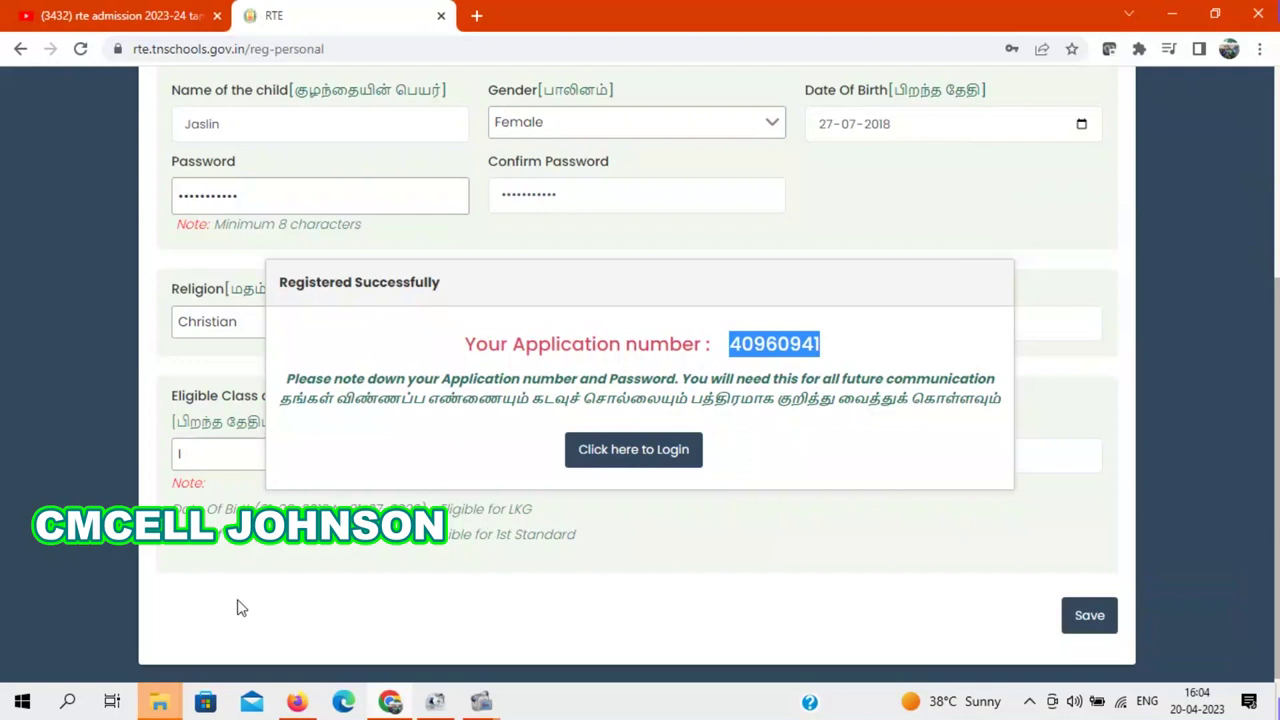
{"action": "left_click", "coordinate": [67, 704]}
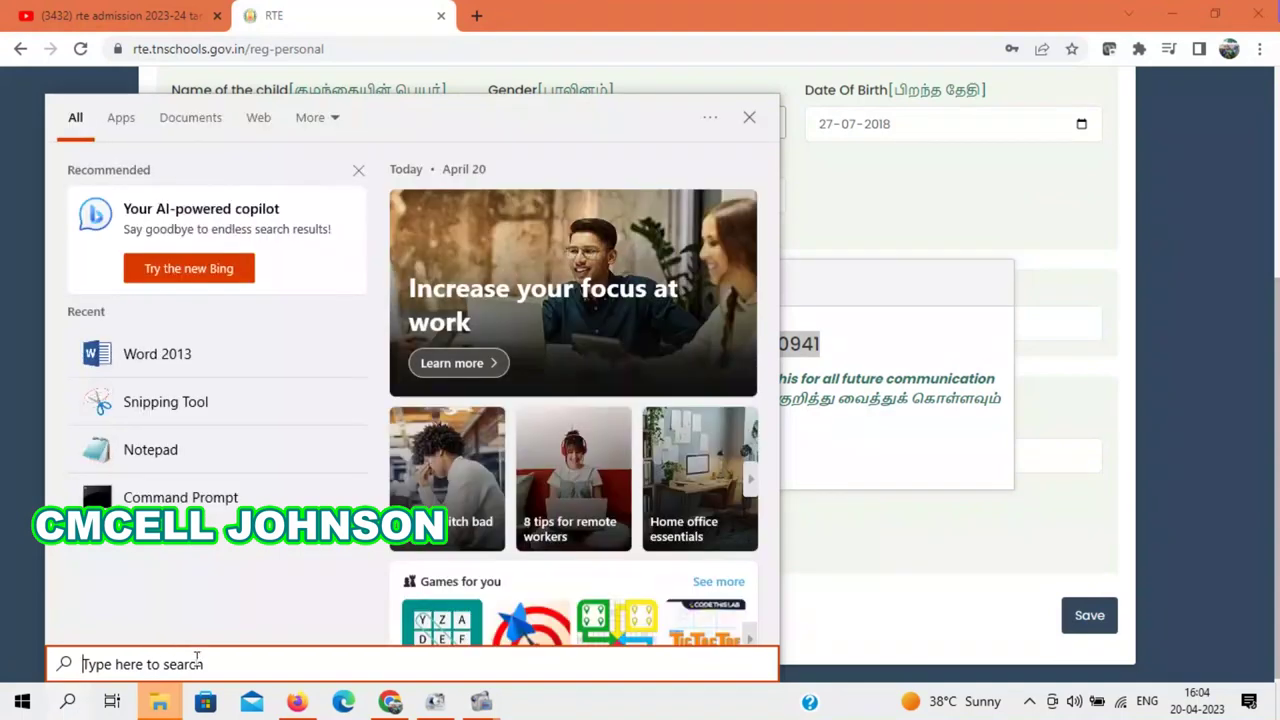
Step: Launch Notepad via Windows search and paste the application number into a new note
{"action": "type", "text": "note"}
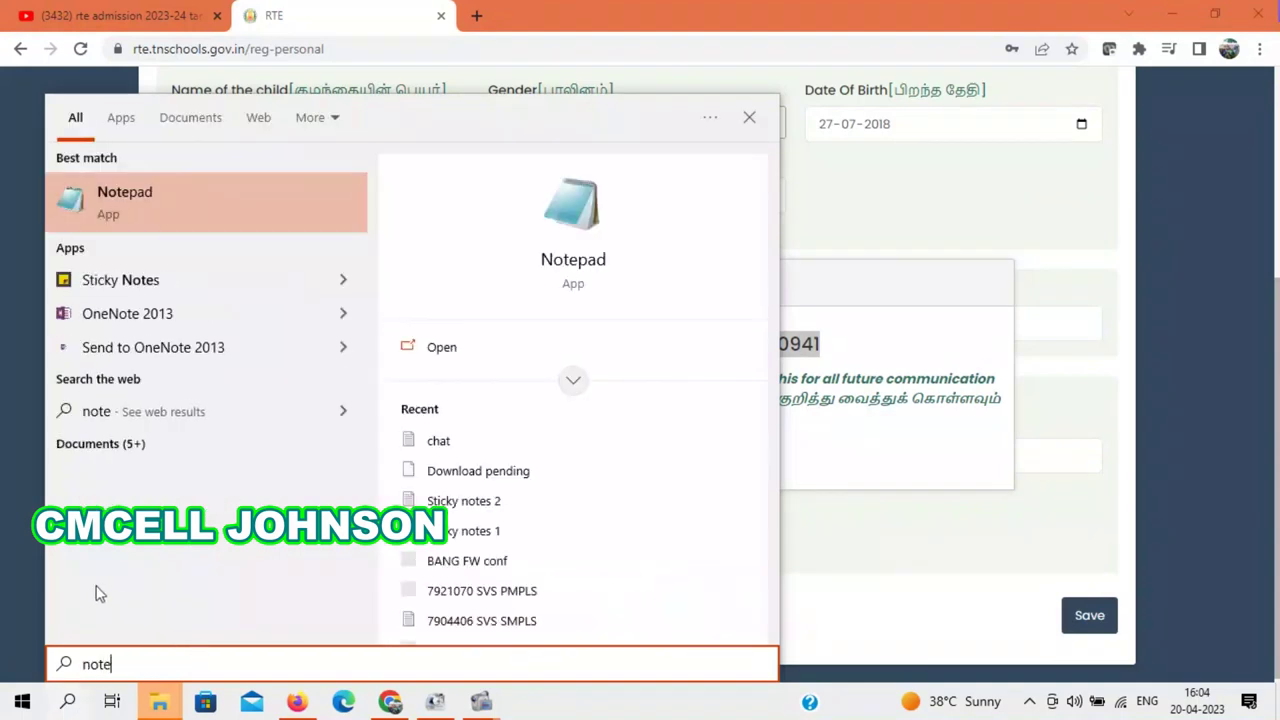
{"action": "left_click", "coordinate": [270, 206]}
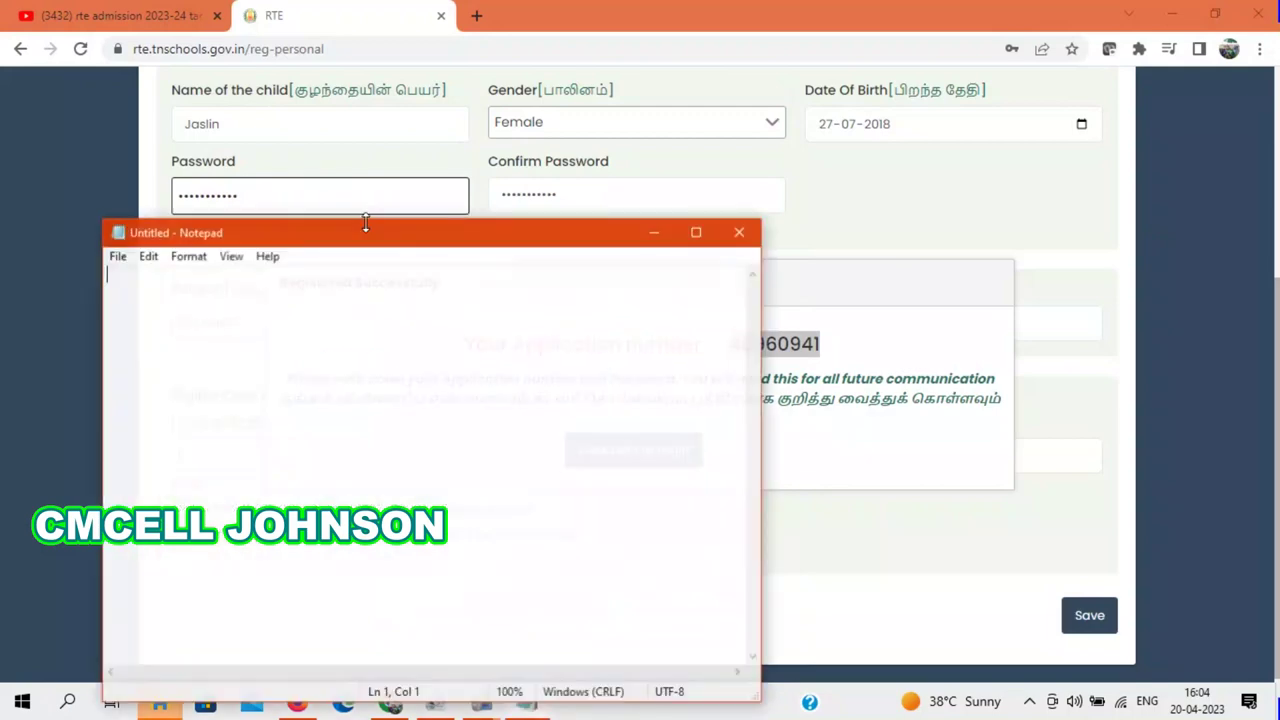
{"action": "key", "text": "ctrl+v"}
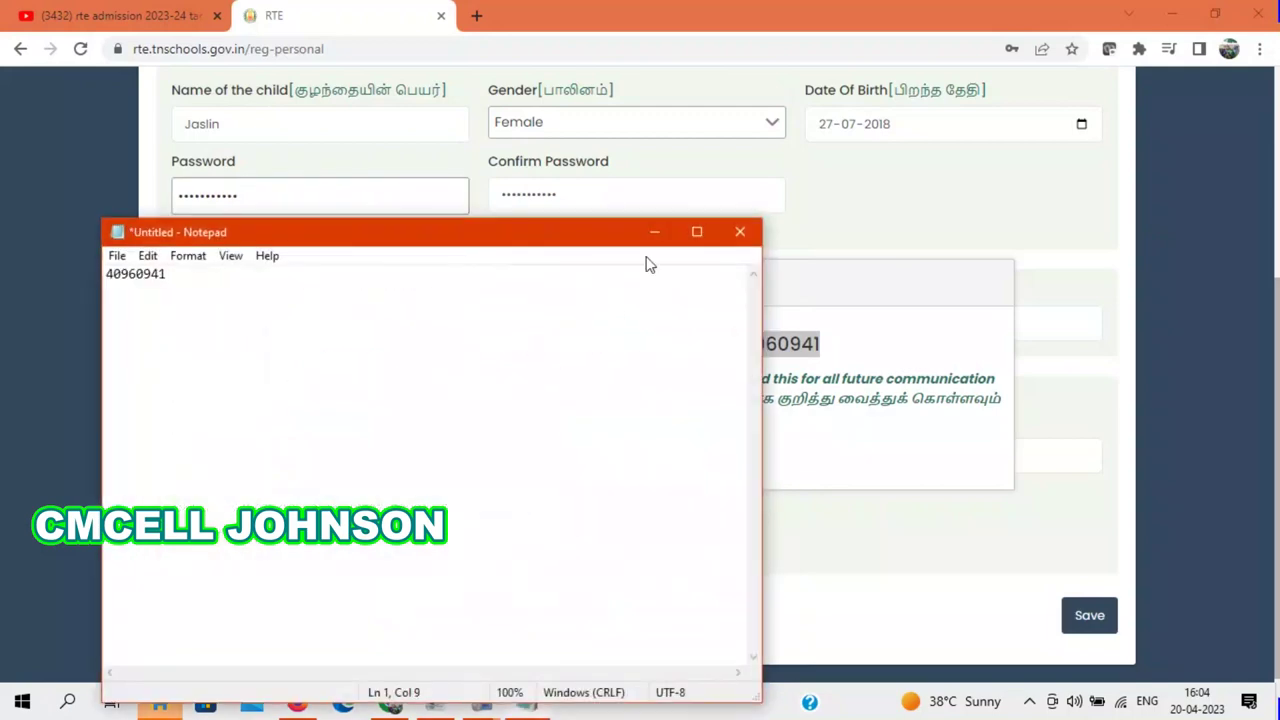
{"action": "left_click", "coordinate": [654, 232]}
Step: Log in with the pasted application number and the account password
{"action": "left_click", "coordinate": [604, 462]}
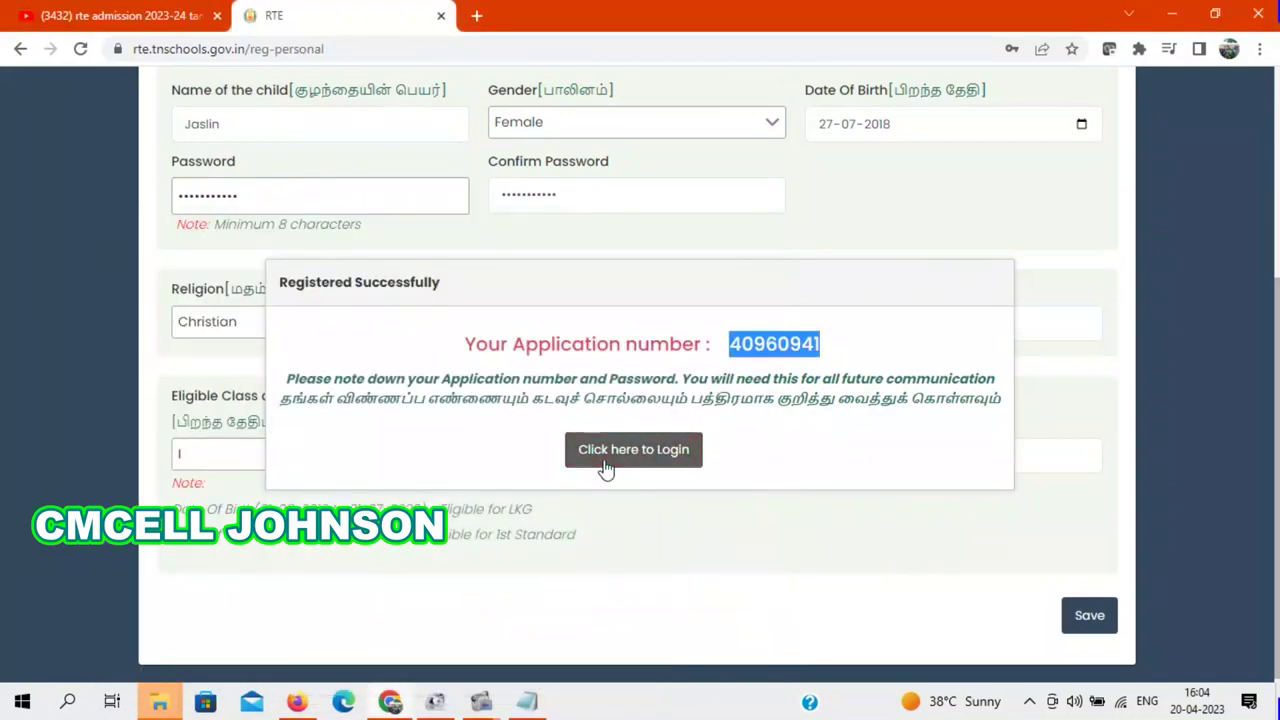
{"action": "left_click", "coordinate": [984, 305]}
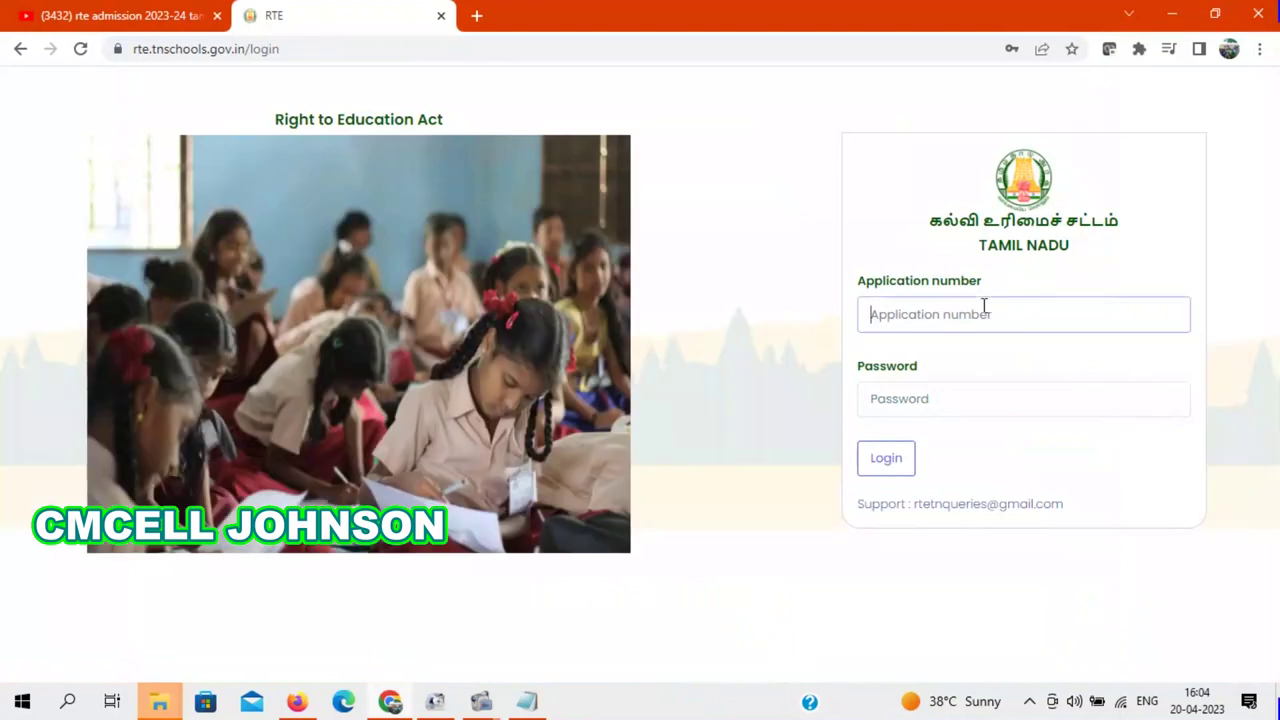
{"action": "key", "text": "ctrl+v"}
{"action": "left_click", "coordinate": [940, 402]}
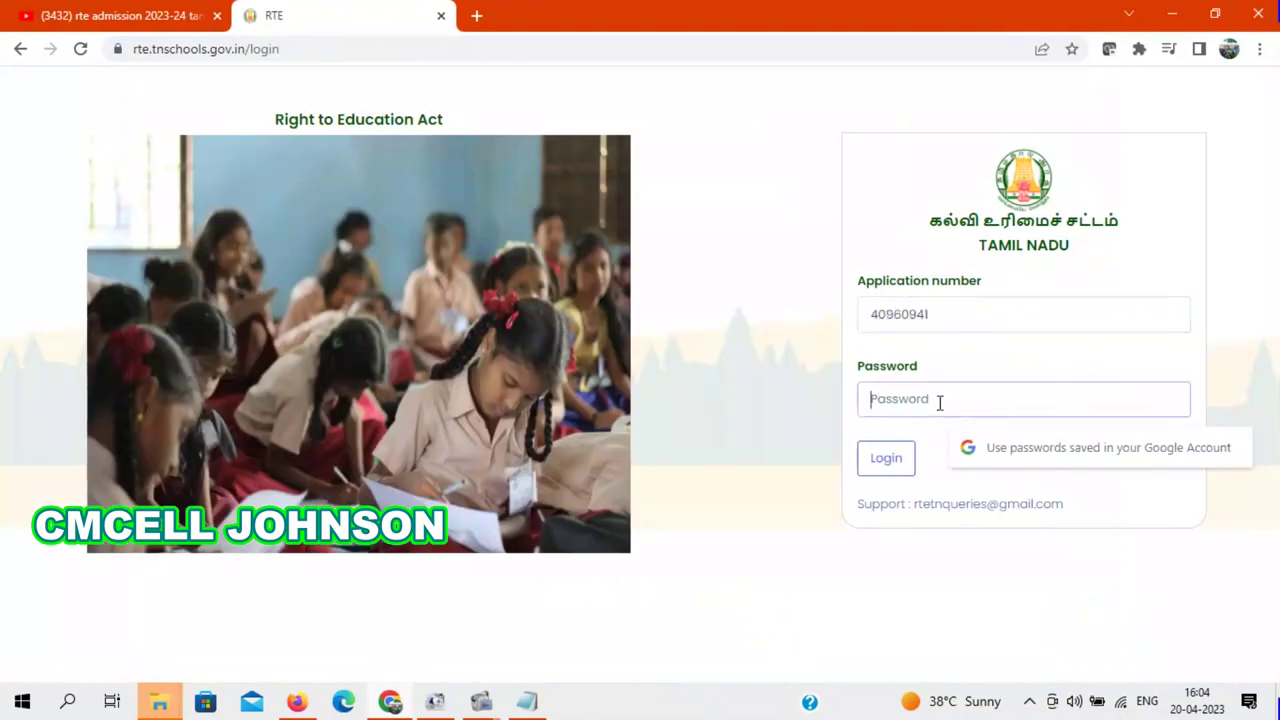
{"action": "type", "text": "••"}
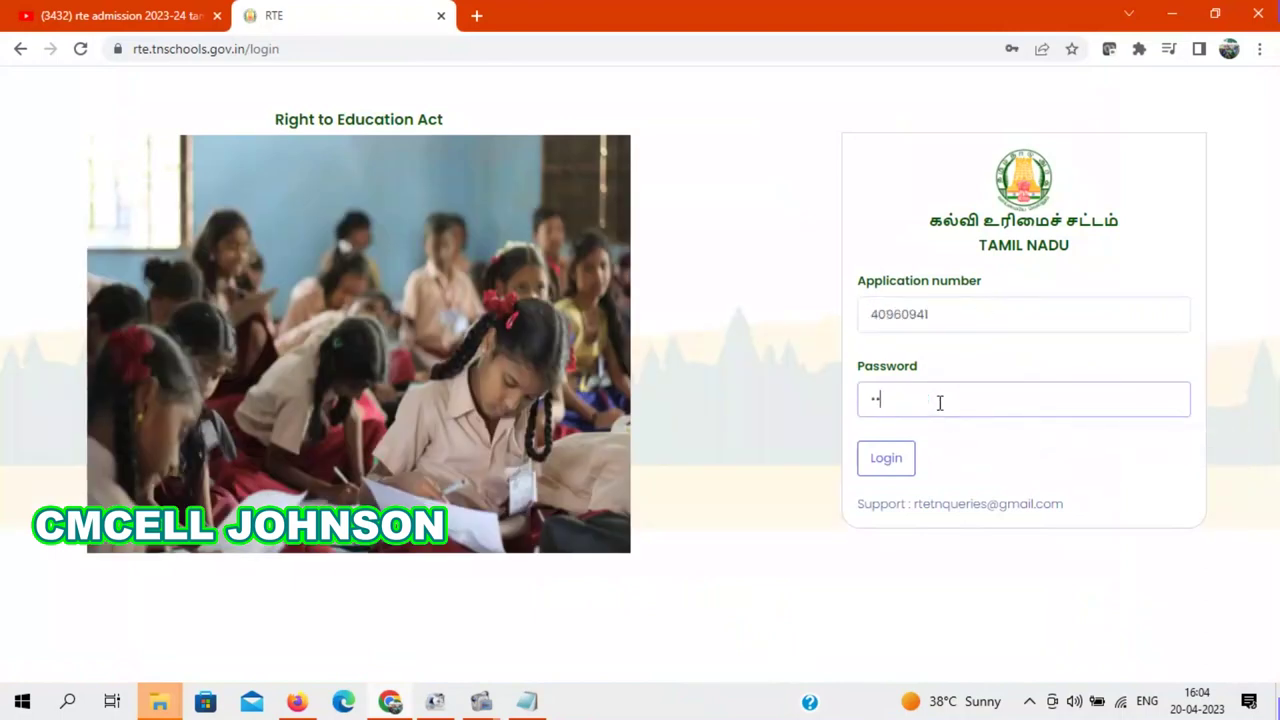
{"action": "type", "text": "••••••••"}
{"action": "left_click", "coordinate": [882, 470]}
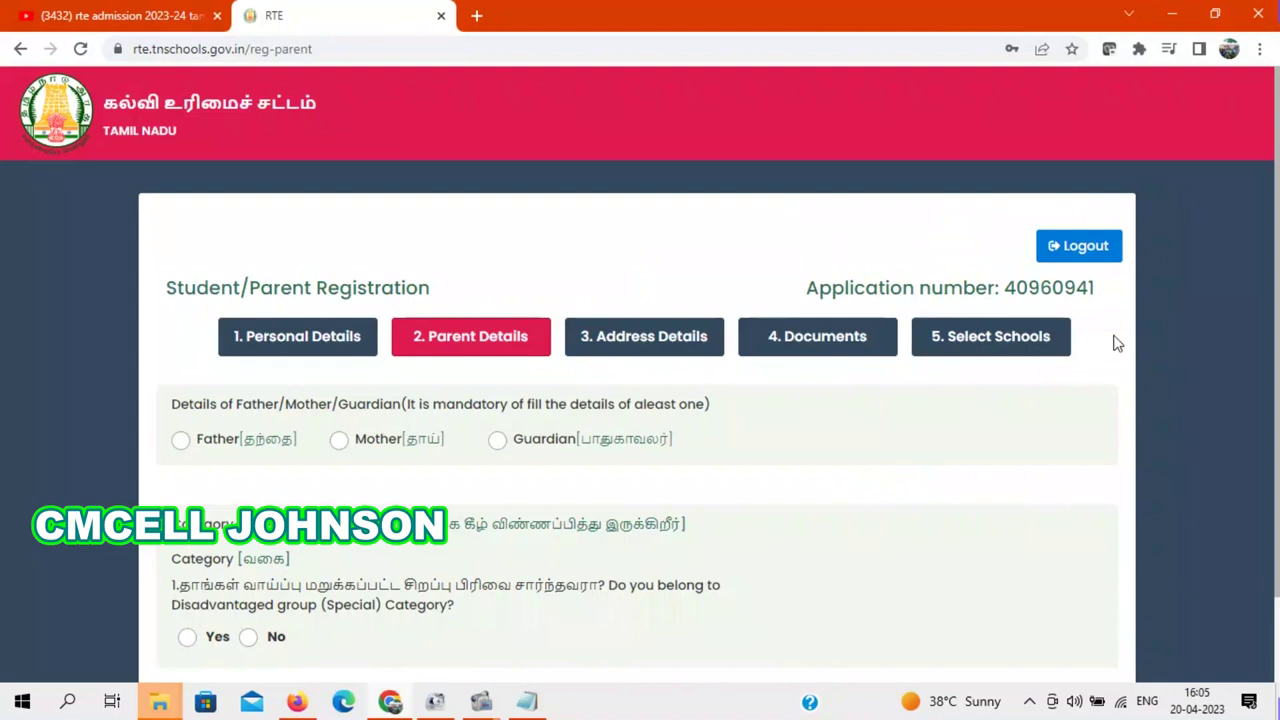
Step: Choose Father as the parent and enter the father's name
{"action": "scroll", "coordinate": [1278, 172], "scroll_direction": "down", "scroll_amount": 1}
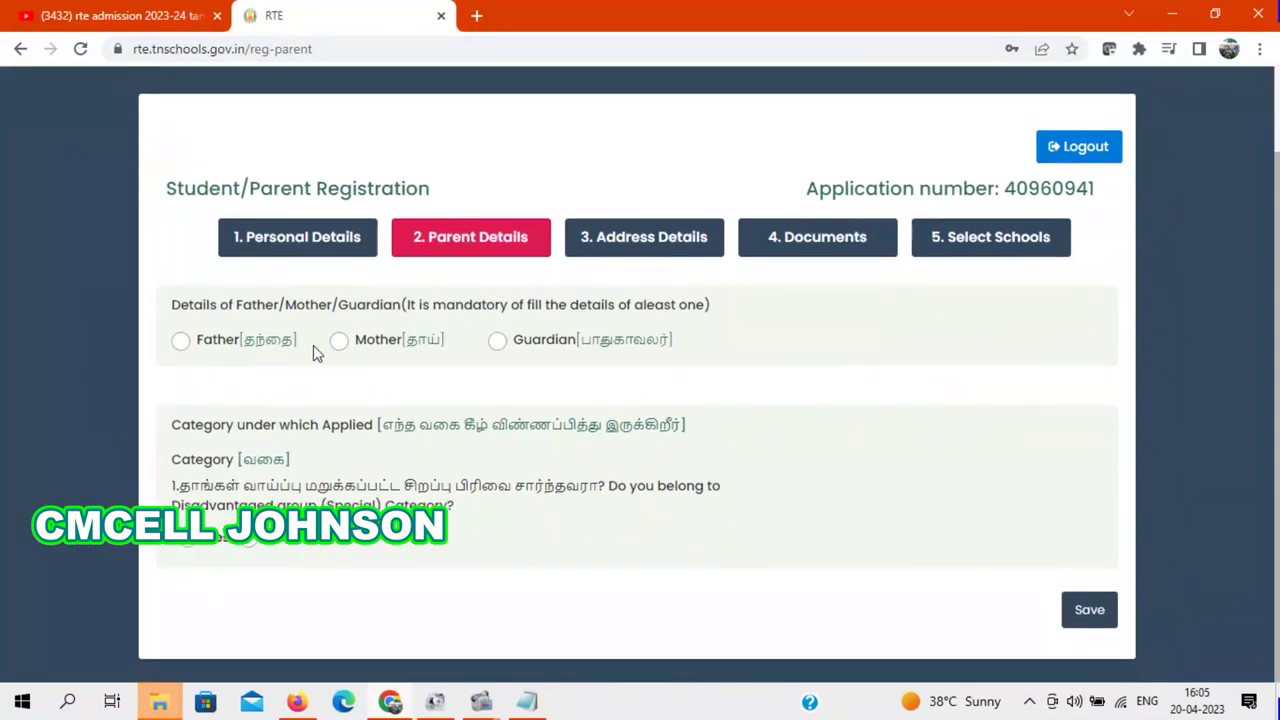
{"action": "left_click", "coordinate": [180, 340]}
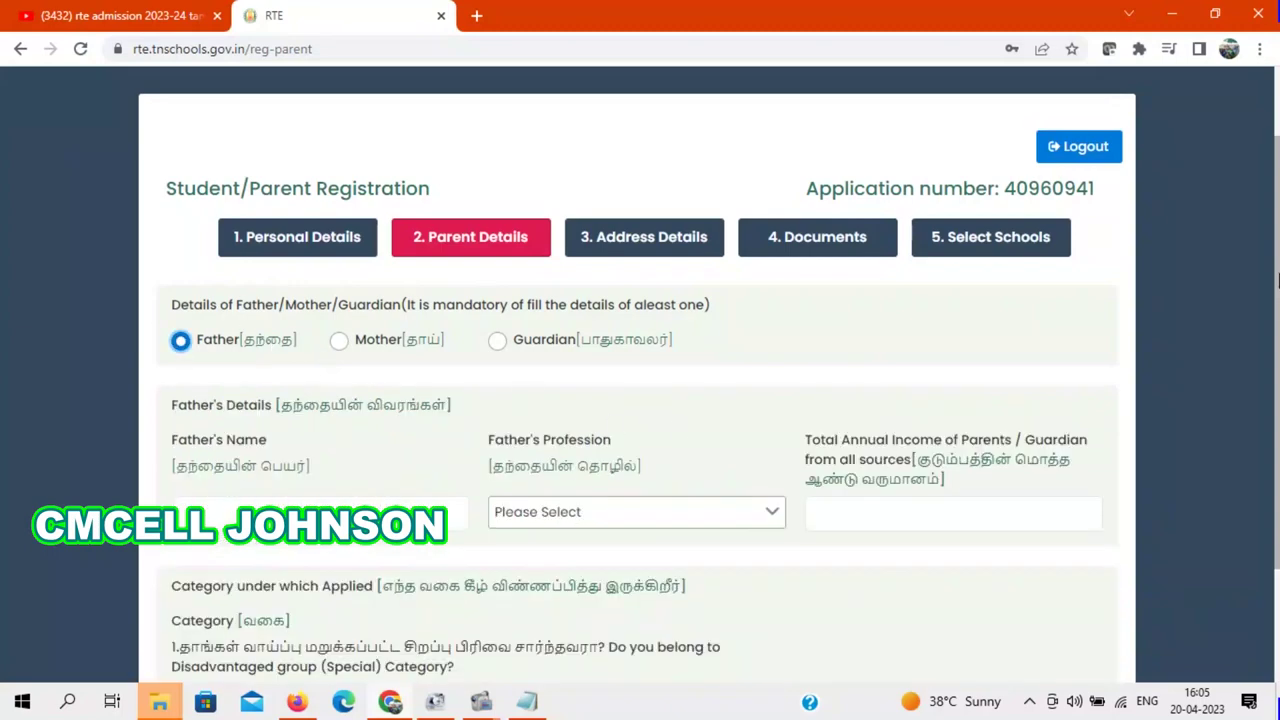
{"action": "scroll", "coordinate": [1277, 282], "scroll_direction": "down", "scroll_amount": 1}
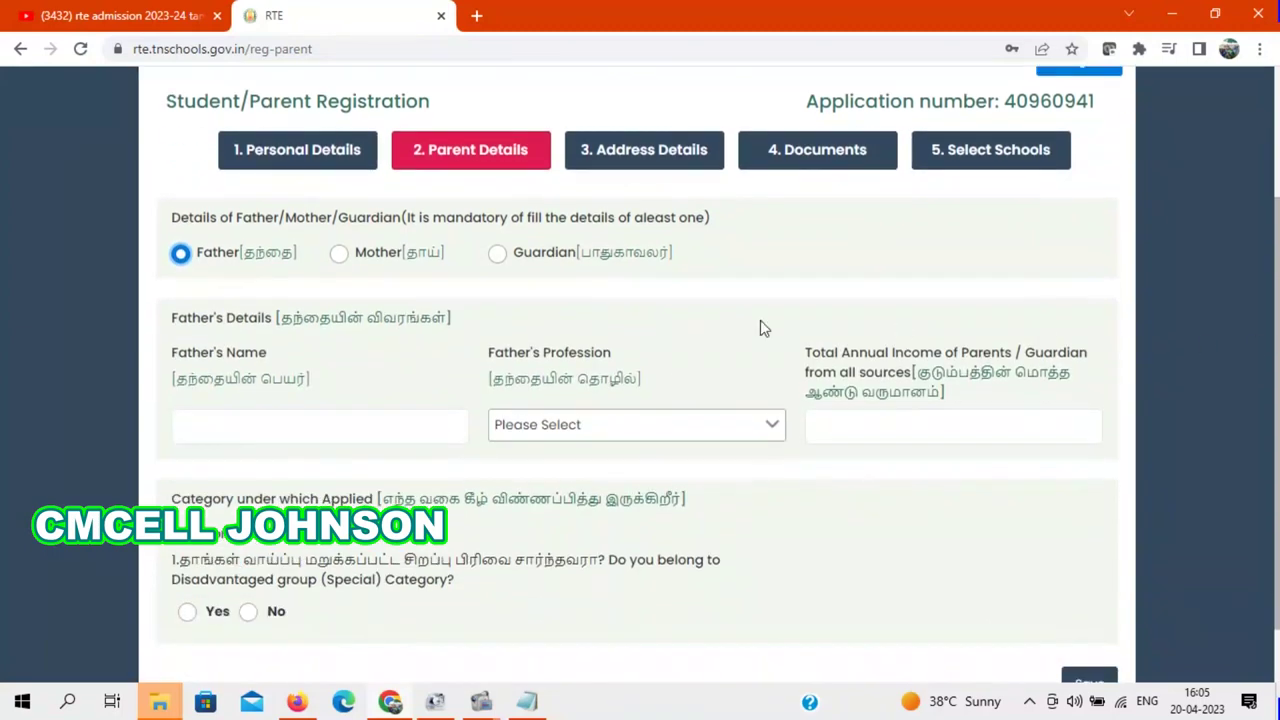
{"action": "left_click", "coordinate": [299, 425]}
{"action": "type", "text": "Johnson"}
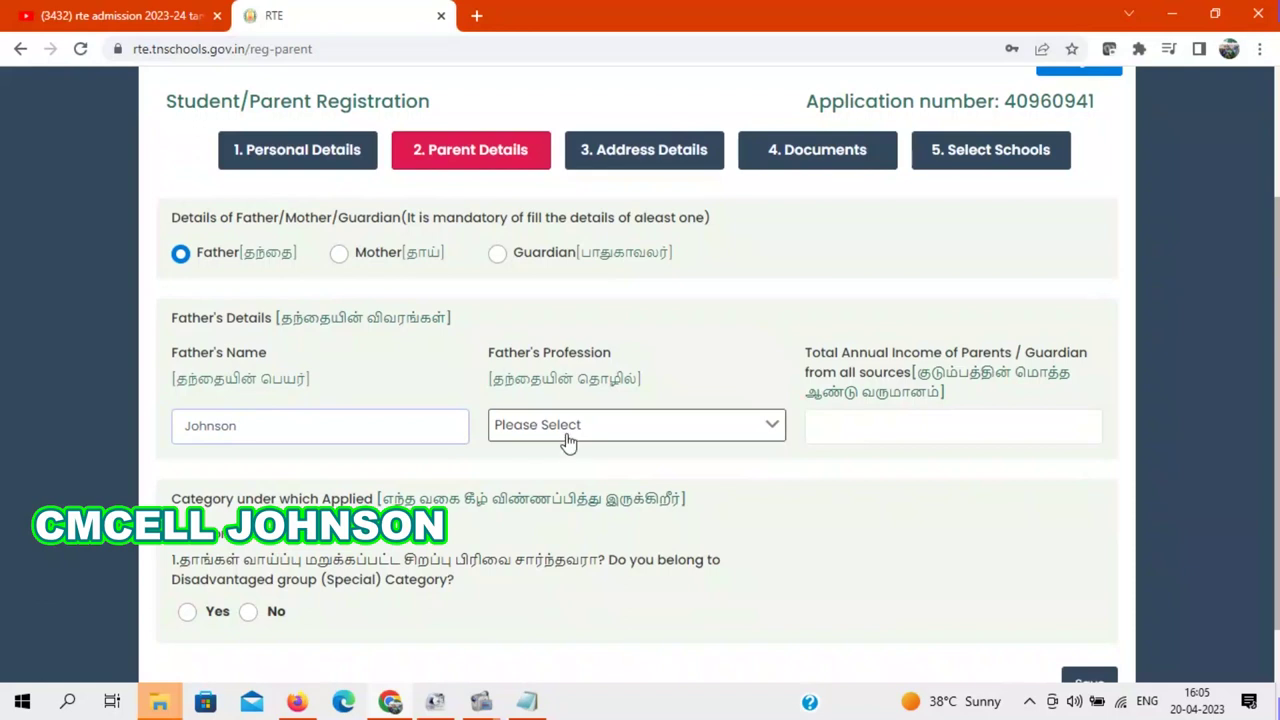
Step: Switch to Mother and enter her name, Home Maker profession and 150000 annual income
{"action": "left_click", "coordinate": [339, 256]}
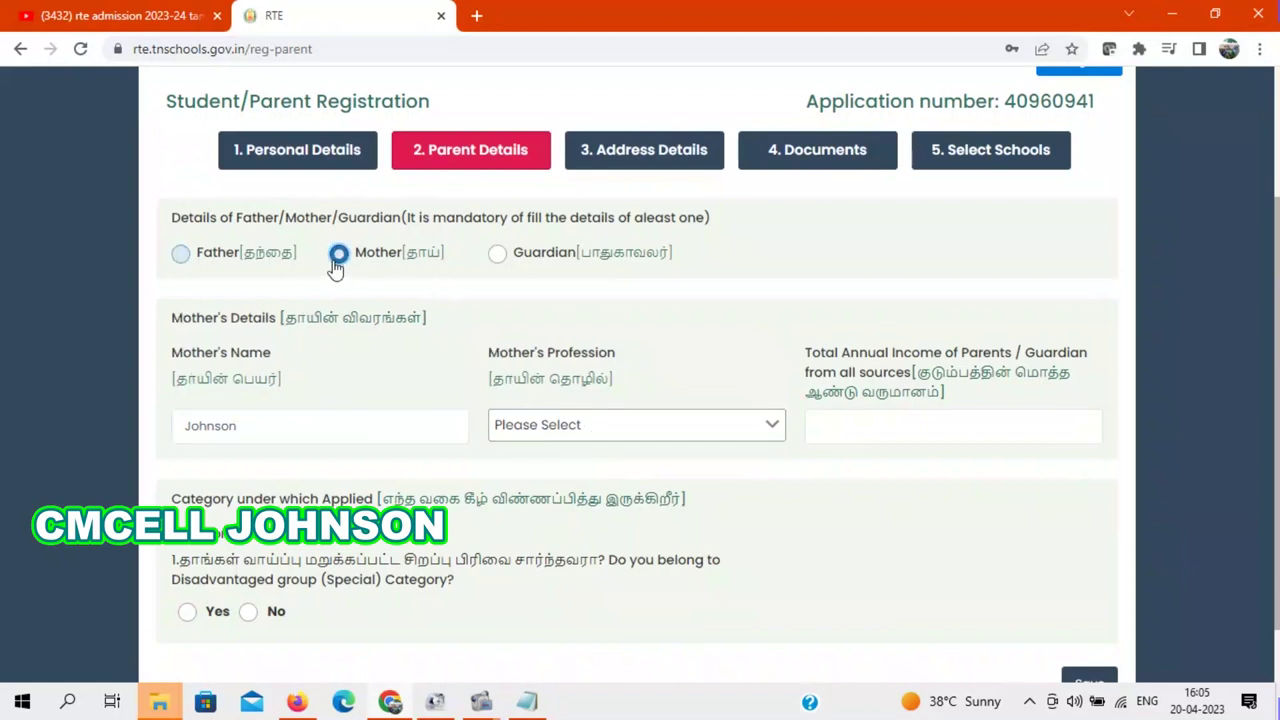
{"action": "left_click", "coordinate": [299, 430]}
{"action": "key", "text": "BackSpace"}
{"action": "key", "text": "BackSpace"}
{"action": "key", "text": "BackSpace"}
{"action": "key", "text": "BackSpace"}
{"action": "key", "text": "BackSpace"}
{"action": "key", "text": "BackSpace"}
{"action": "key", "text": "BackSpace"}
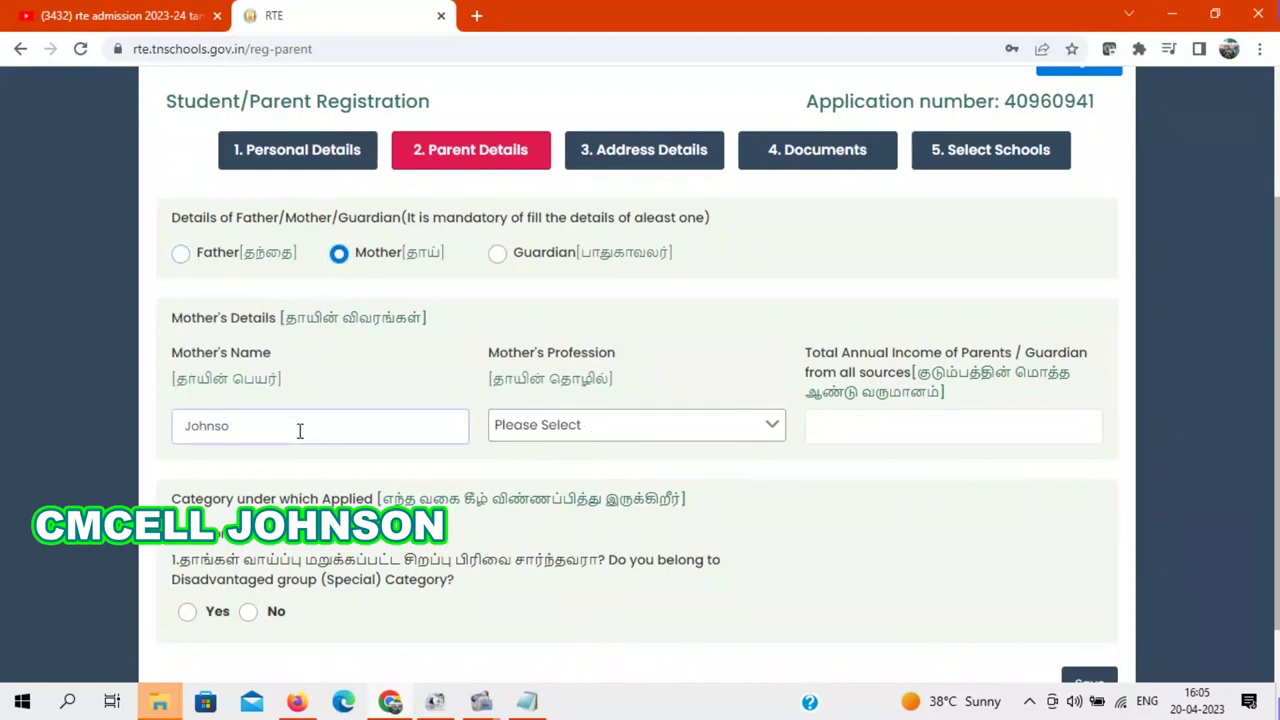
{"action": "type", "text": "Juliet"}
{"action": "left_click", "coordinate": [580, 430]}
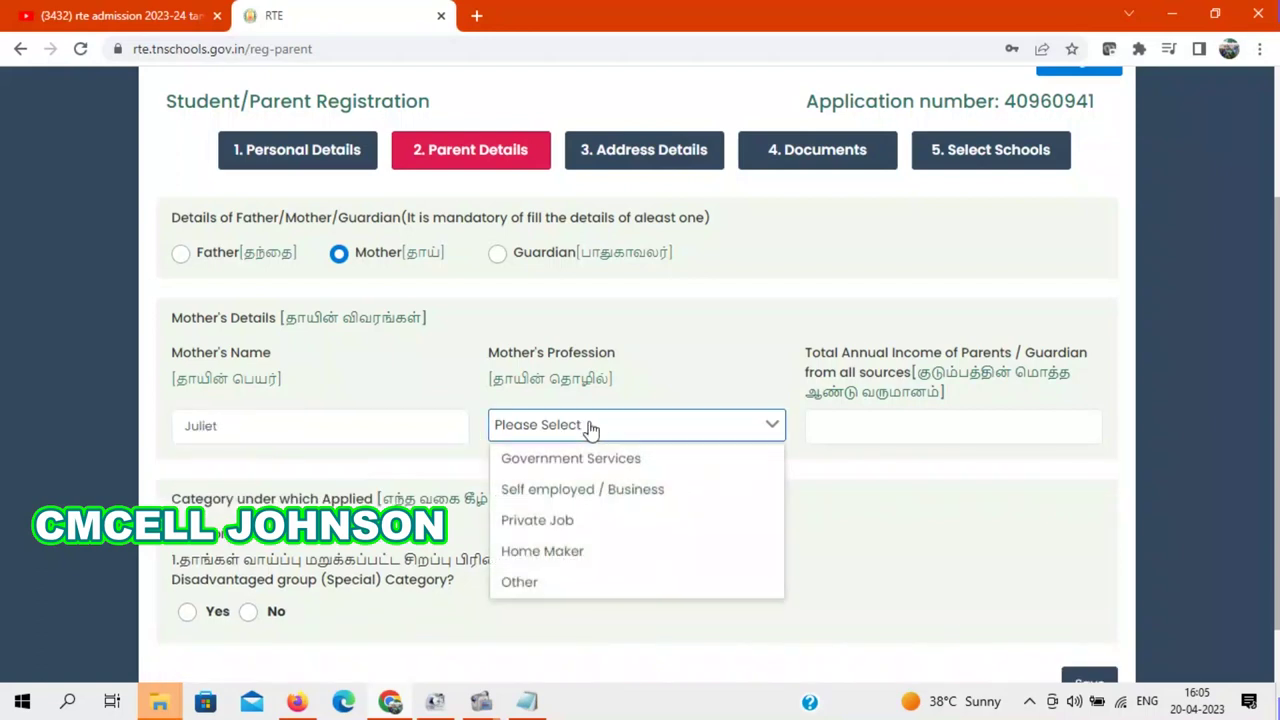
{"action": "left_click", "coordinate": [540, 555]}
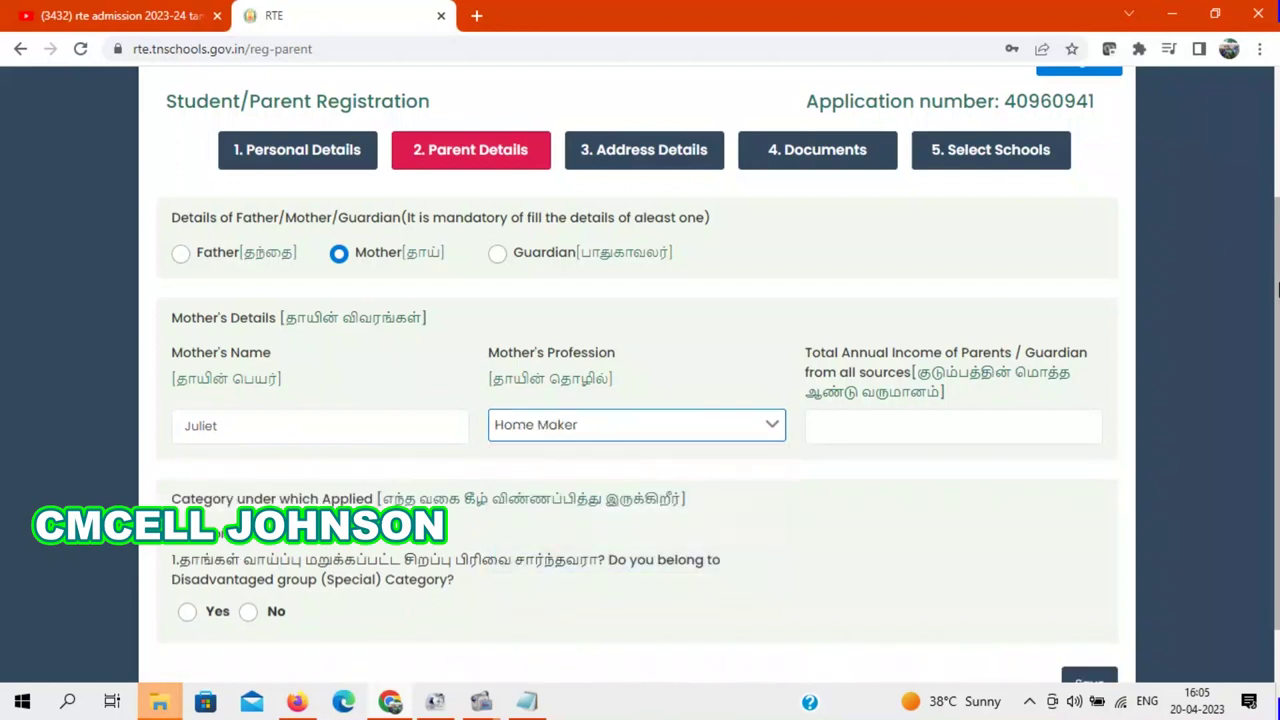
{"action": "left_click_drag", "start_coordinate": [1277, 289], "coordinate": [1278, 340]}
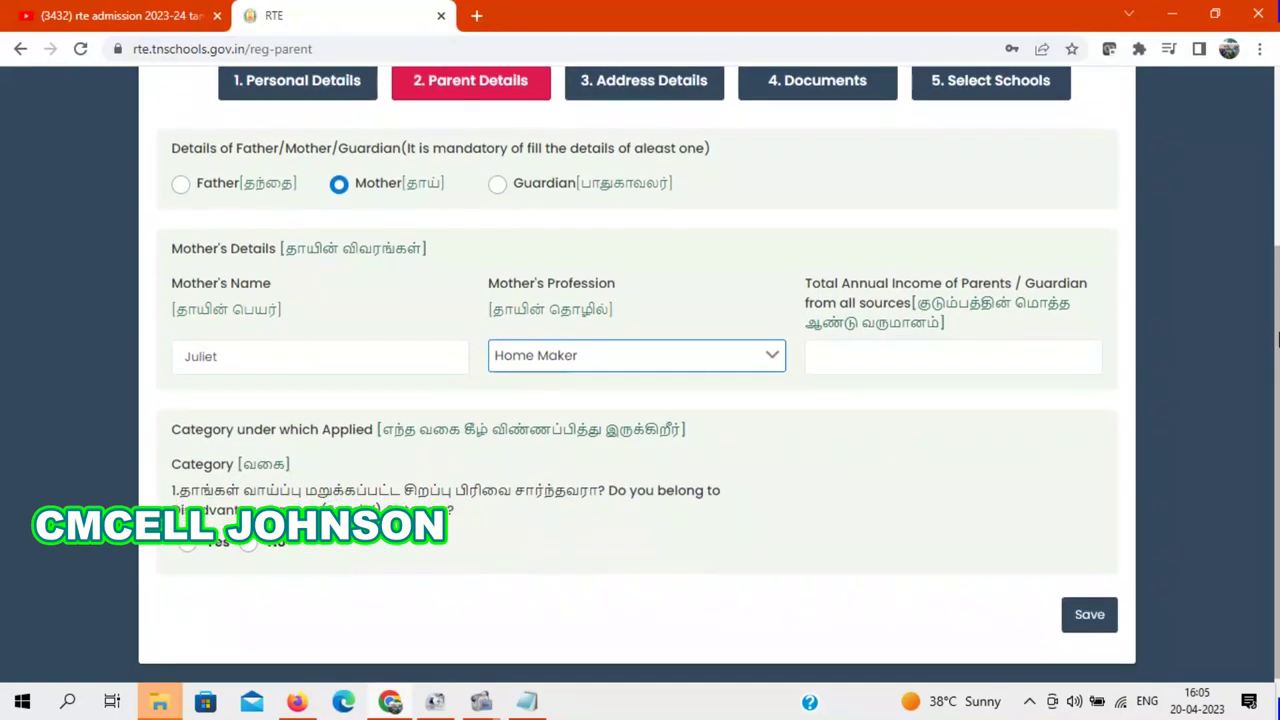
{"action": "left_click", "coordinate": [894, 356]}
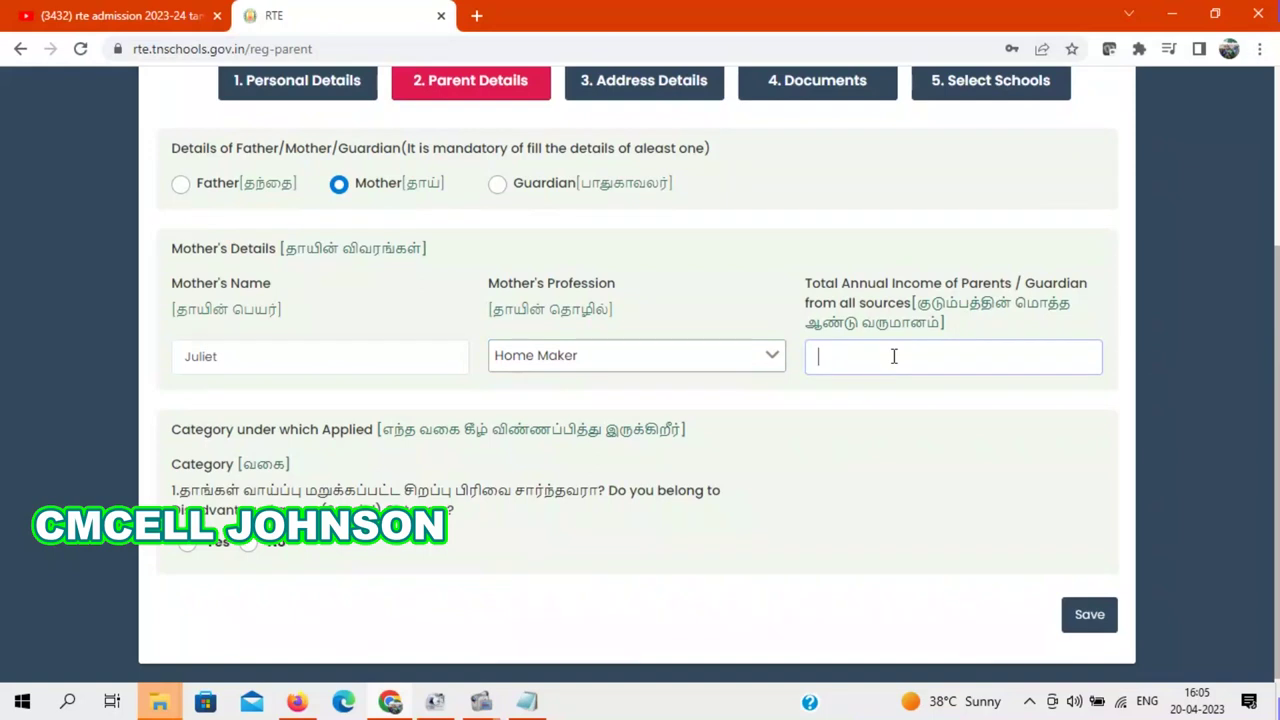
{"action": "type", "text": "150000"}
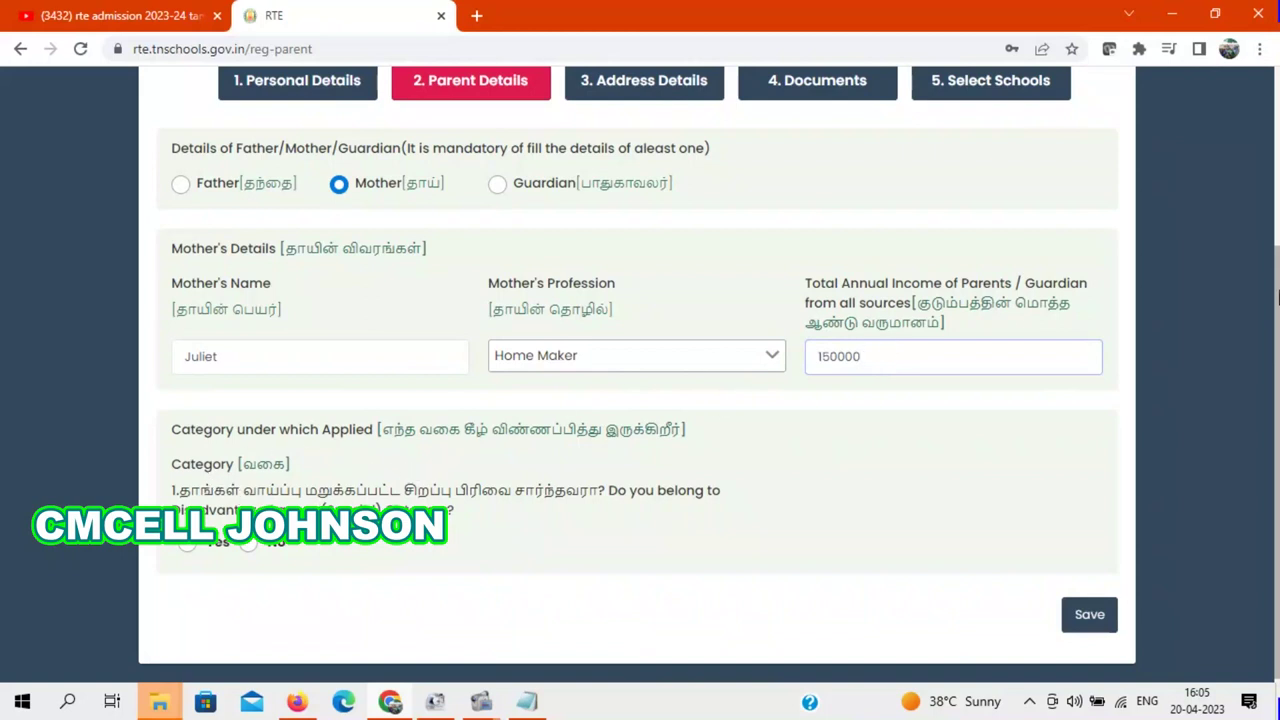
{"action": "scroll", "coordinate": [1278, 295], "scroll_direction": "down", "scroll_amount": 1}
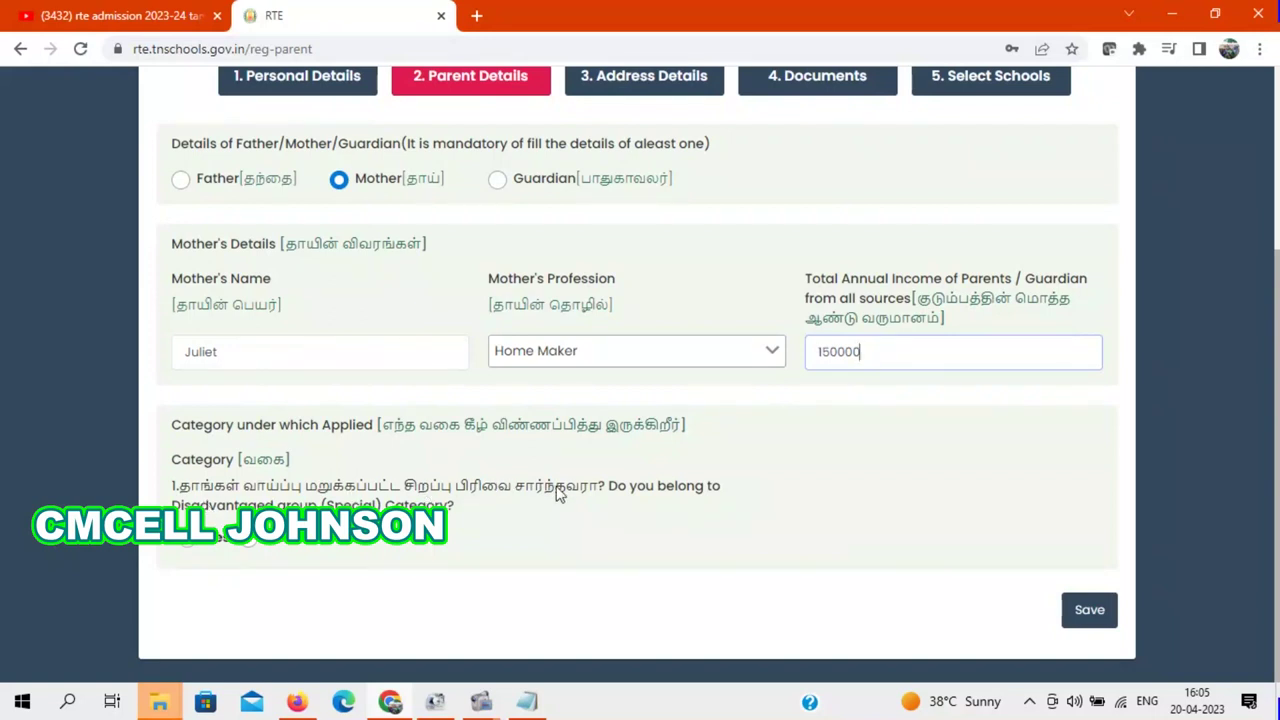
Step: Answer the disadvantaged-group and income questions, choose sub-category BC, and save parent details
{"action": "left_click", "coordinate": [251, 541]}
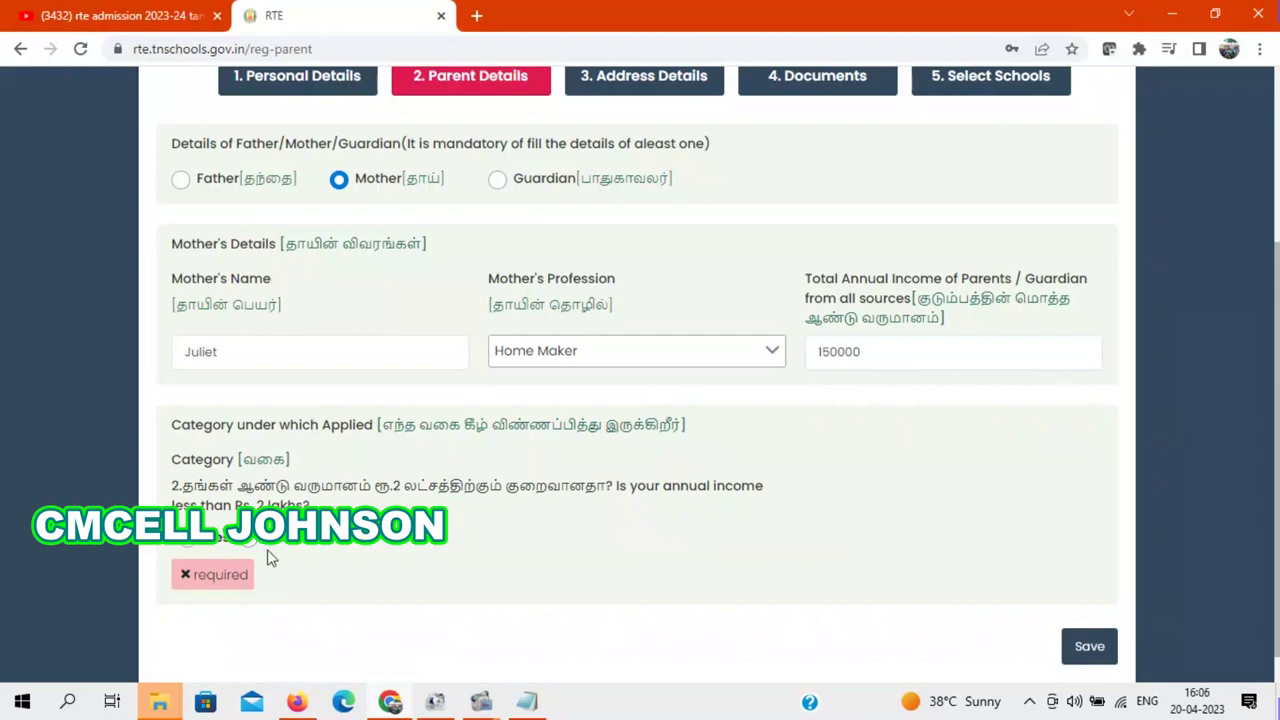
{"action": "left_click", "coordinate": [253, 547]}
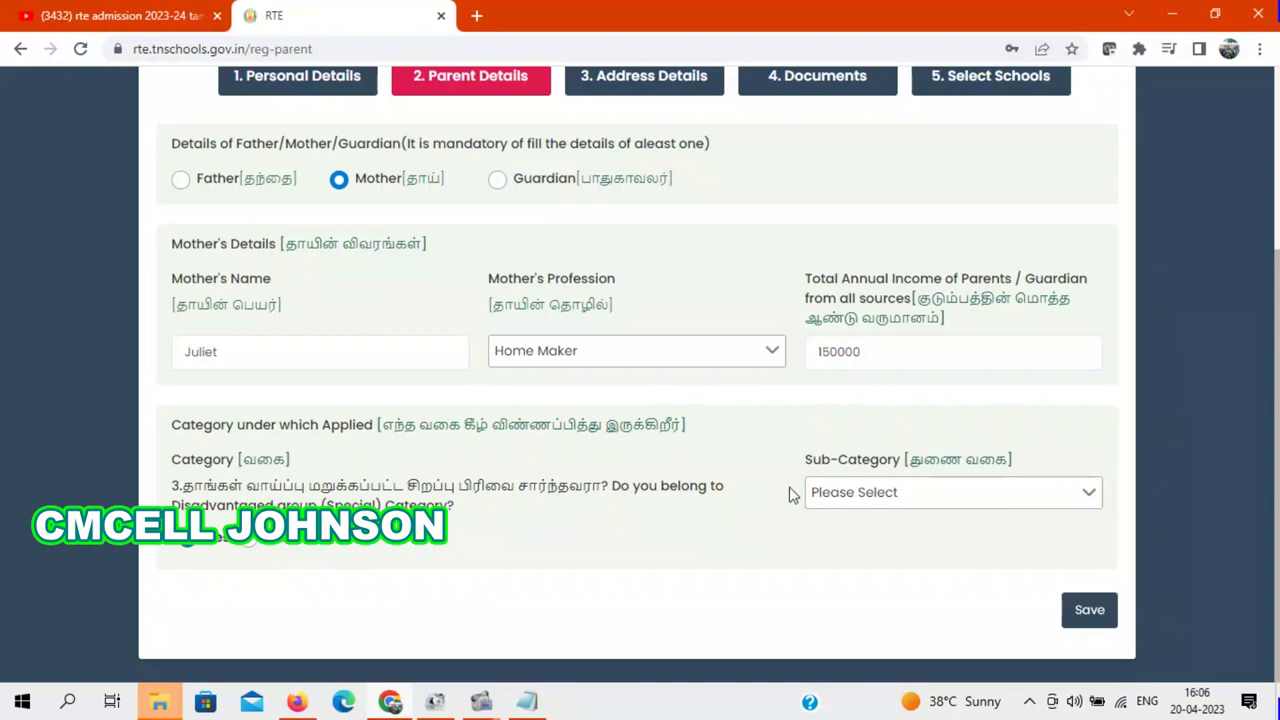
{"action": "left_click", "coordinate": [866, 500]}
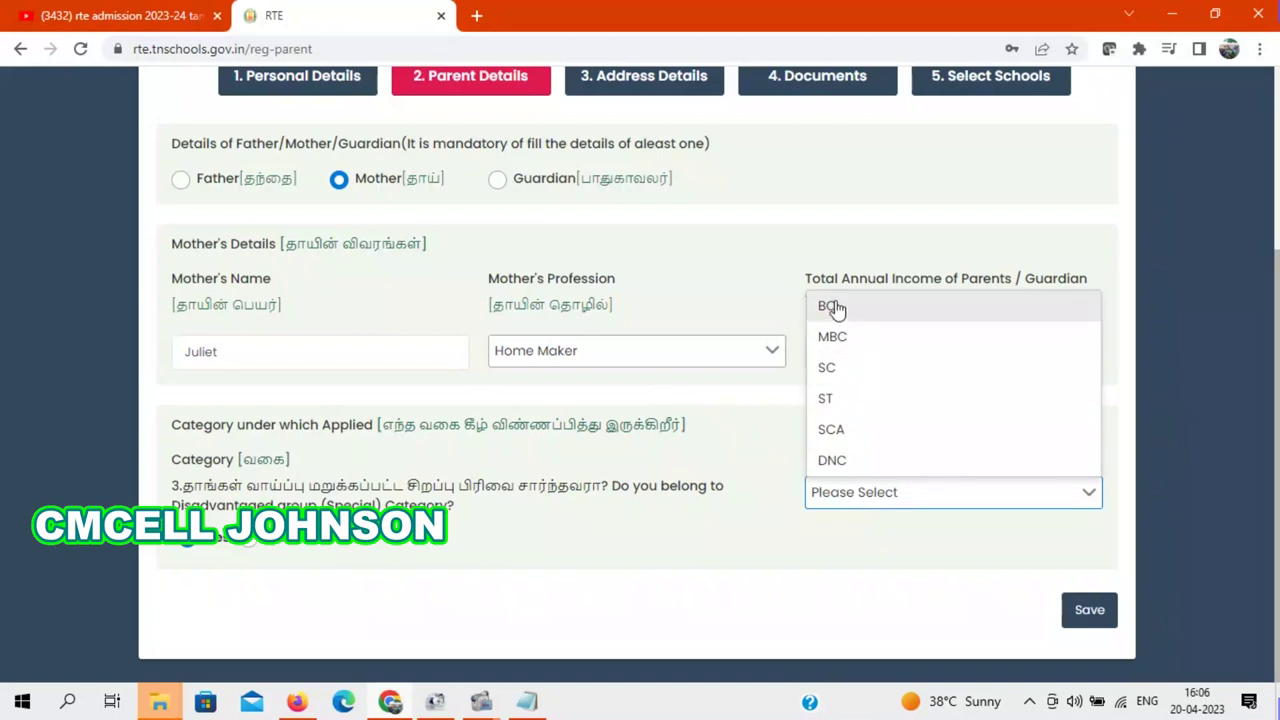
{"action": "left_click", "coordinate": [897, 307]}
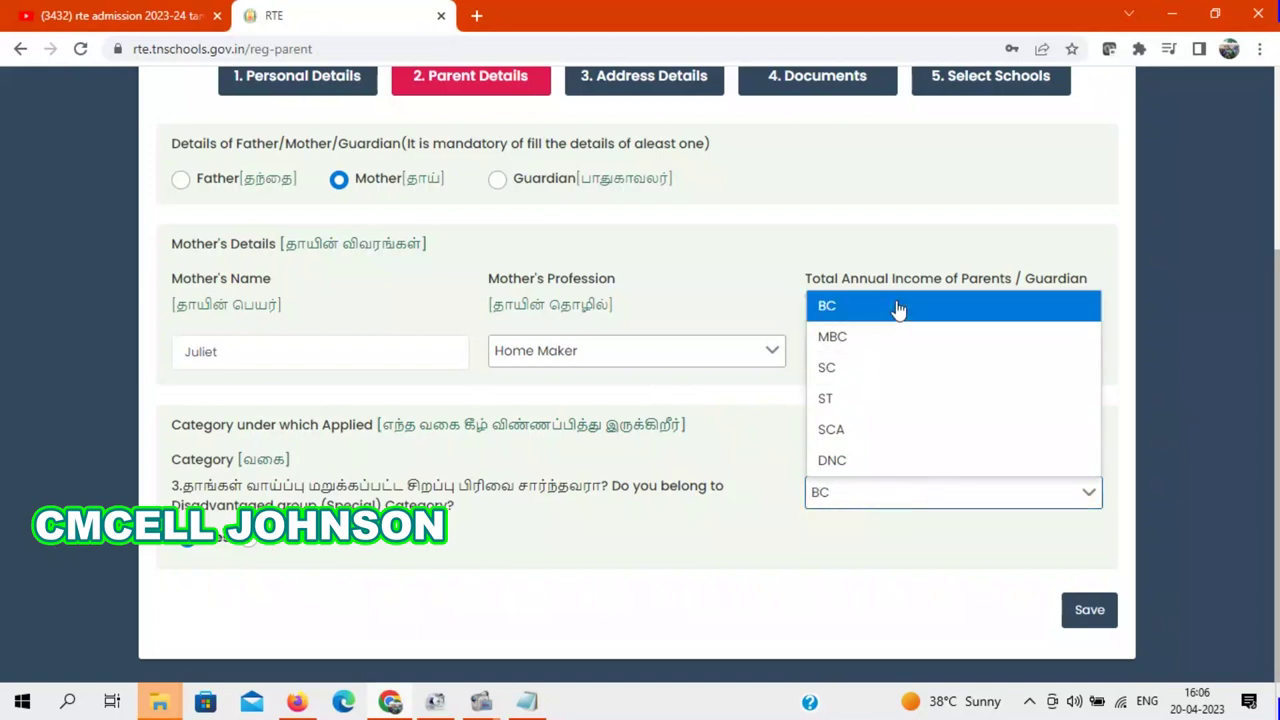
{"action": "left_click", "coordinate": [1090, 610]}
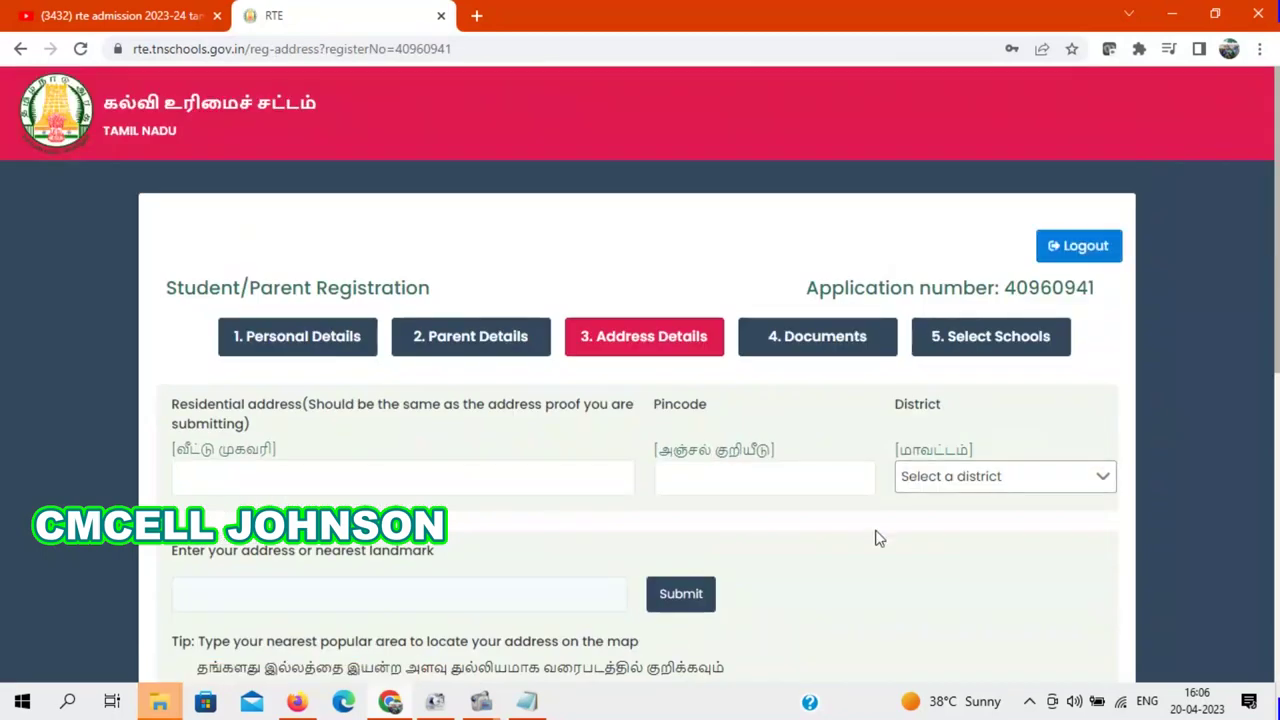
Step: Enter the residential address and pincode, then choose the district from the dropdown
{"action": "scroll", "coordinate": [880, 357], "scroll_direction": "down", "scroll_amount": 3}
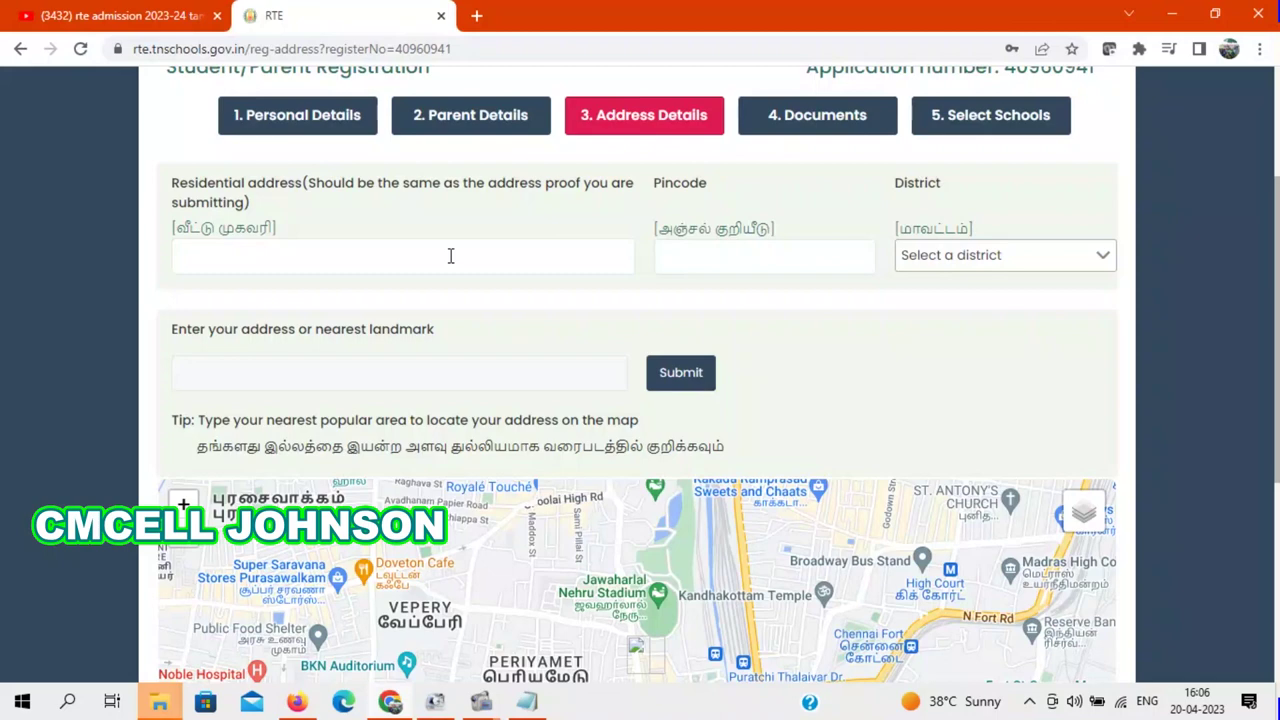
{"action": "left_click", "coordinate": [451, 256]}
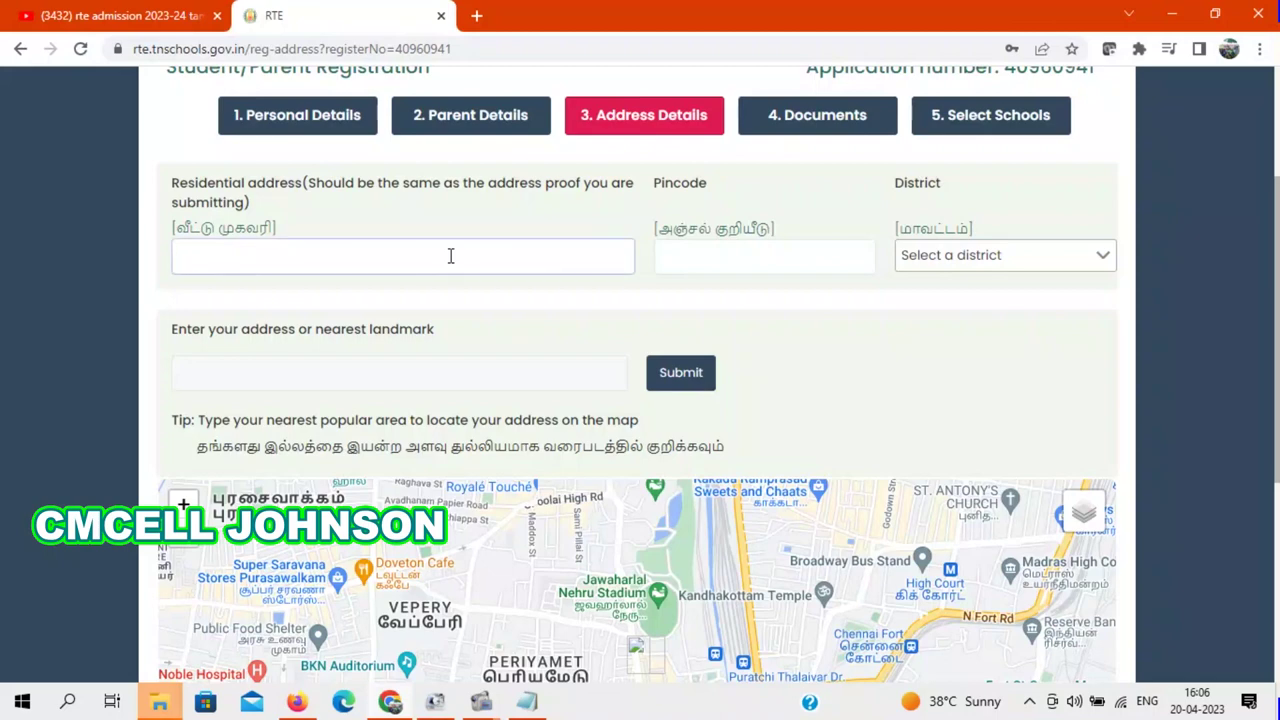
{"action": "mouse_move", "coordinate": [478, 705]}
{"action": "left_click", "coordinate": [710, 253]}
{"action": "type", "text": "627657"}
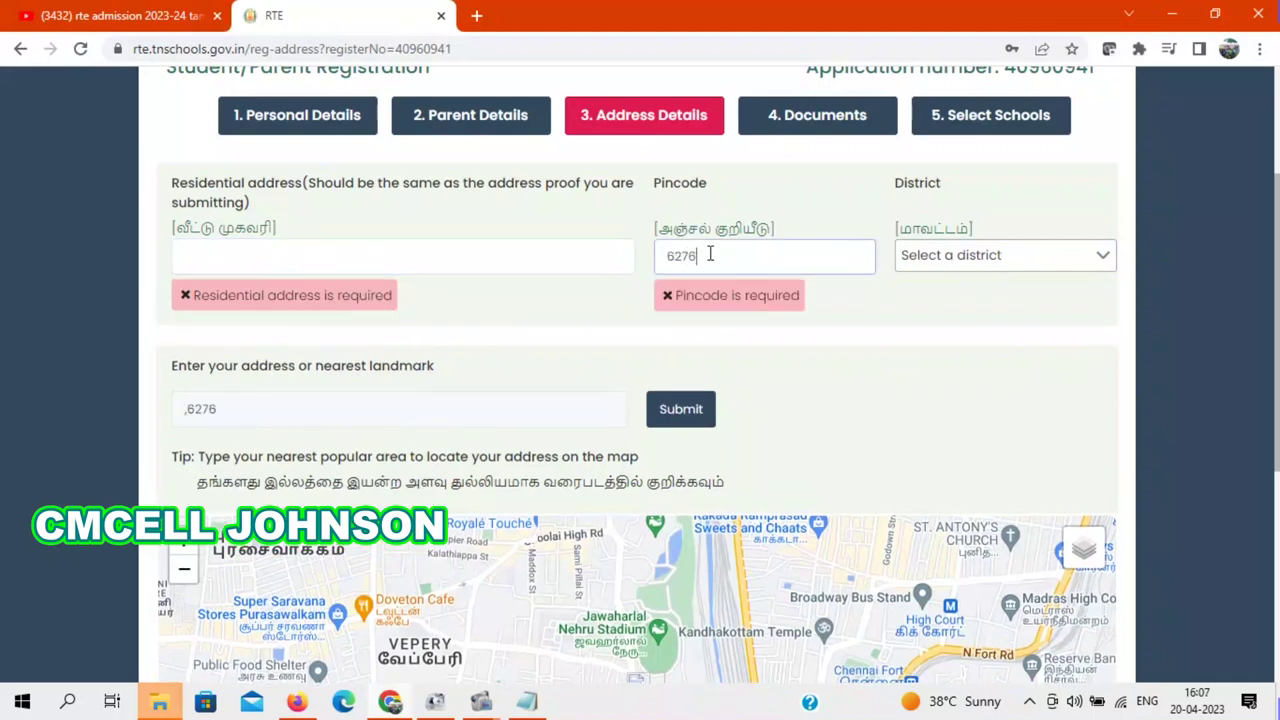
{"action": "left_click", "coordinate": [273, 265]}
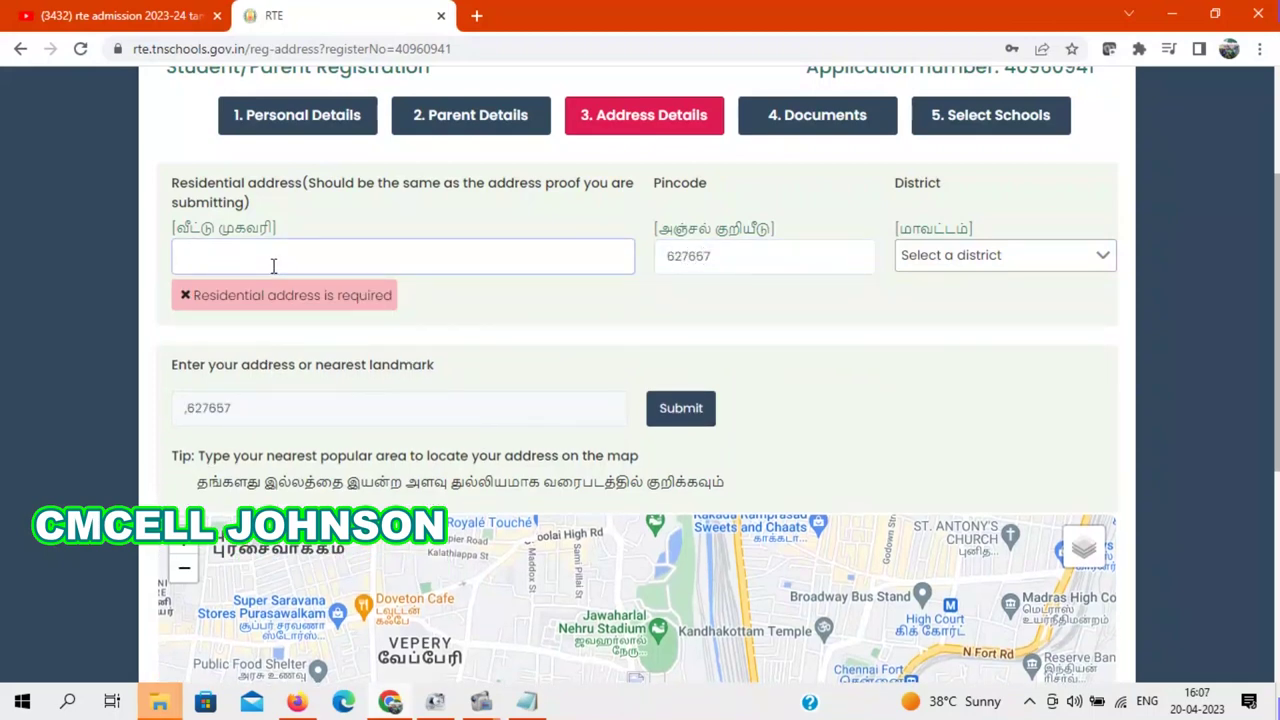
{"action": "type", "text": "ja"}
{"action": "key", "text": "BackSpace"}
{"action": "key", "text": "BackSpace"}
{"action": "left_click", "coordinate": [481, 701]}
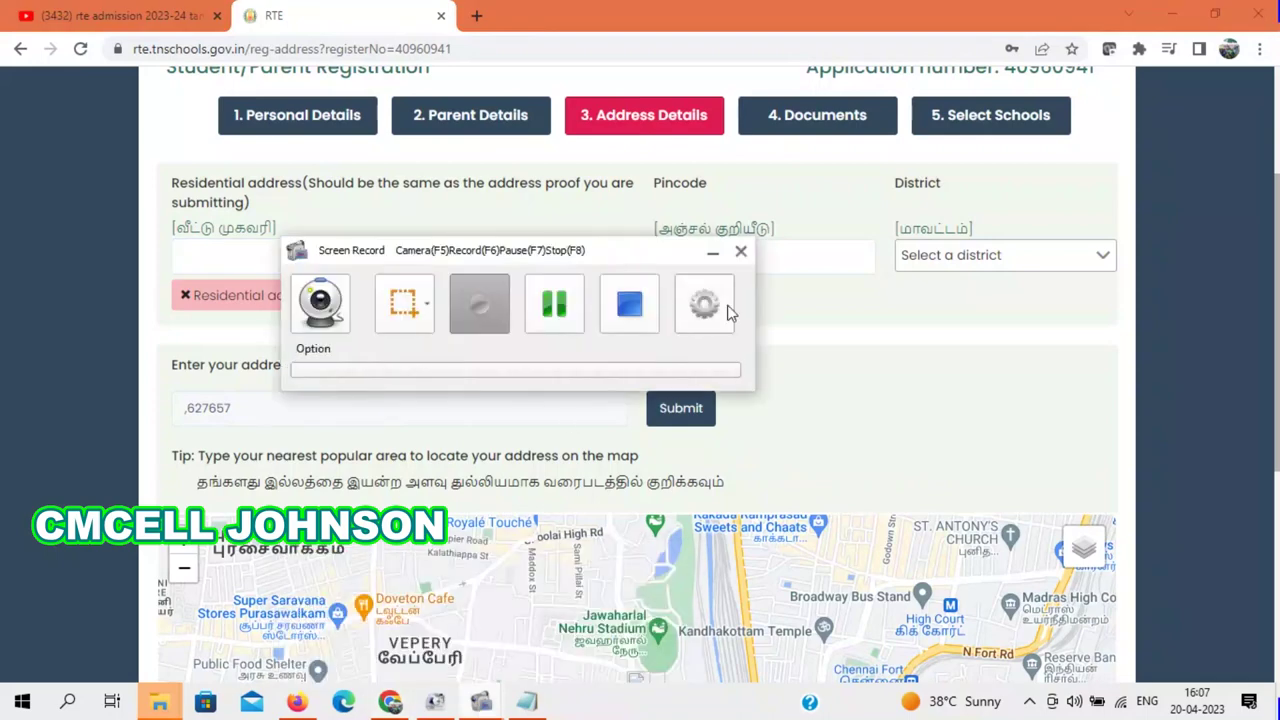
{"action": "left_click", "coordinate": [554, 304]}
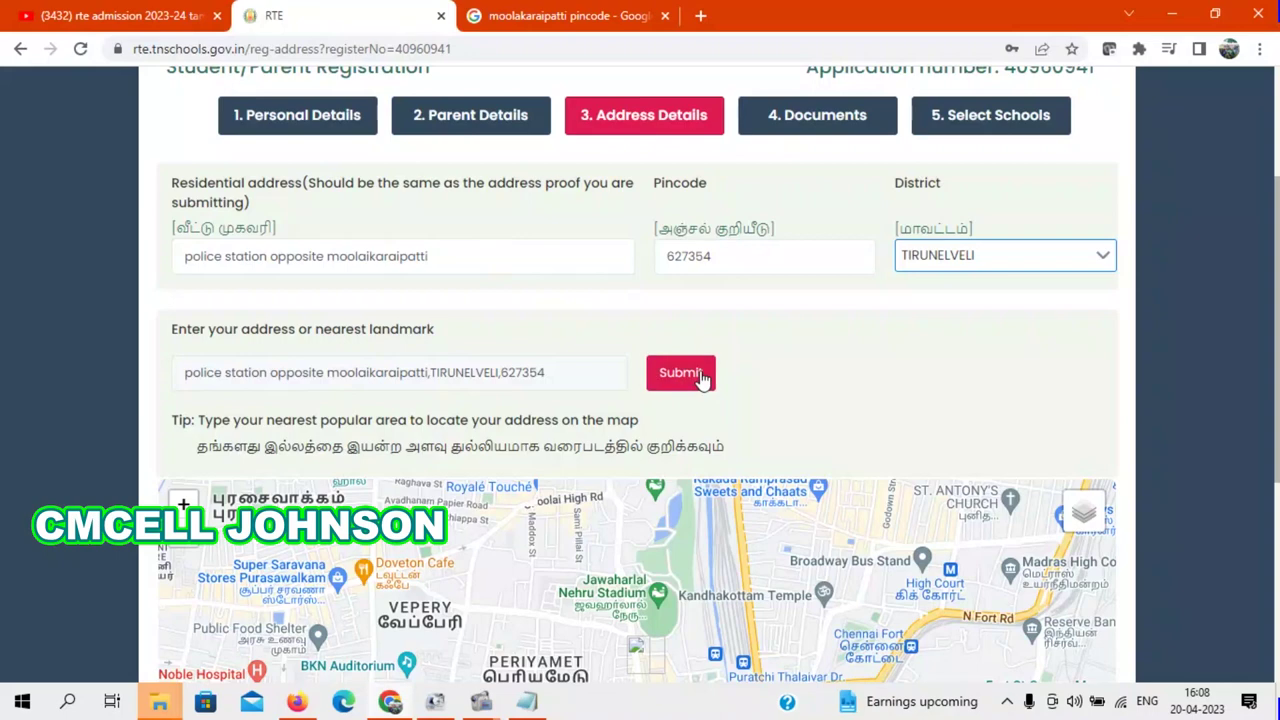
Step: Locate the entered address on the map, zoom in, save it and confirm the address
{"action": "scroll", "coordinate": [1277, 345], "scroll_direction": "down", "scroll_amount": 1}
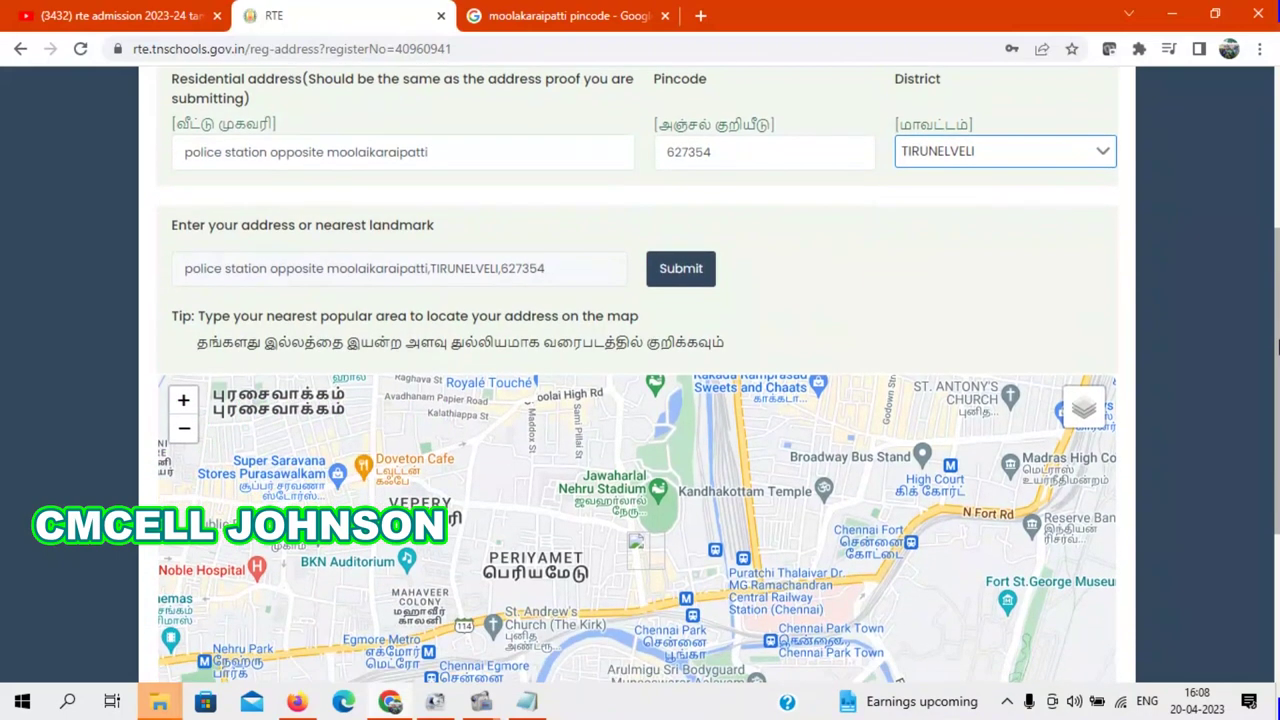
{"action": "left_click", "coordinate": [694, 271]}
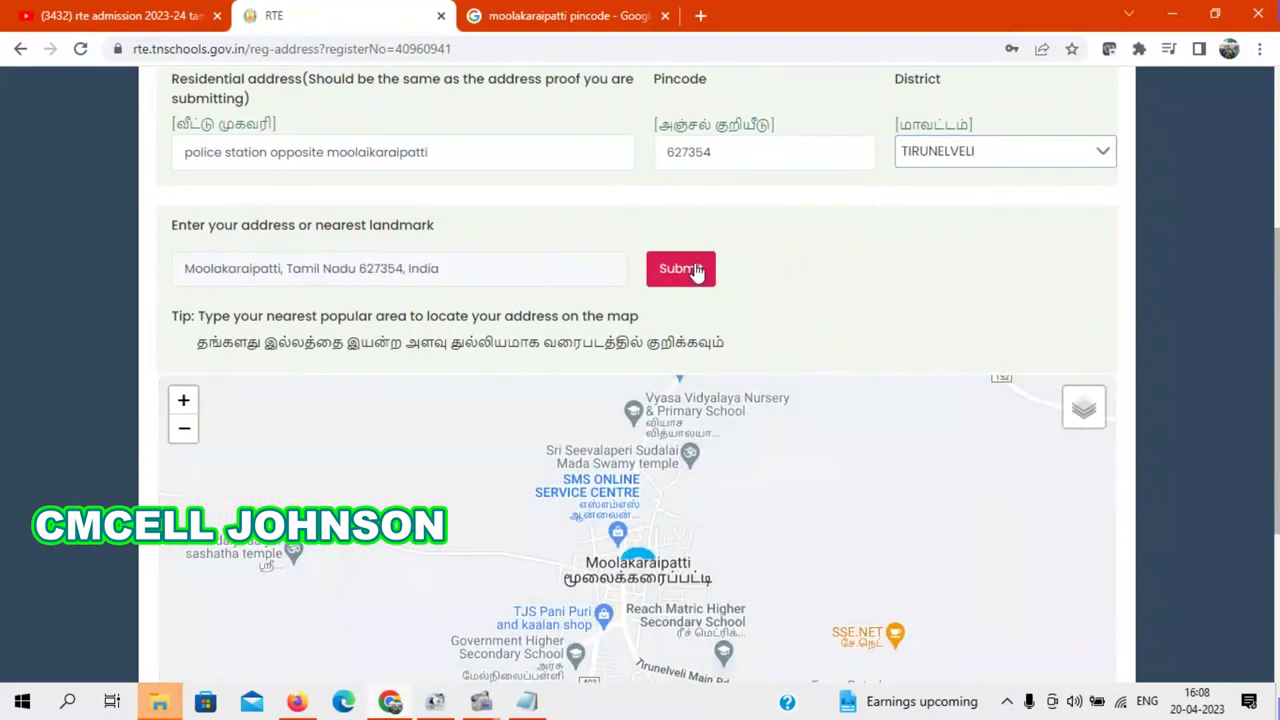
{"action": "scroll", "coordinate": [1277, 335], "scroll_direction": "down", "scroll_amount": 1}
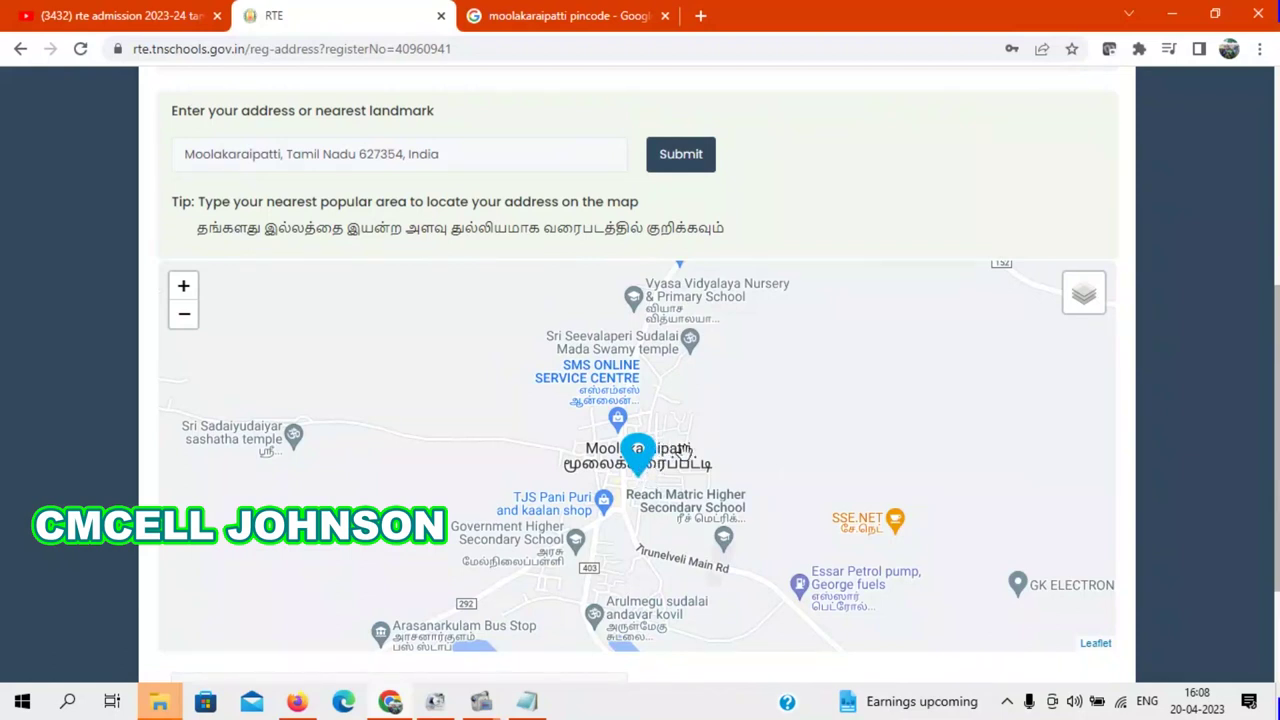
{"action": "left_click", "coordinate": [184, 287]}
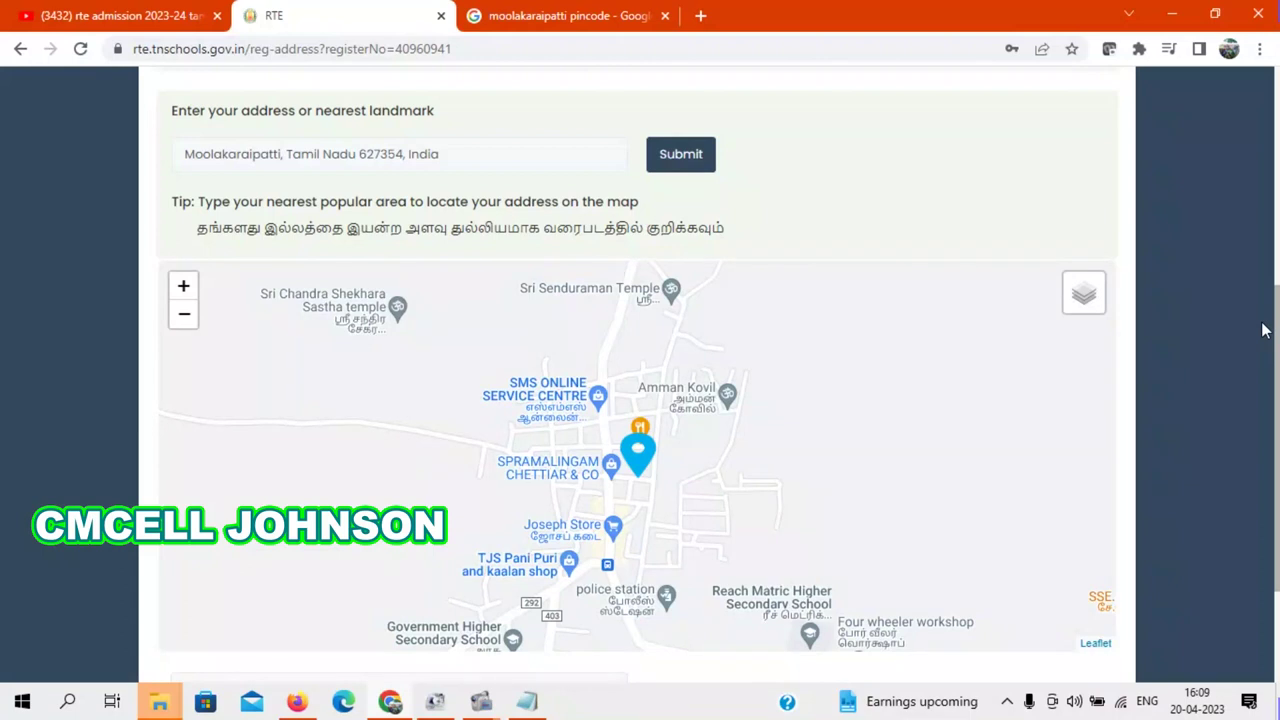
{"action": "left_click_drag", "start_coordinate": [1276, 331], "coordinate": [1277, 430]}
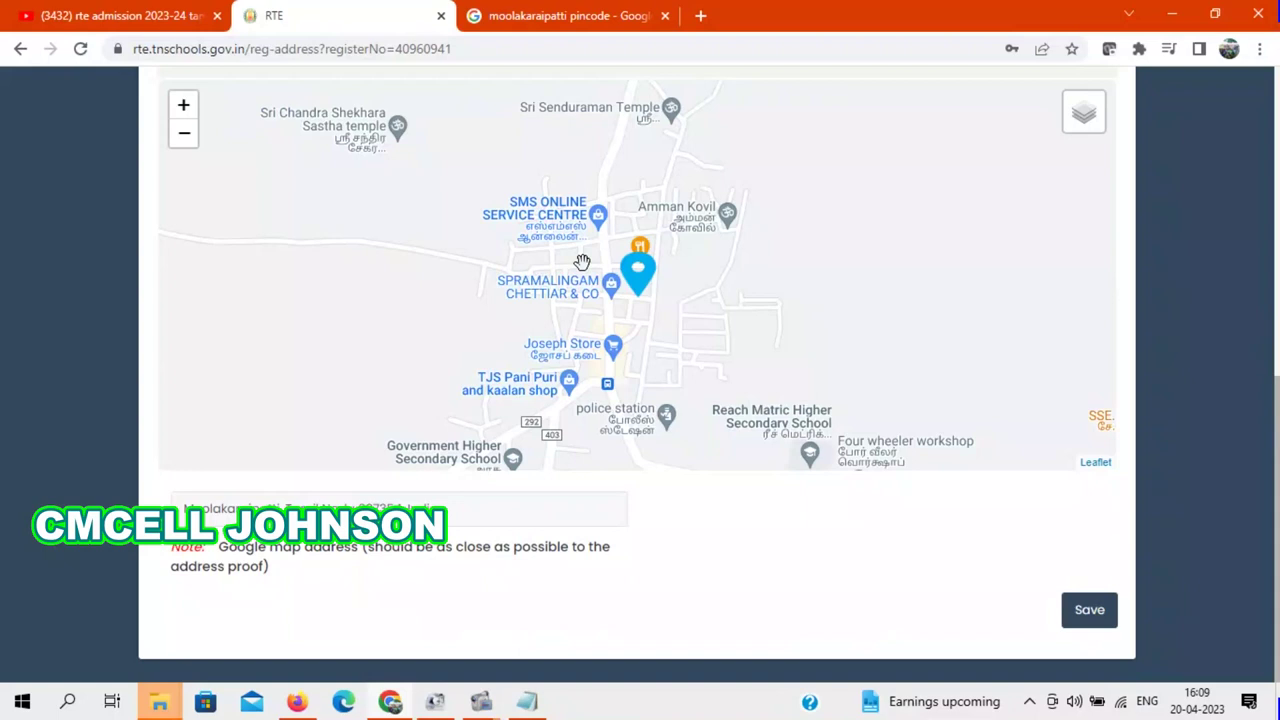
{"action": "left_click", "coordinate": [1092, 614]}
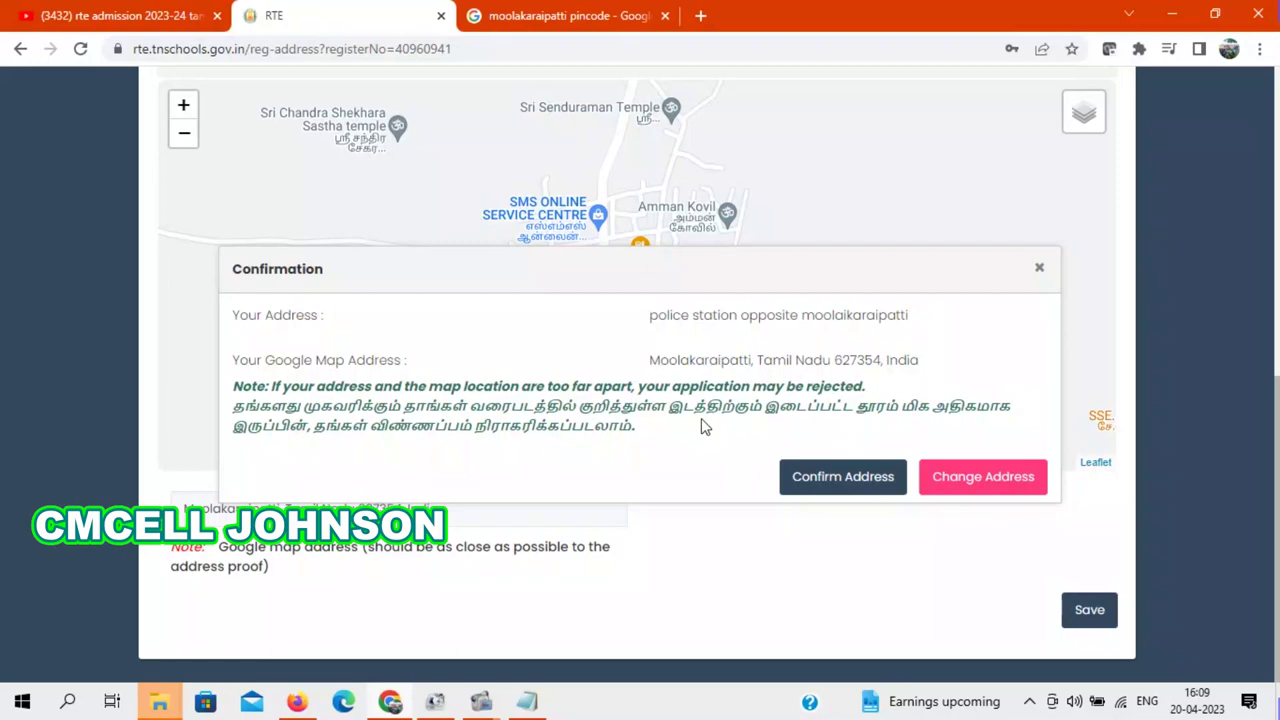
{"action": "left_click", "coordinate": [851, 480]}
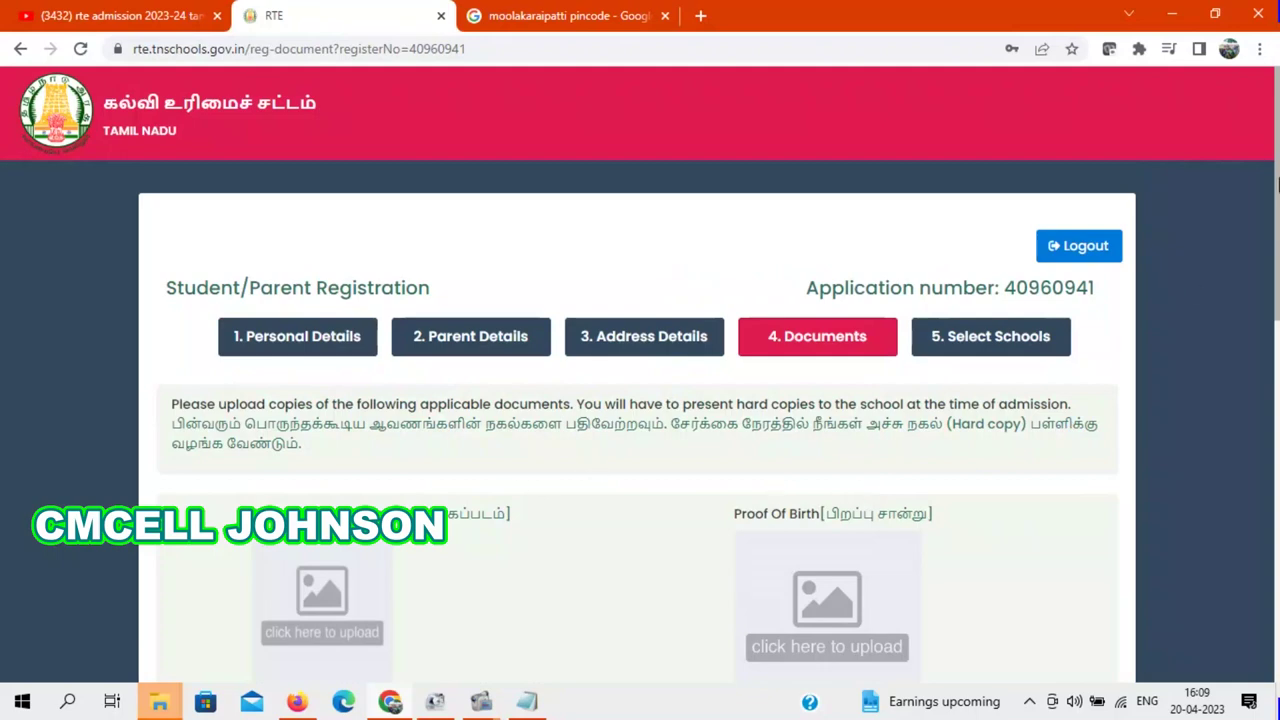
Step: Scroll down the Documents page and open the Student Photo file chooser
{"action": "scroll", "coordinate": [1277, 246], "scroll_direction": "down", "scroll_amount": 2}
{"action": "scroll", "coordinate": [1277, 250], "scroll_direction": "down", "scroll_amount": 1}
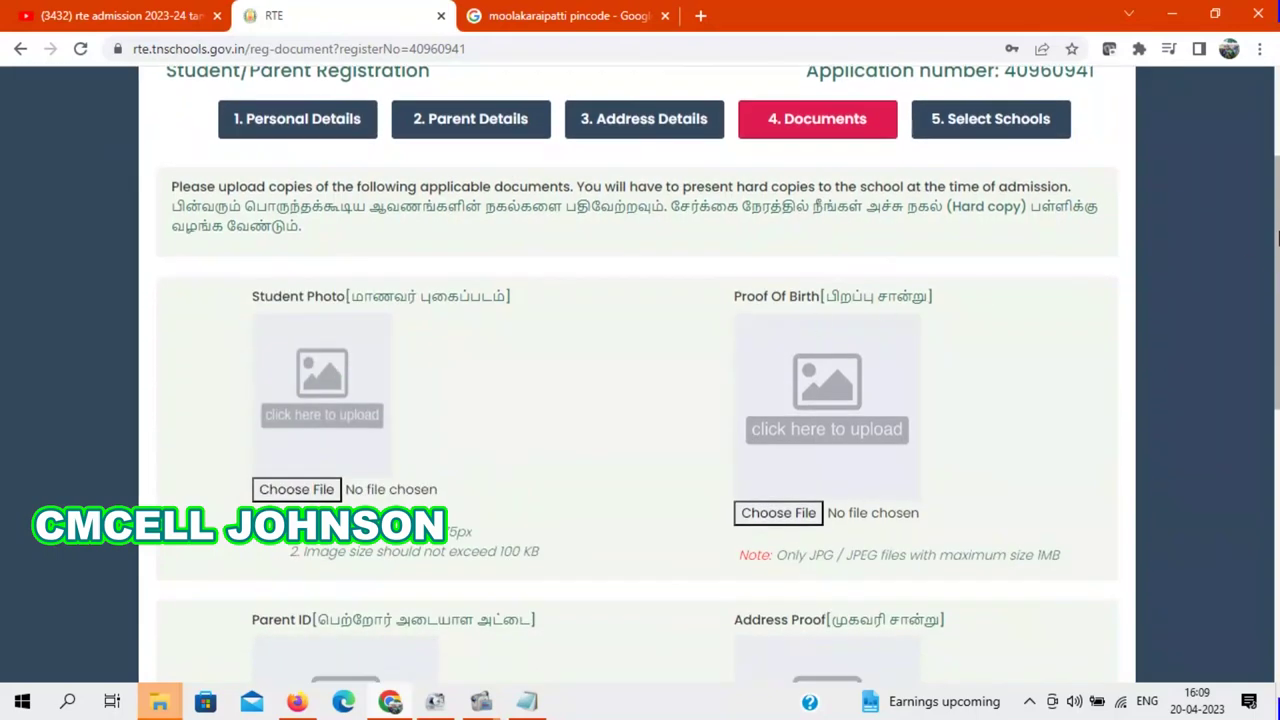
{"action": "scroll", "coordinate": [1277, 232], "scroll_direction": "down", "scroll_amount": 1}
{"action": "scroll", "coordinate": [1277, 314], "scroll_direction": "down", "scroll_amount": 1}
{"action": "scroll", "coordinate": [1277, 314], "scroll_direction": "down", "scroll_amount": 2}
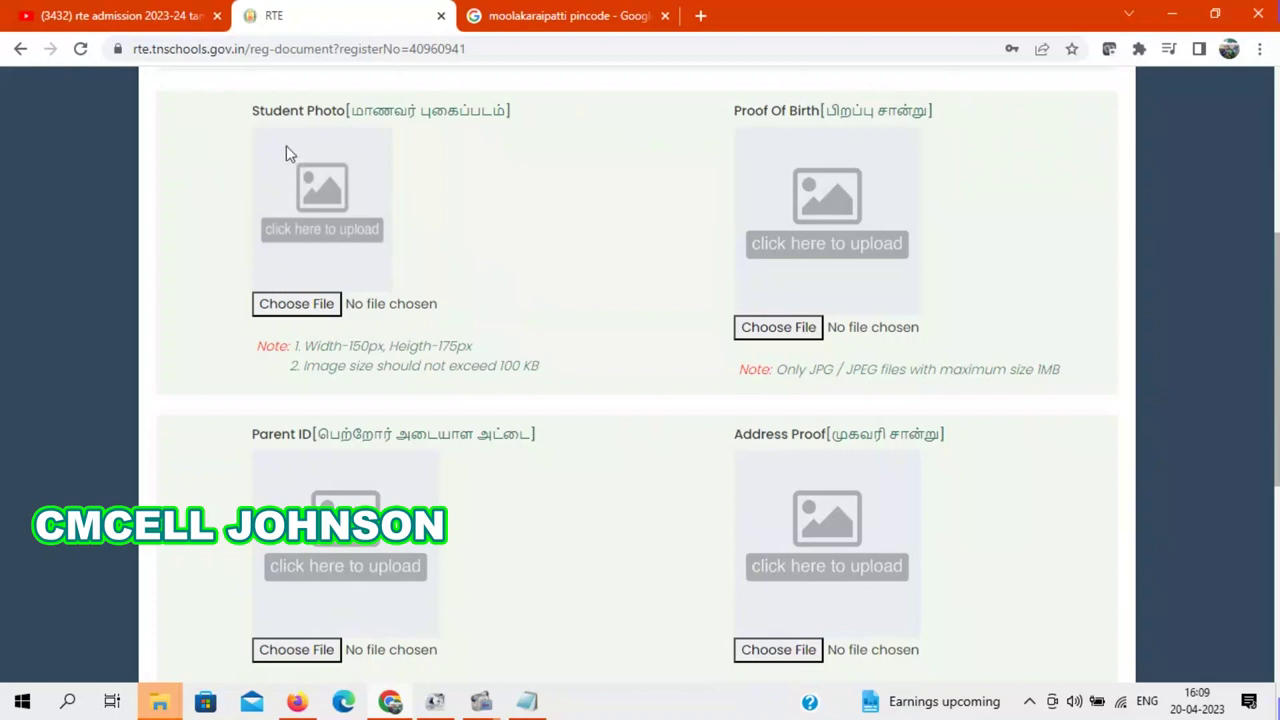
{"action": "left_click_drag", "start_coordinate": [1277, 262], "coordinate": [1270, 312]}
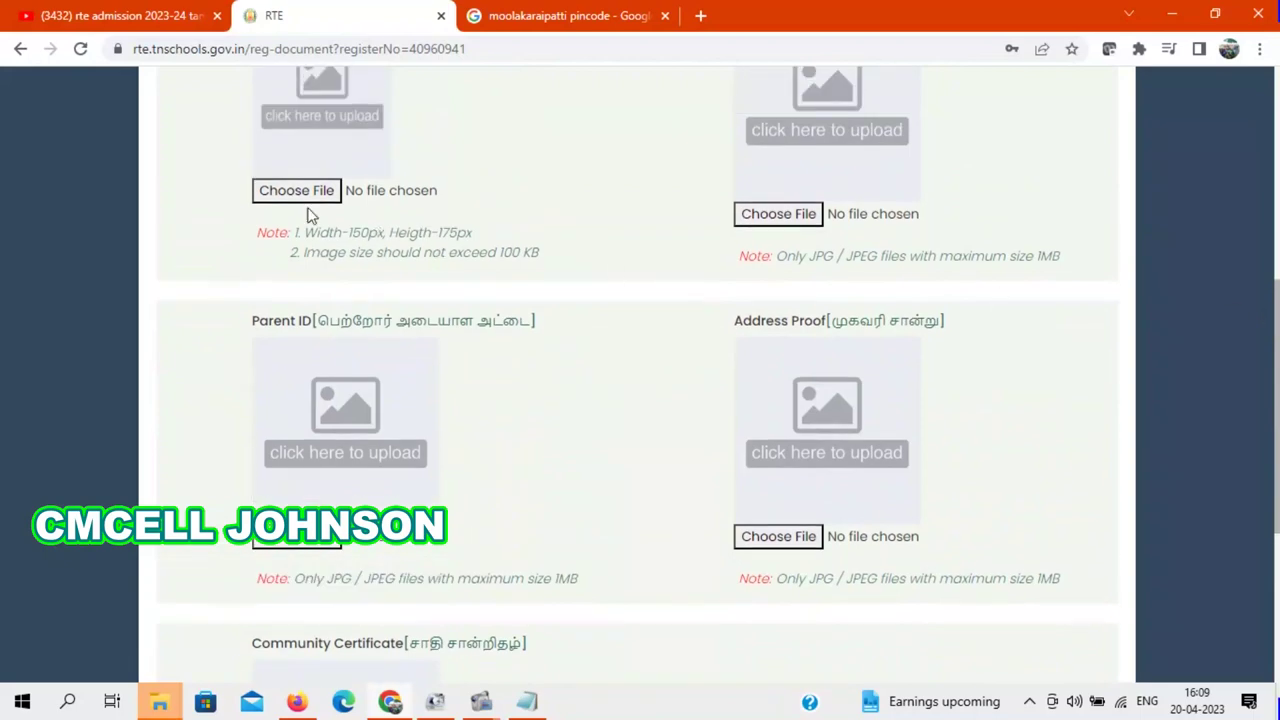
{"action": "left_click_drag", "start_coordinate": [1276, 362], "coordinate": [1276, 192]}
{"action": "scroll", "coordinate": [1276, 192], "scroll_direction": "down", "scroll_amount": 3}
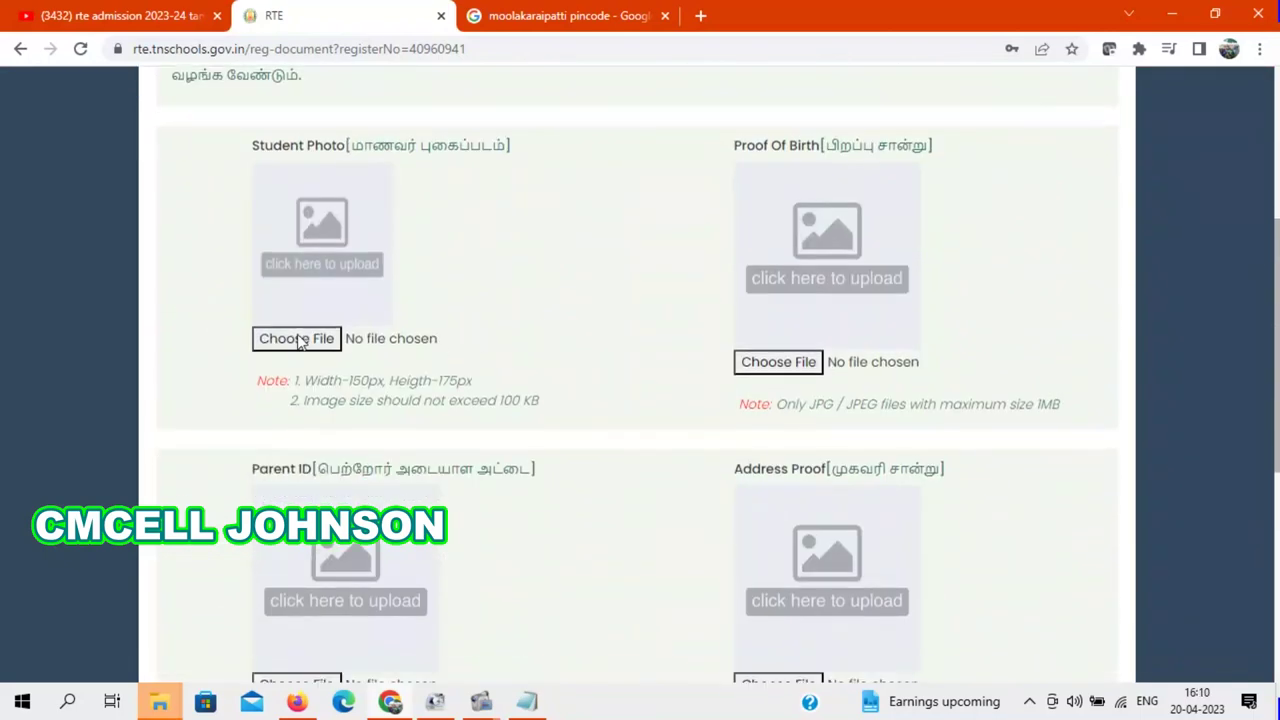
{"action": "left_click", "coordinate": [298, 340]}
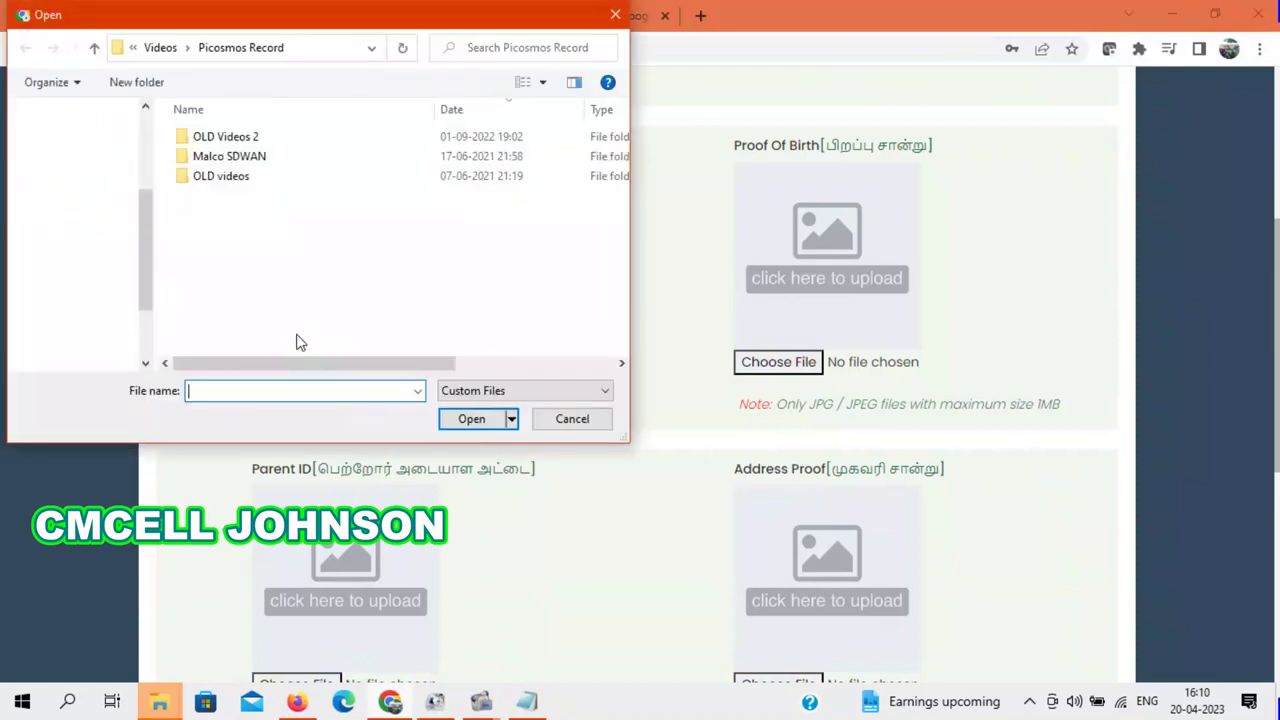
Step: Upload IMG-20230419-WA0019.jpg from Downloads as the Student Photo and the Proof Of Birth
{"action": "left_click_drag", "start_coordinate": [144, 218], "coordinate": [148, 90]}
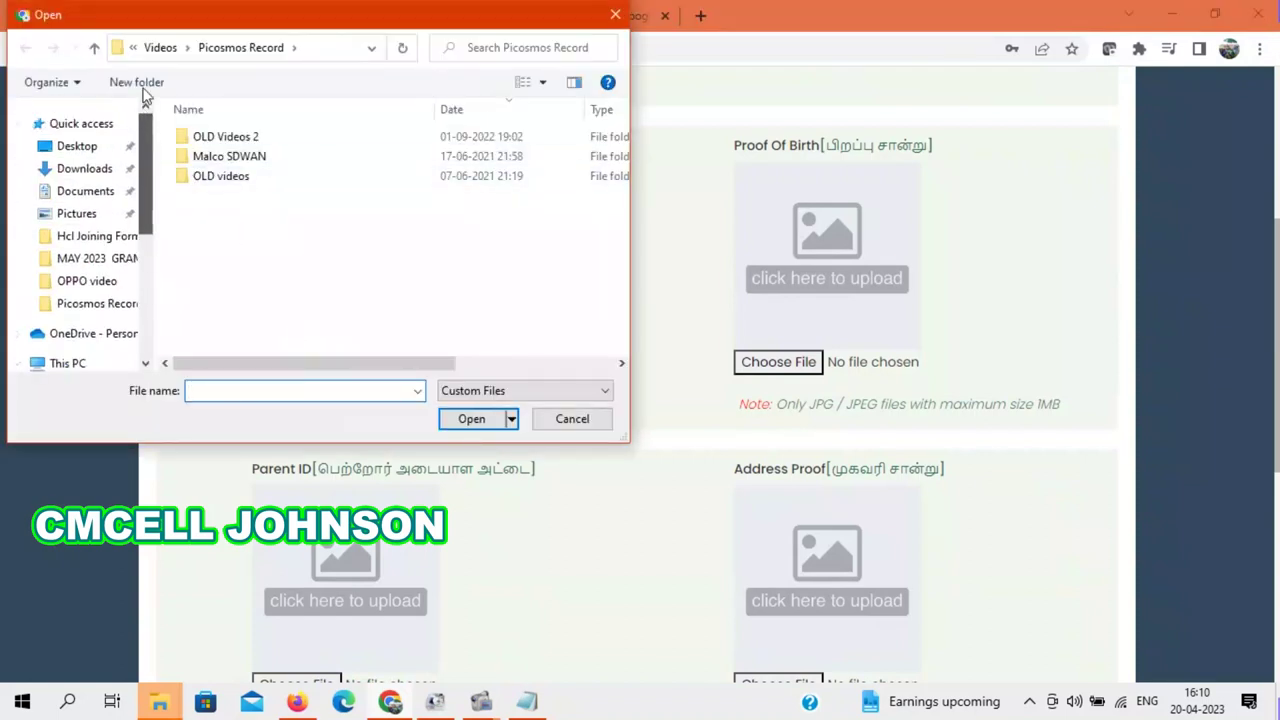
{"action": "left_click", "coordinate": [86, 168]}
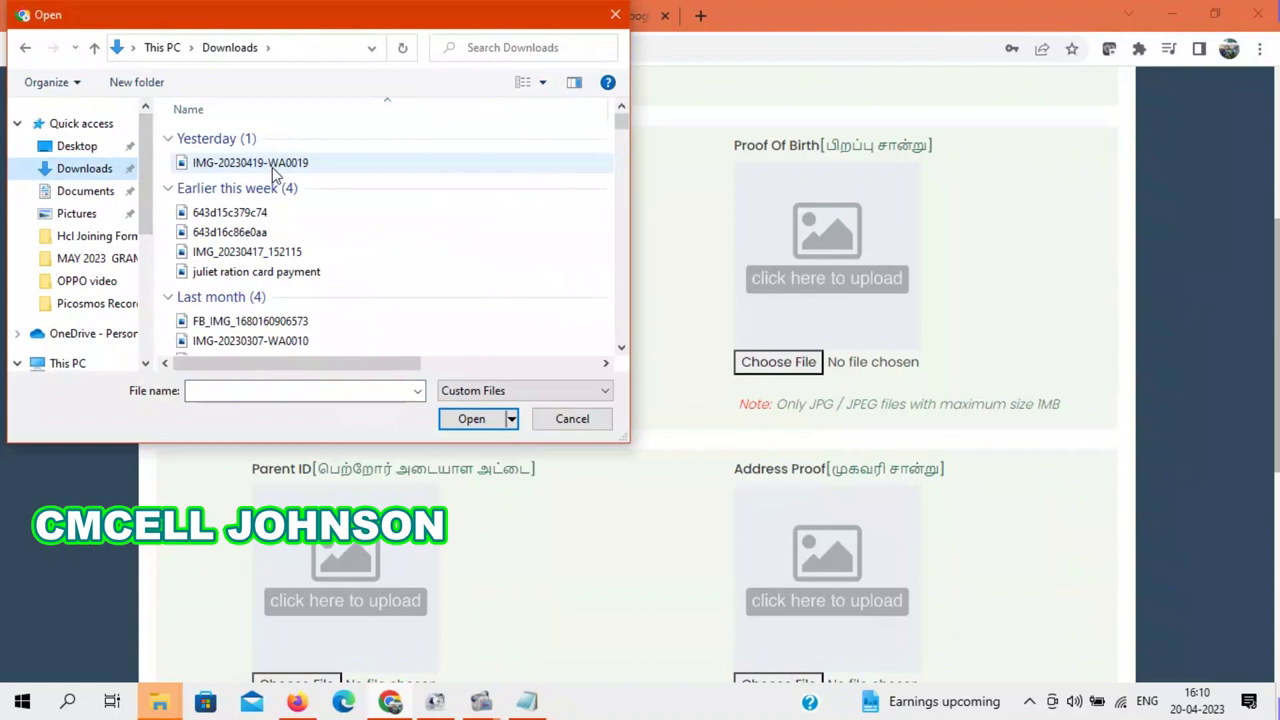
{"action": "left_click", "coordinate": [262, 163]}
{"action": "left_click", "coordinate": [472, 419]}
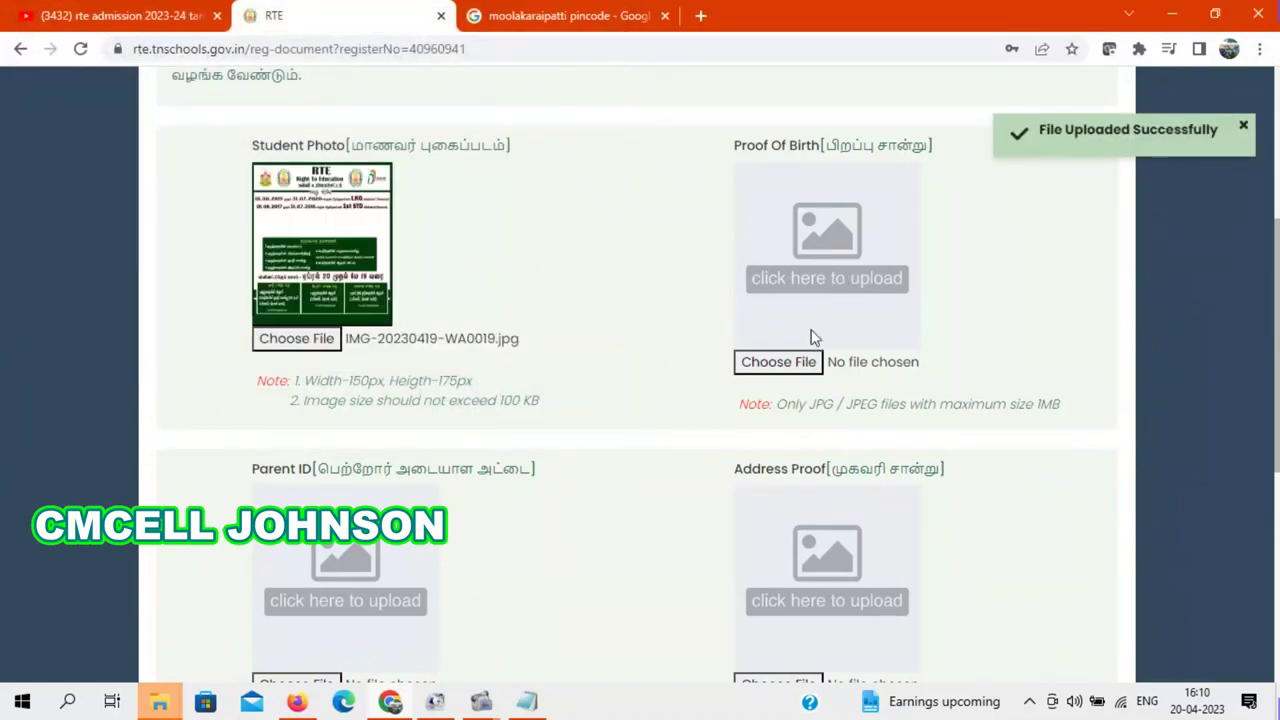
{"action": "left_click", "coordinate": [789, 362]}
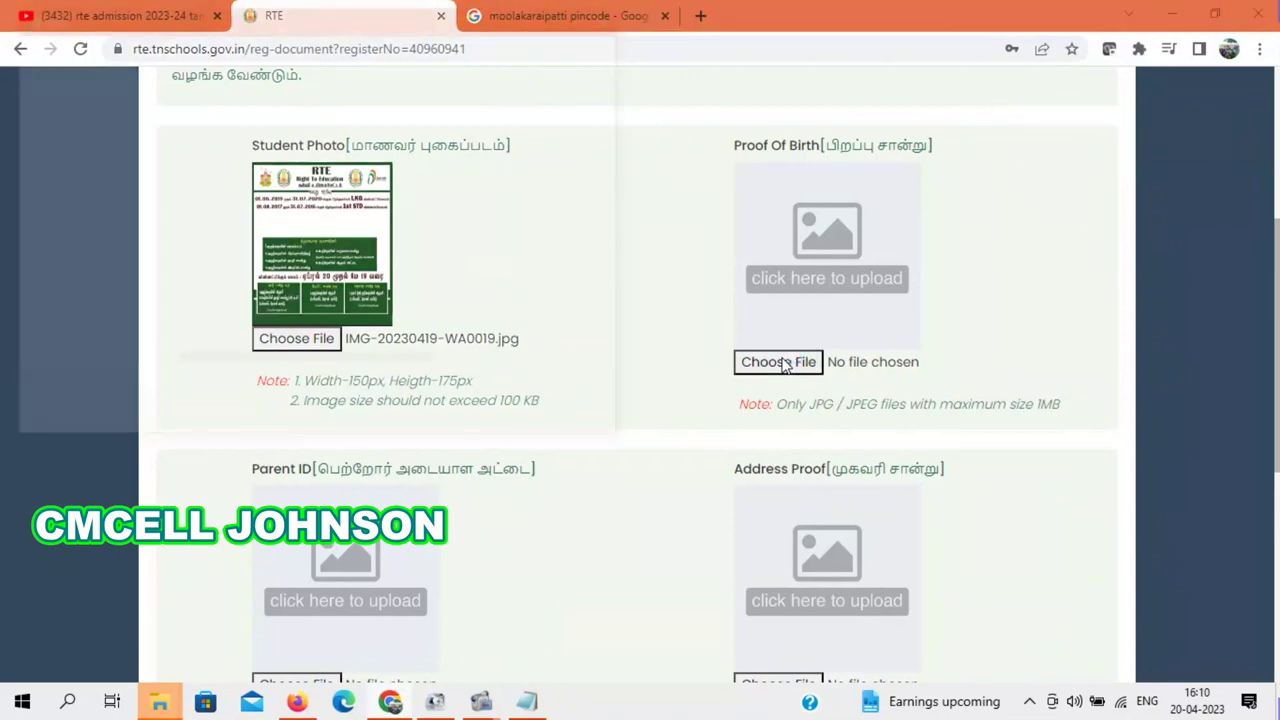
{"action": "left_click", "coordinate": [245, 163]}
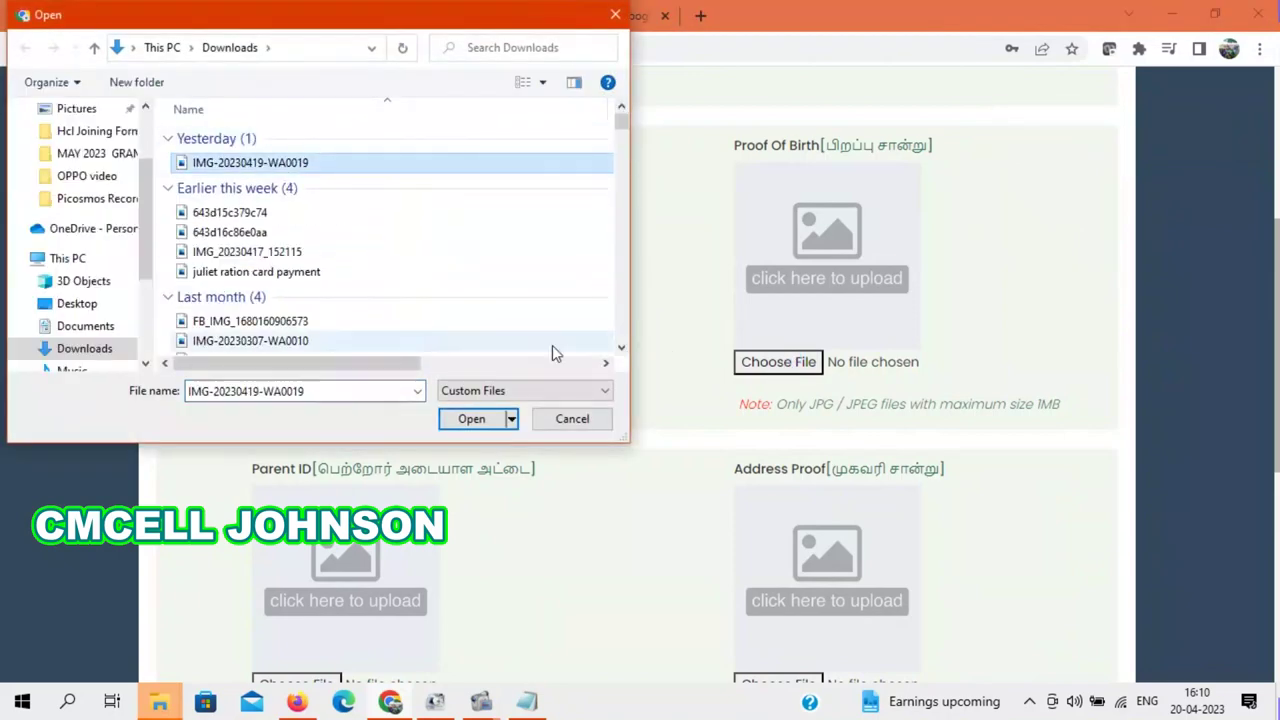
{"action": "left_click", "coordinate": [462, 418]}
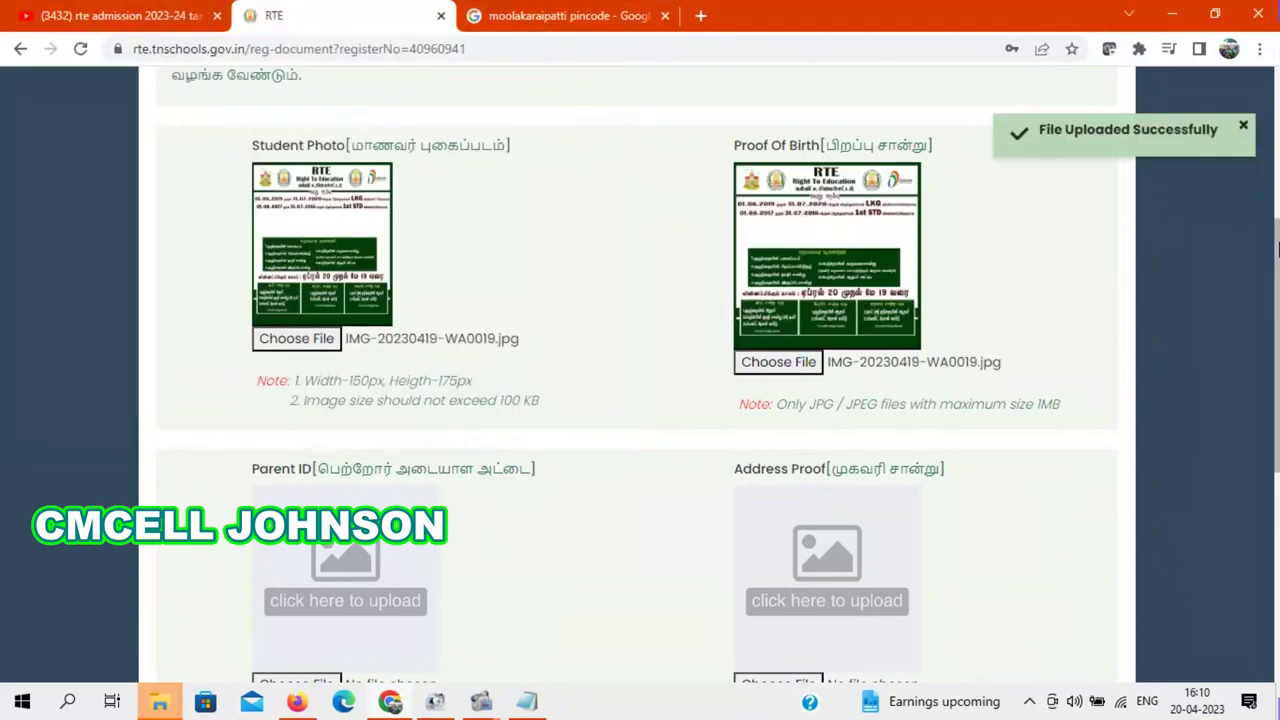
Step: Upload IMG-20230419-WA0019.jpg as the Parent ID and the Address Proof
{"action": "scroll", "coordinate": [445, 493], "scroll_direction": "down", "scroll_amount": 2}
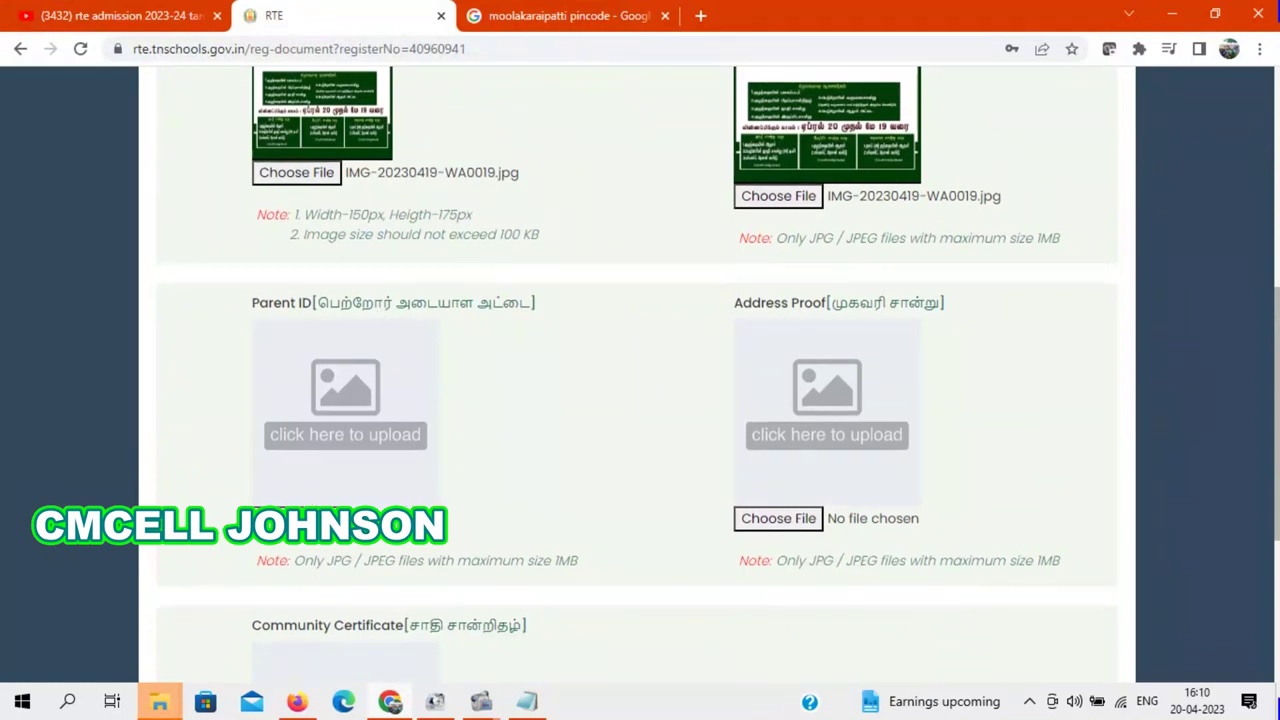
{"action": "left_click", "coordinate": [345, 525]}
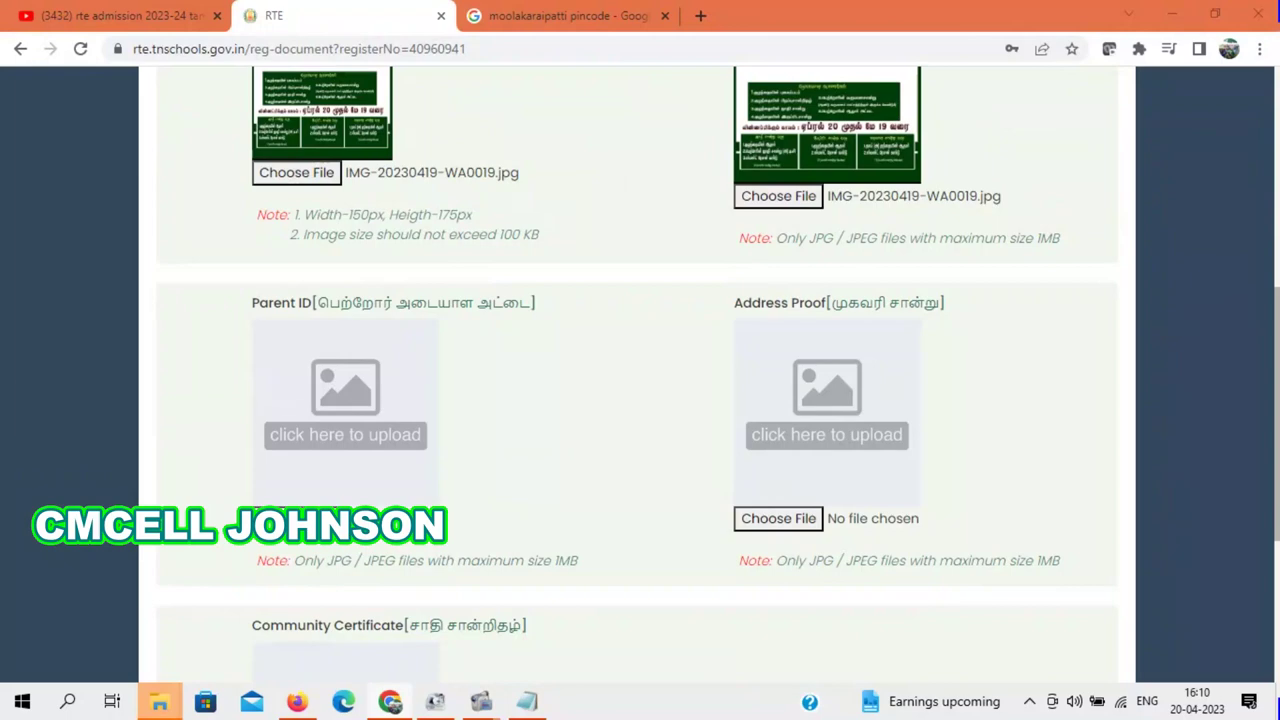
{"action": "left_click", "coordinate": [258, 163]}
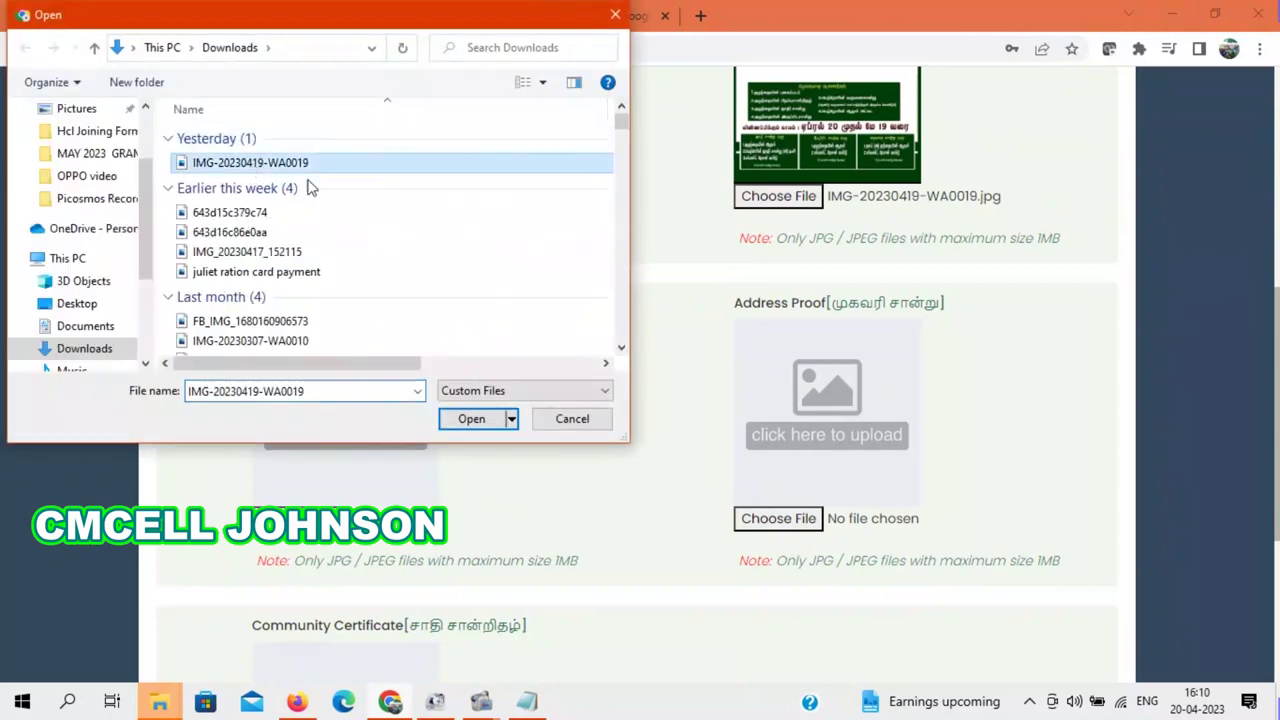
{"action": "left_click", "coordinate": [500, 418]}
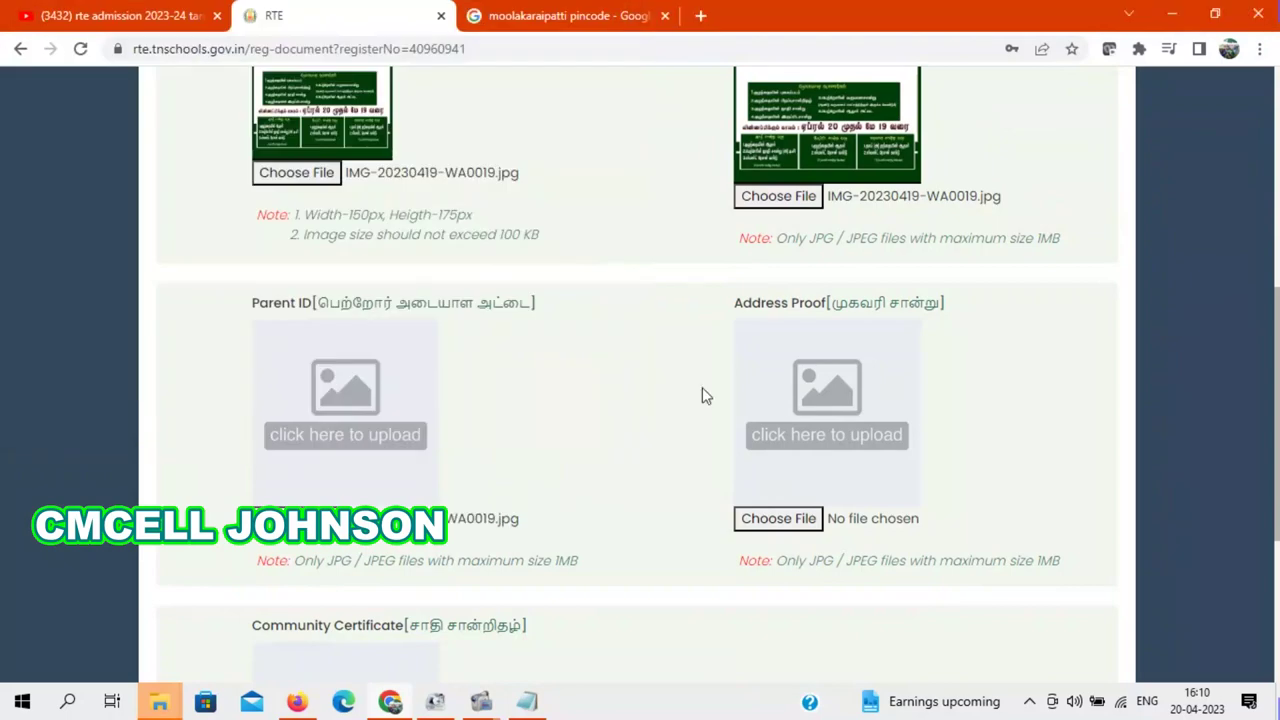
{"action": "left_click", "coordinate": [799, 520]}
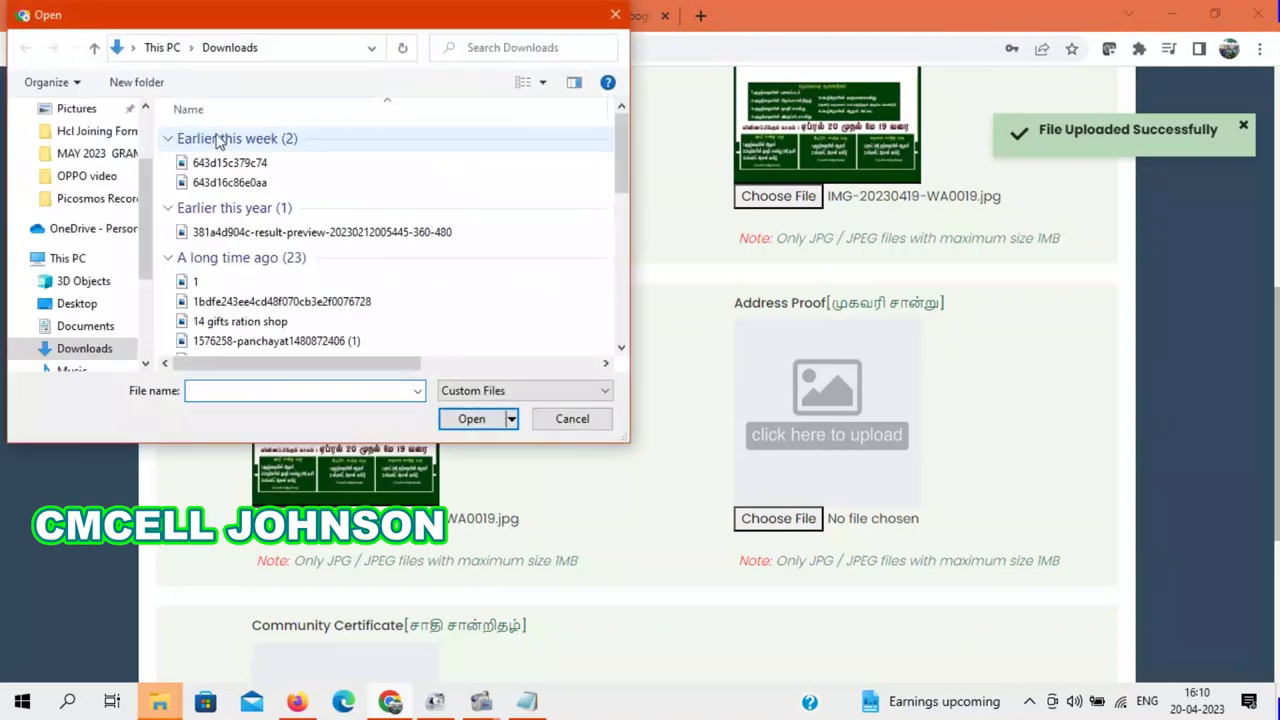
{"action": "left_click", "coordinate": [279, 166]}
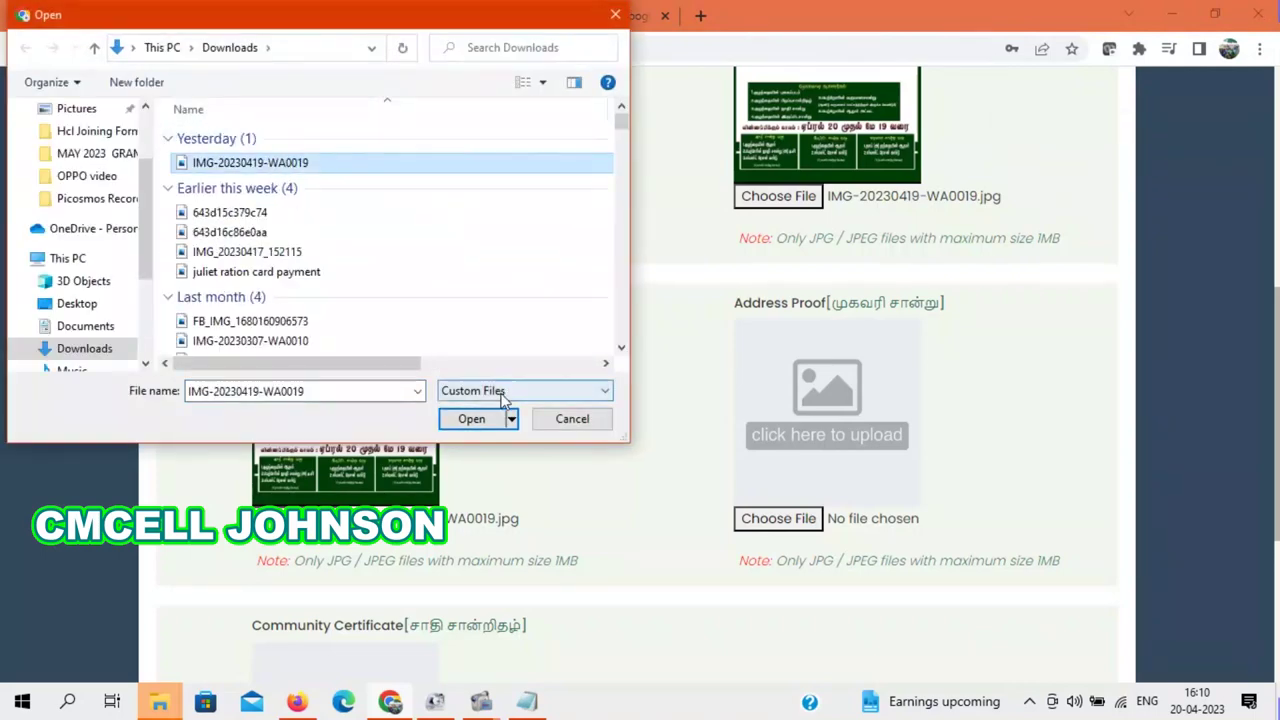
{"action": "left_click", "coordinate": [472, 418]}
Step: Upload IMG-20230419-WA0019.jpg as the Community Certificate
{"action": "scroll", "coordinate": [551, 566], "scroll_direction": "down", "scroll_amount": 2}
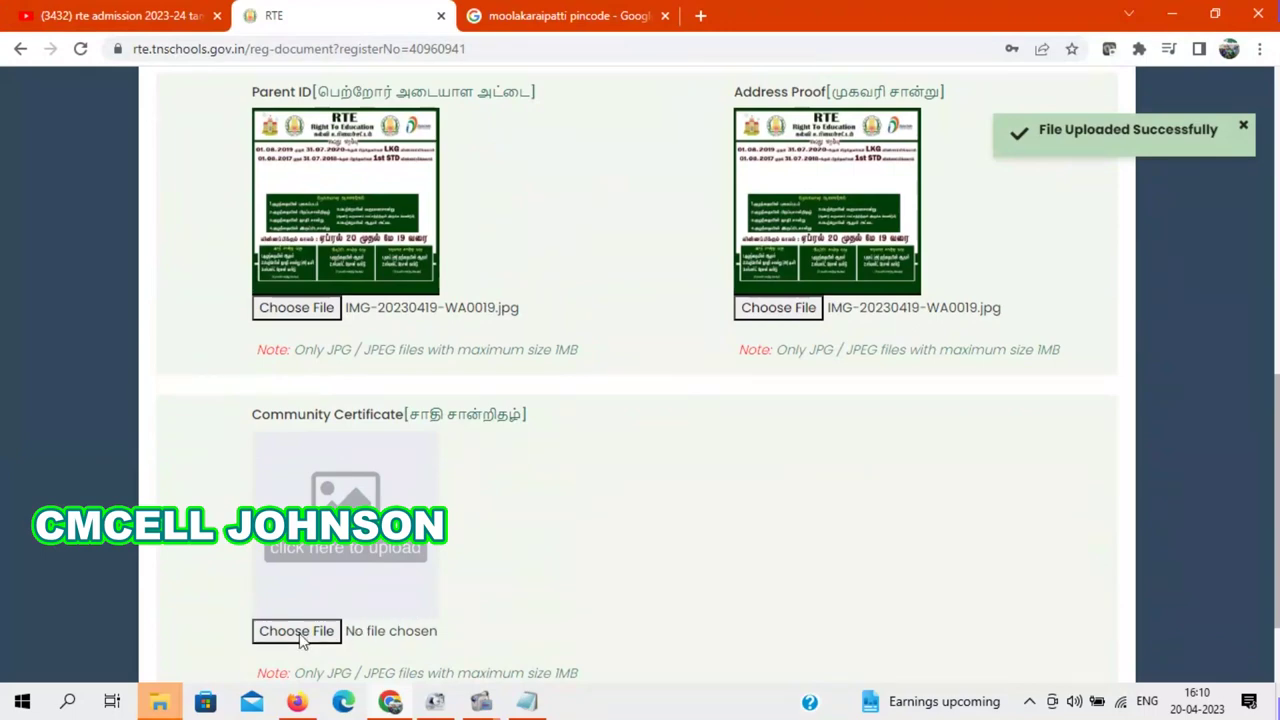
{"action": "left_click", "coordinate": [300, 633]}
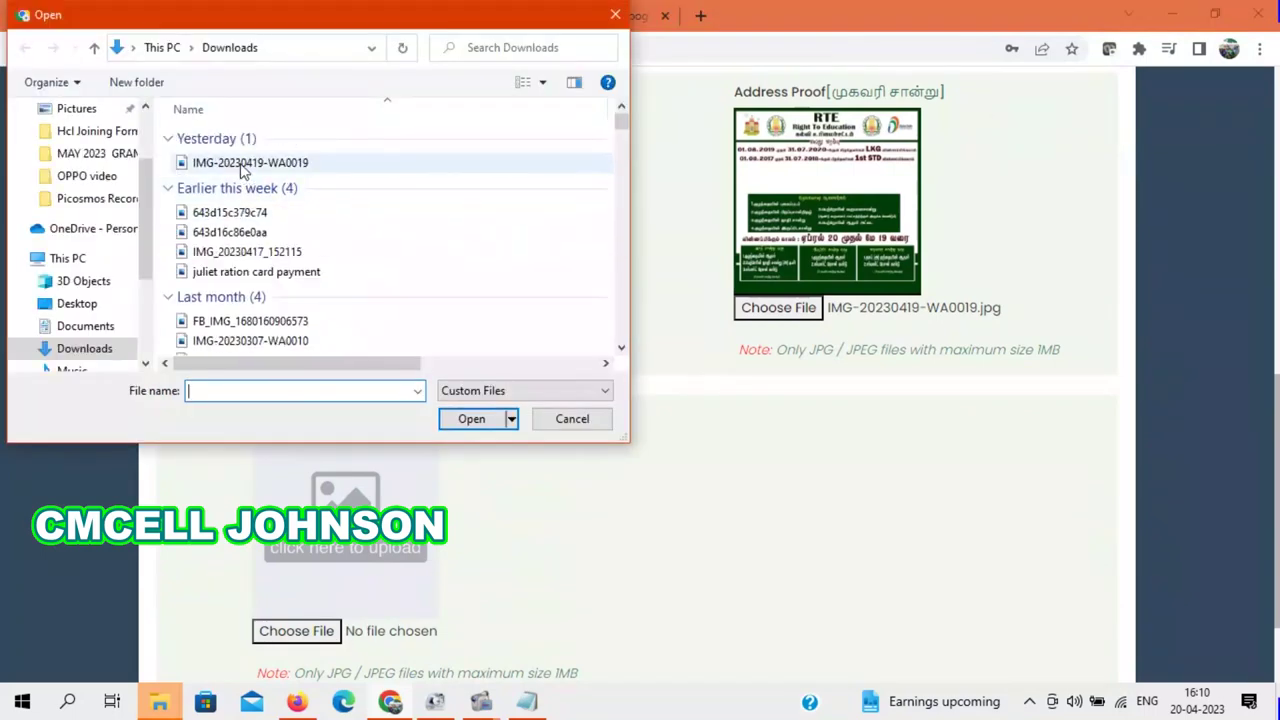
{"action": "left_click", "coordinate": [245, 166]}
{"action": "left_click", "coordinate": [472, 419]}
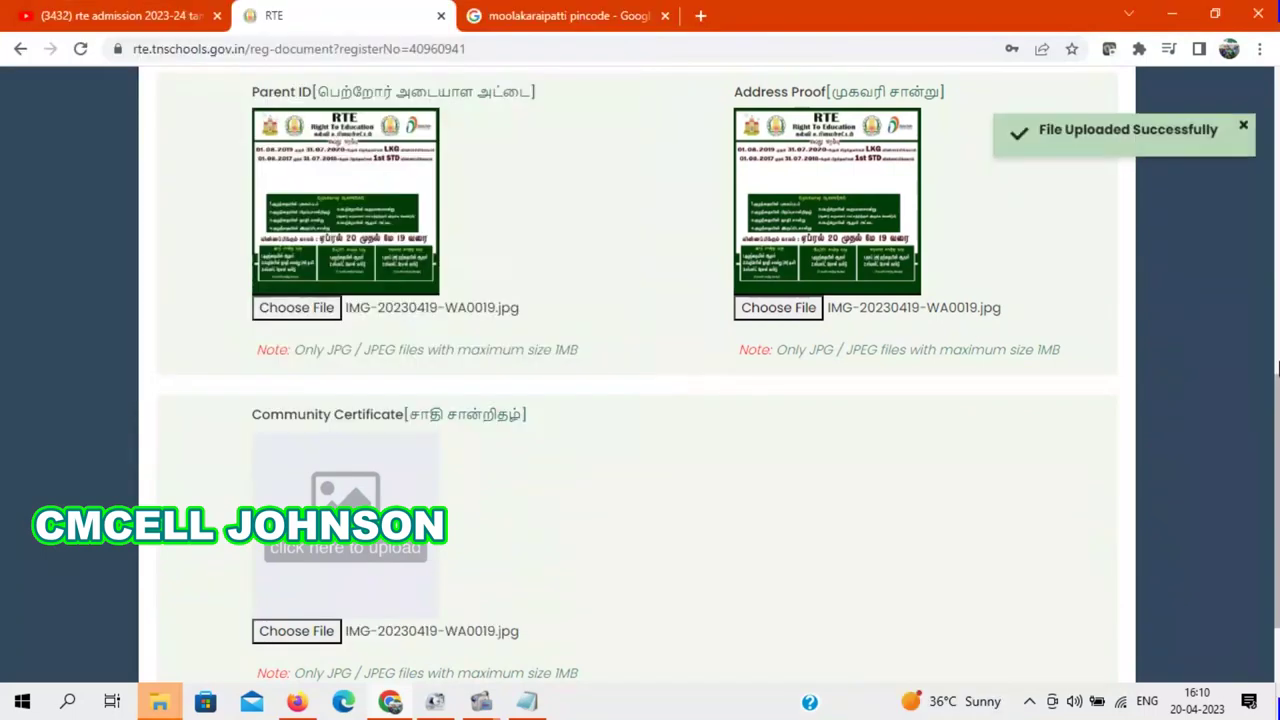
{"action": "scroll", "coordinate": [1278, 537], "scroll_direction": "down", "scroll_amount": 1}
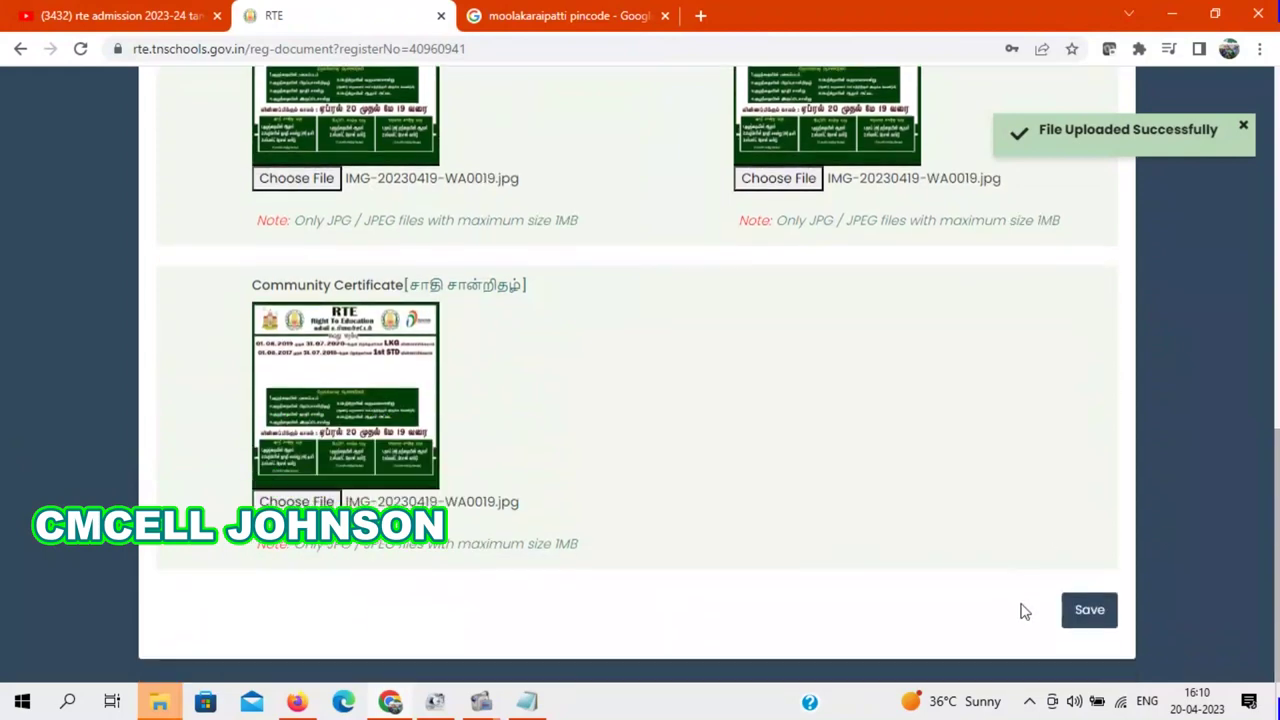
Step: Save the documents to reach 5. Select Schools, then return to 3. Address Details
{"action": "left_click", "coordinate": [1100, 616]}
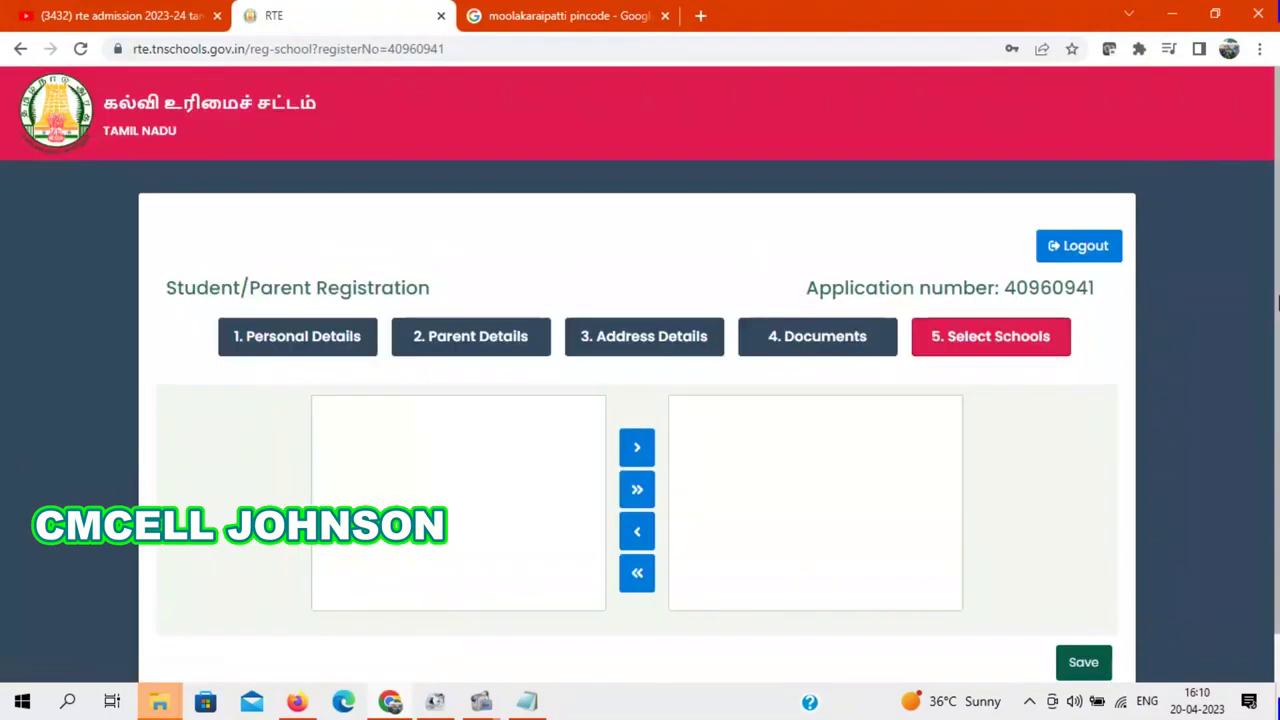
{"action": "scroll", "coordinate": [1277, 342], "scroll_direction": "down", "scroll_amount": 1}
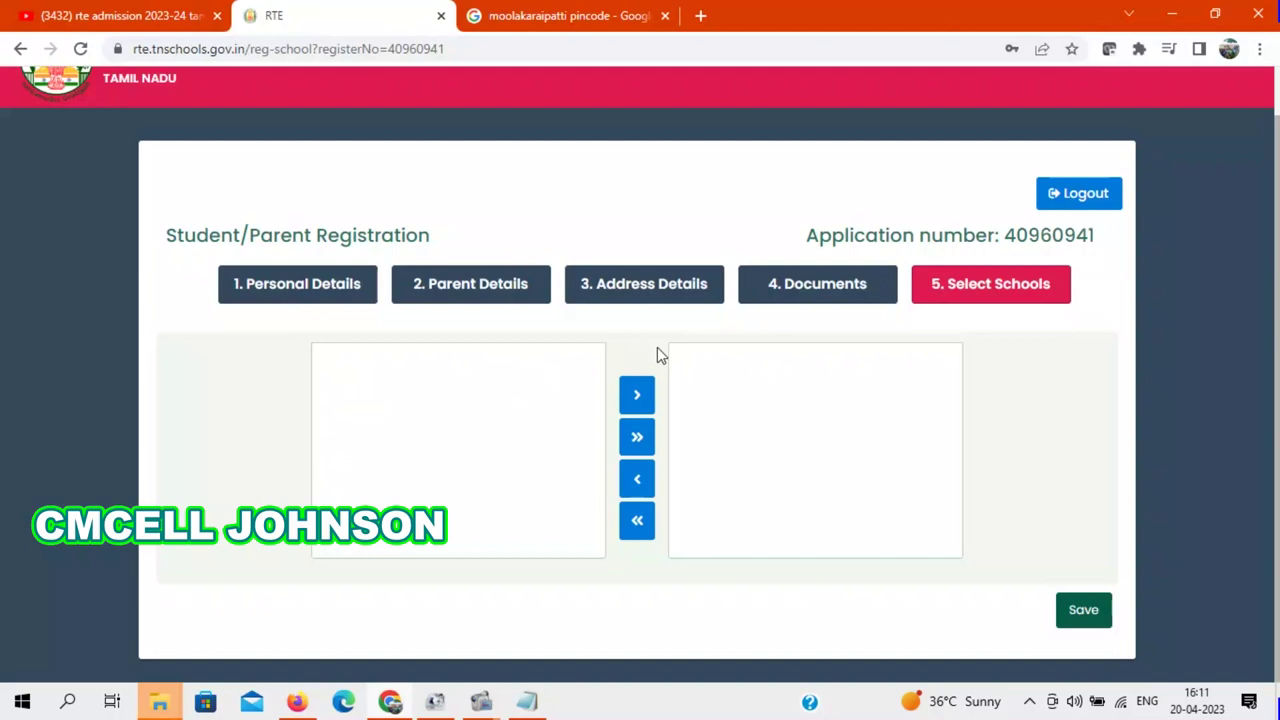
{"action": "left_click", "coordinate": [660, 286]}
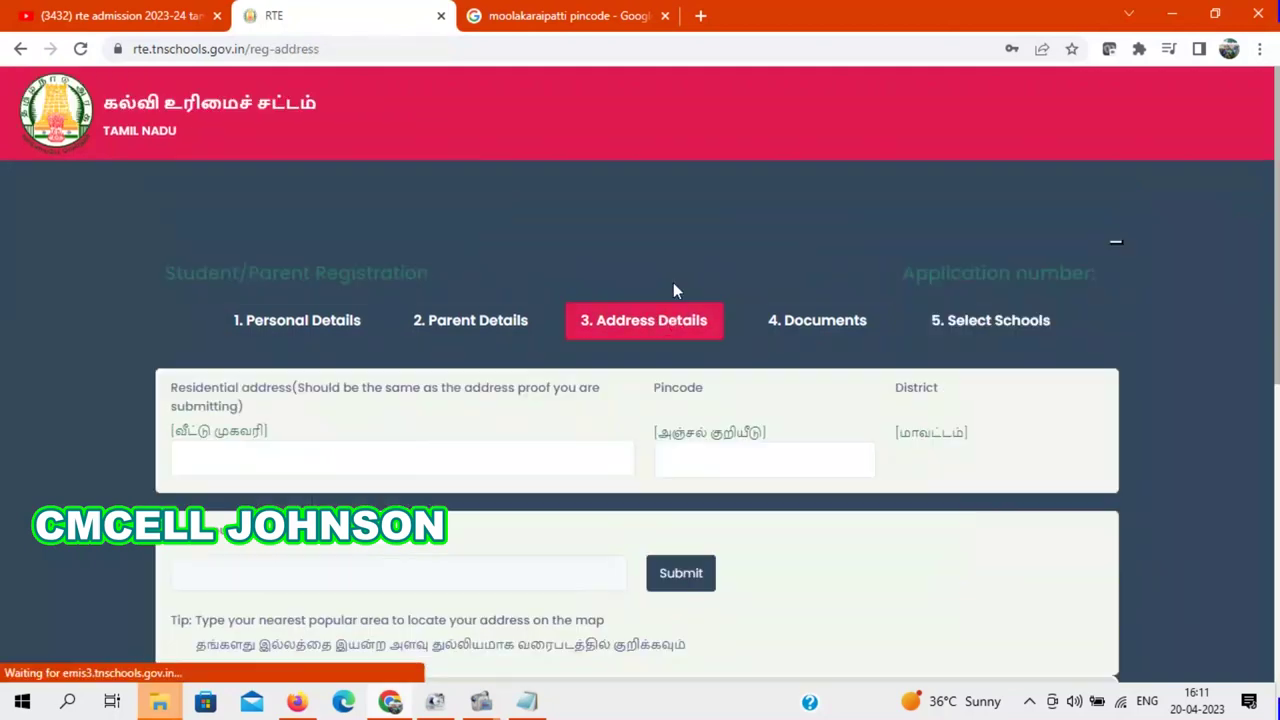
Step: Change the Pincode from 627354 to 627657
{"action": "left_click_drag", "start_coordinate": [1277, 293], "coordinate": [1278, 397]}
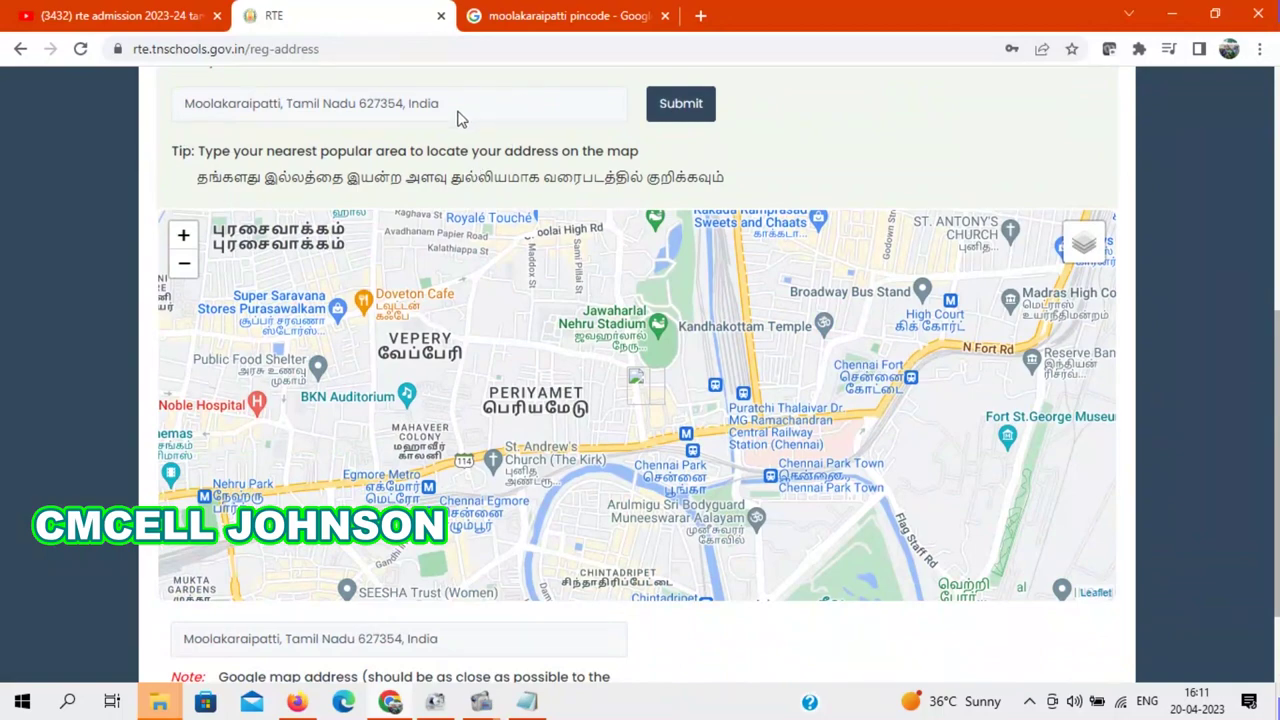
{"action": "left_click", "coordinate": [1277, 163]}
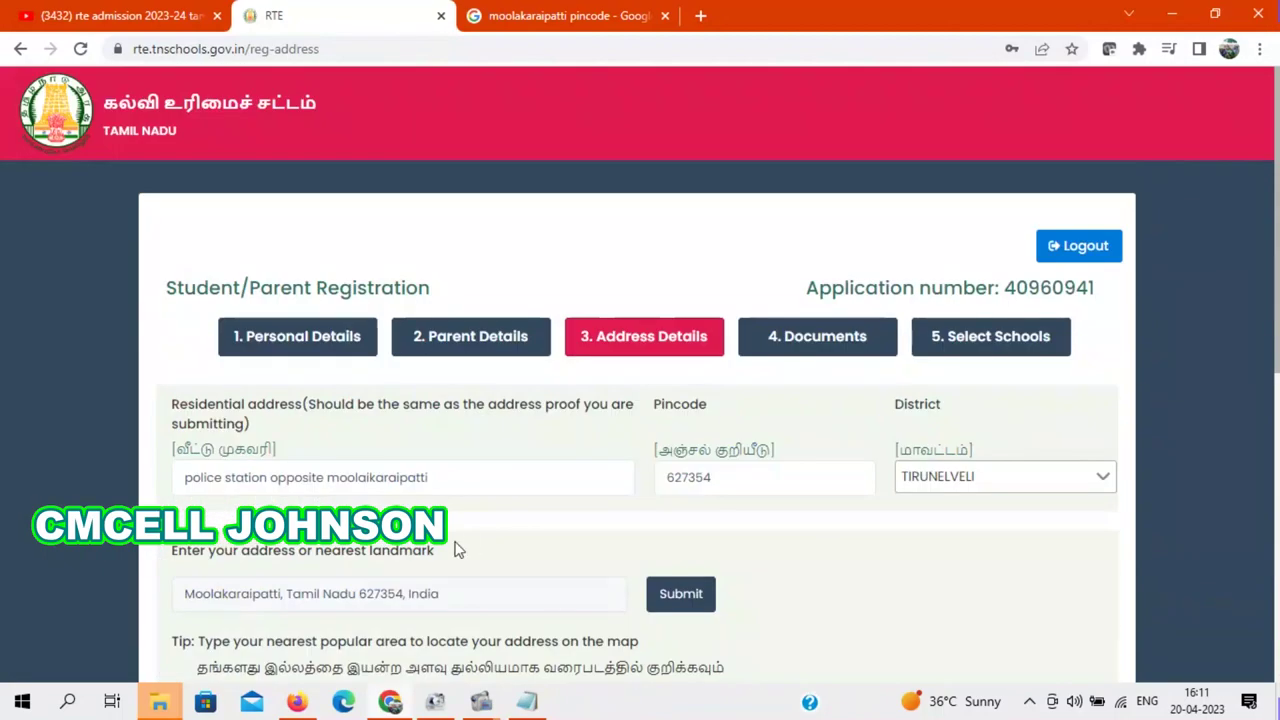
{"action": "left_click", "coordinate": [450, 485]}
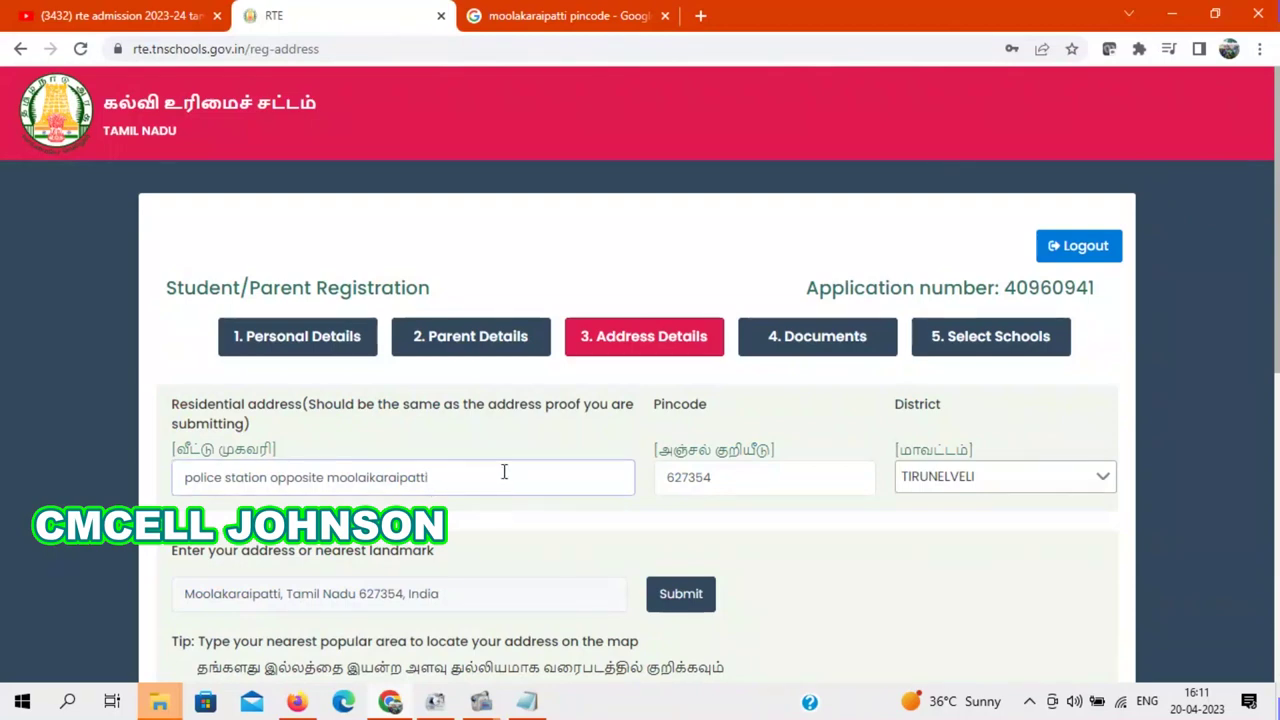
{"action": "scroll", "coordinate": [430, 480], "scroll_direction": "down", "scroll_amount": 1}
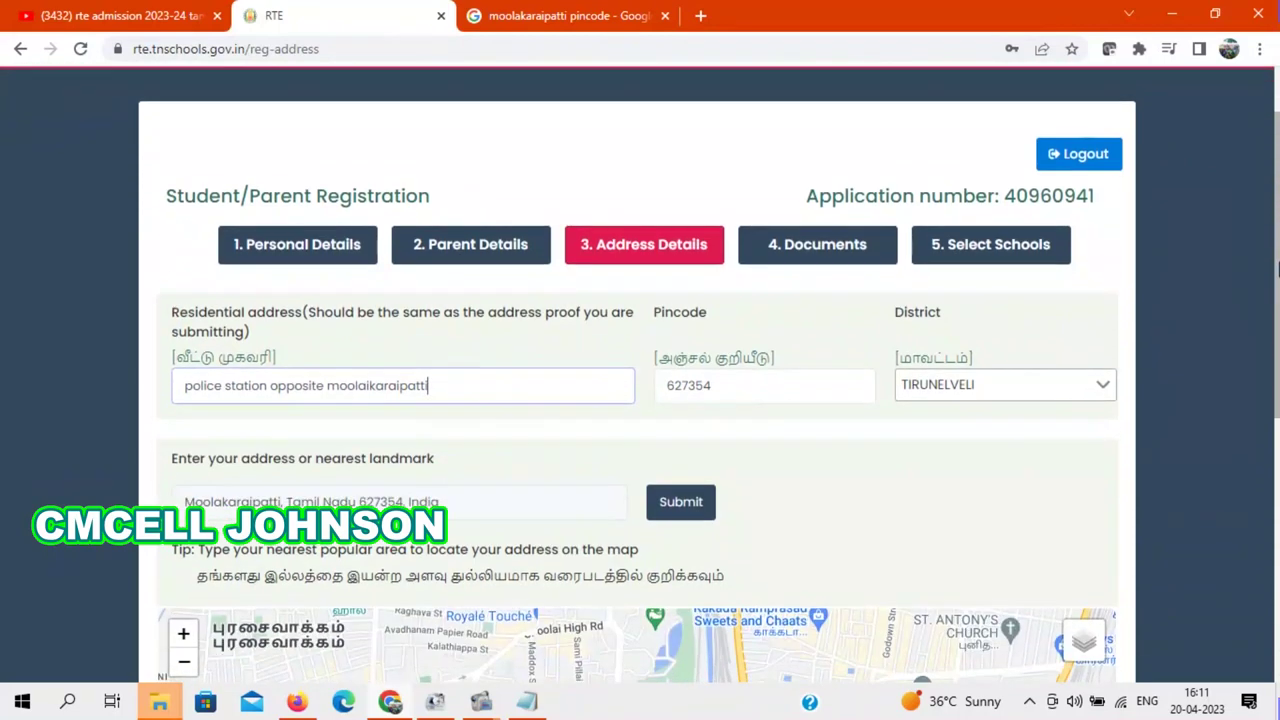
{"action": "left_click", "coordinate": [727, 388]}
{"action": "left_click_drag", "start_coordinate": [727, 388], "coordinate": [650, 395]}
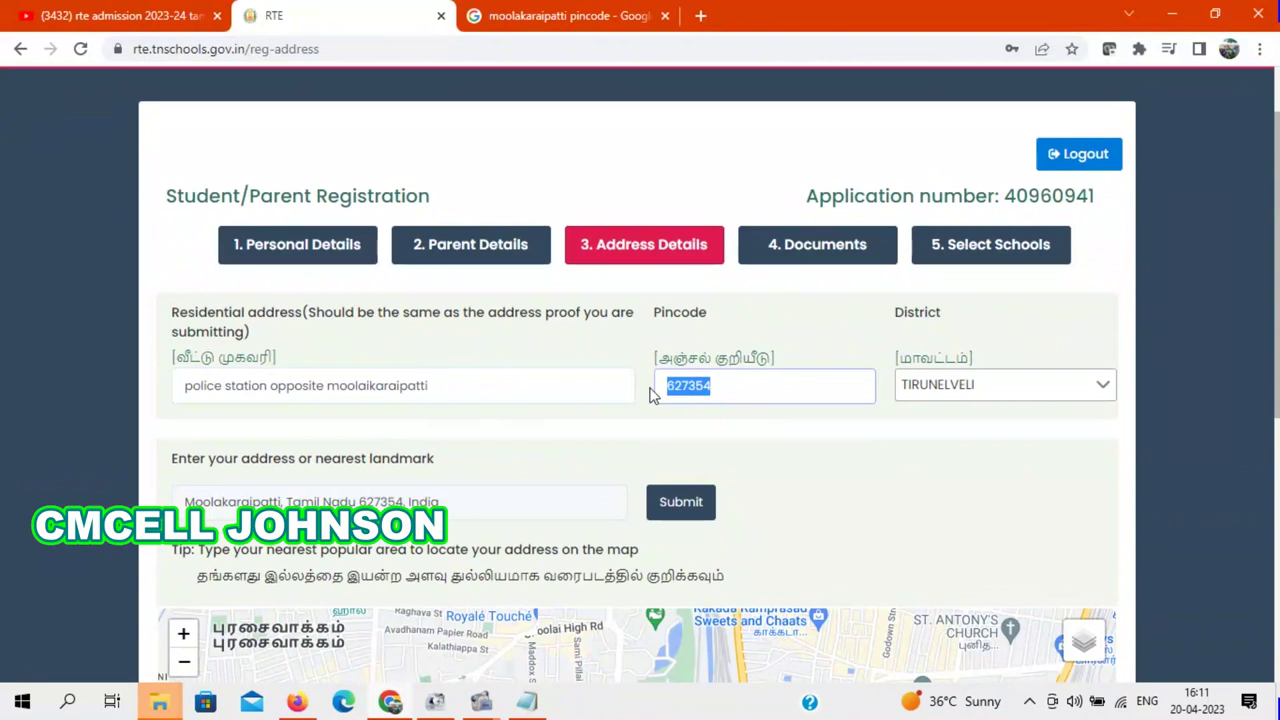
{"action": "key", "text": "BackSpace"}
{"action": "type", "text": "627657"}
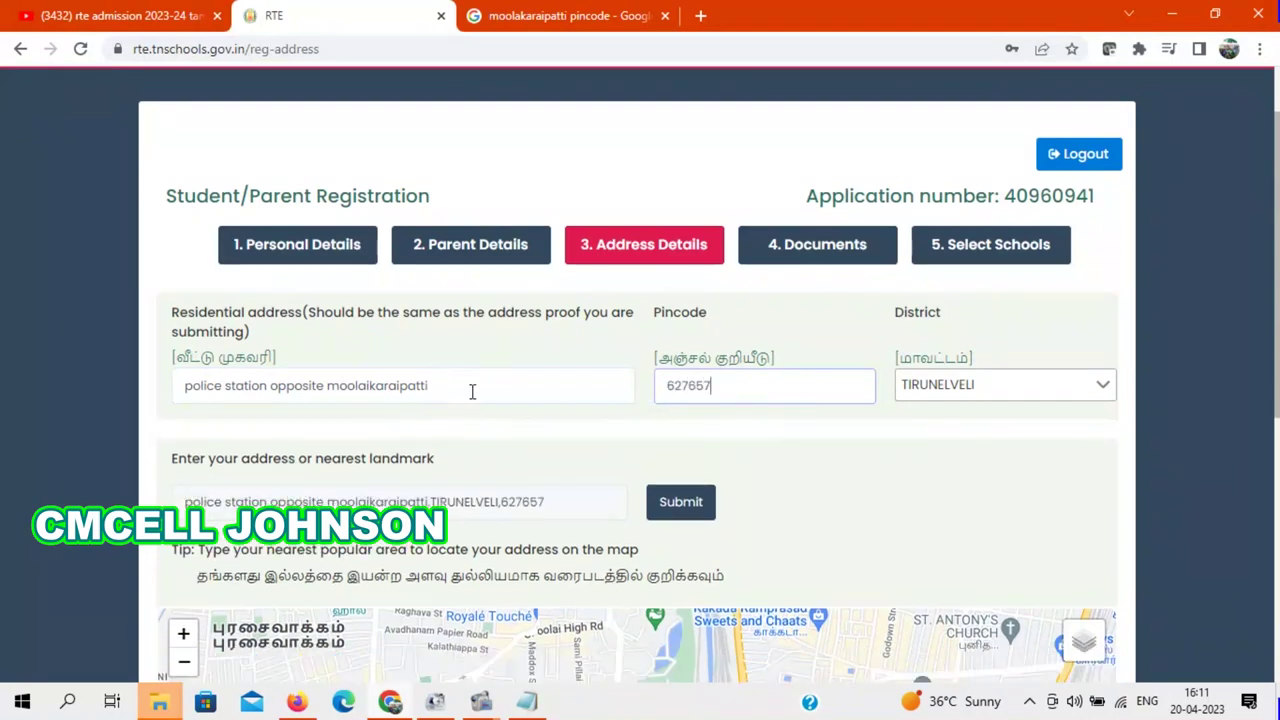
Step: Clear the Residential address field and type new address text
{"action": "left_click_drag", "start_coordinate": [448, 381], "coordinate": [92, 407]}
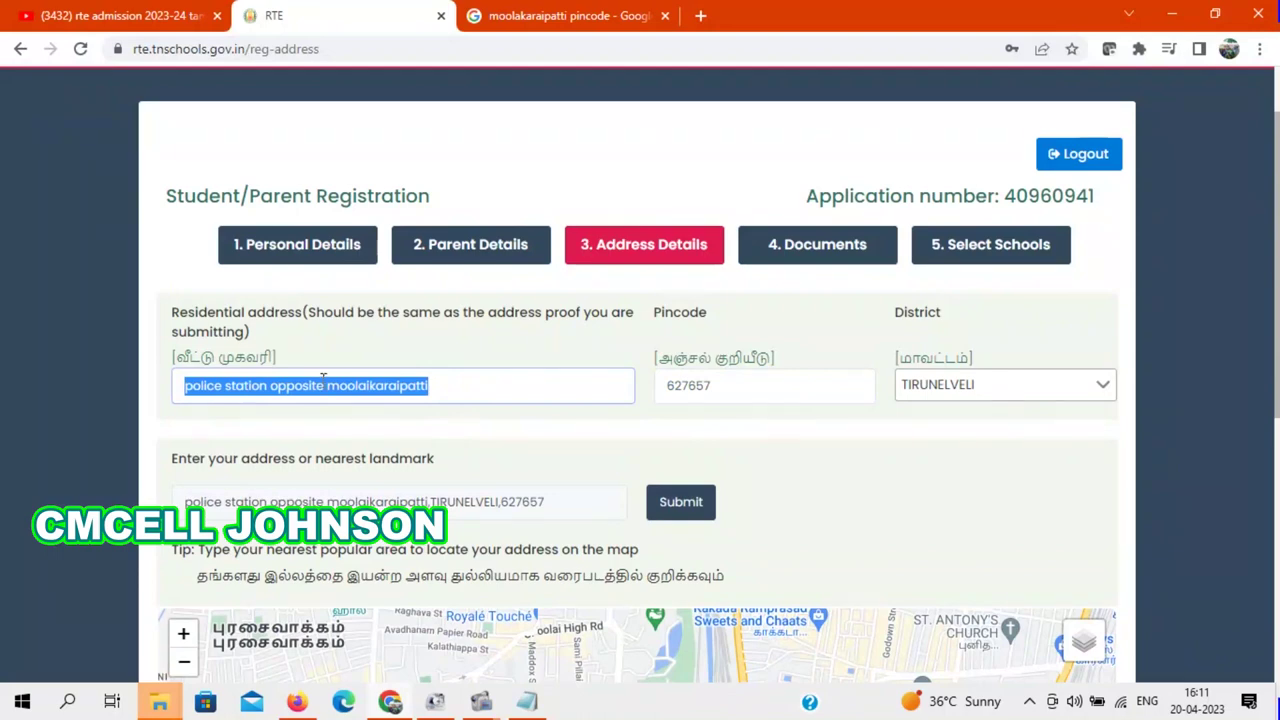
{"action": "key", "text": "BackSpace"}
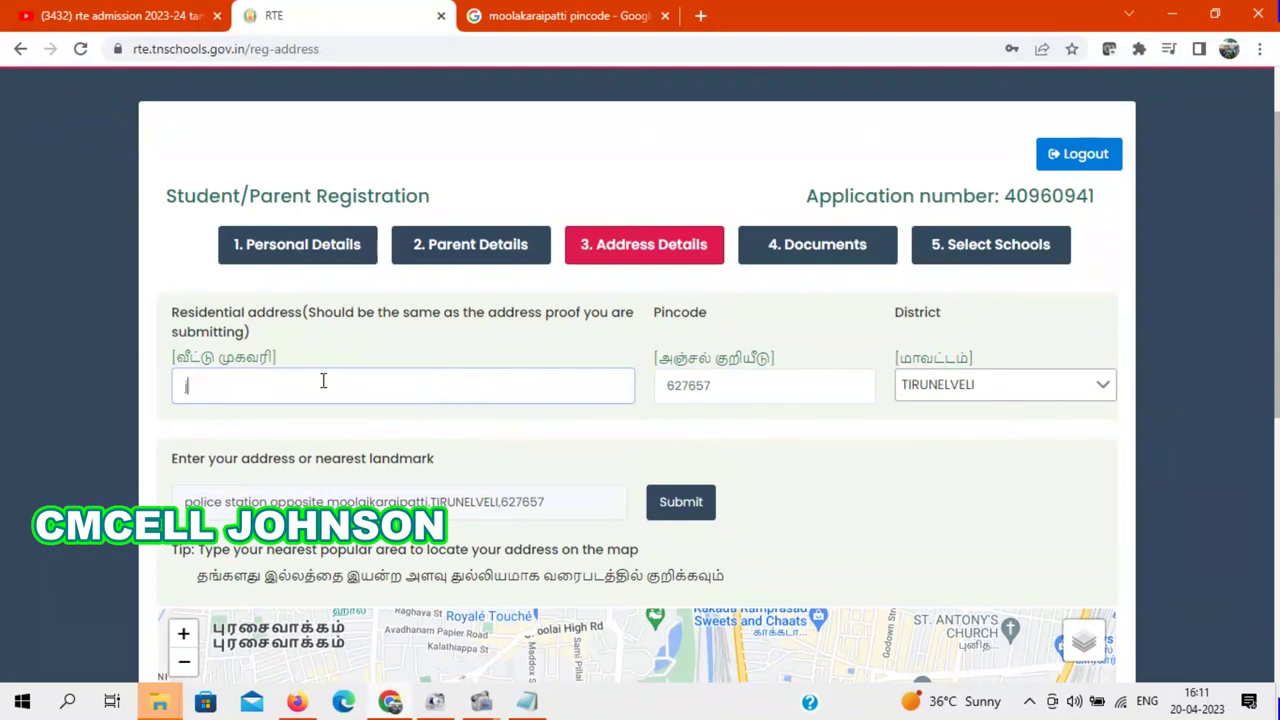
{"action": "type", "text": "jaya"}
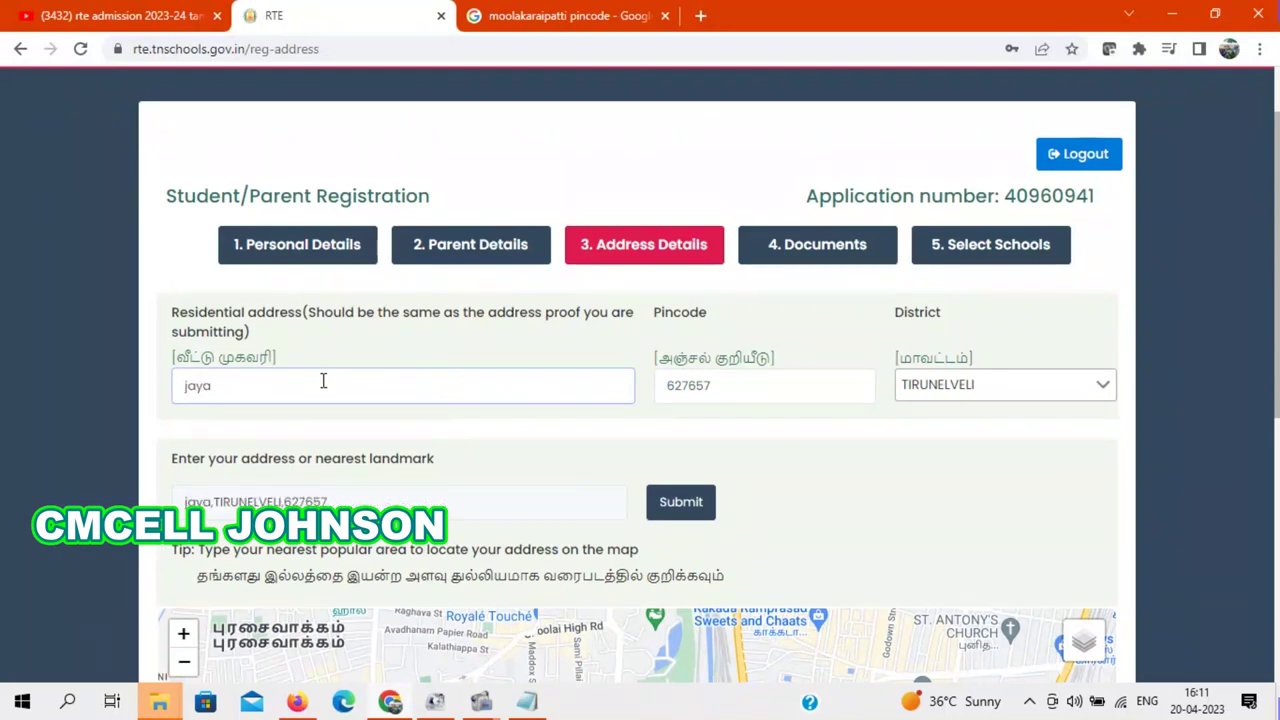
{"action": "type", "text": "ra"}
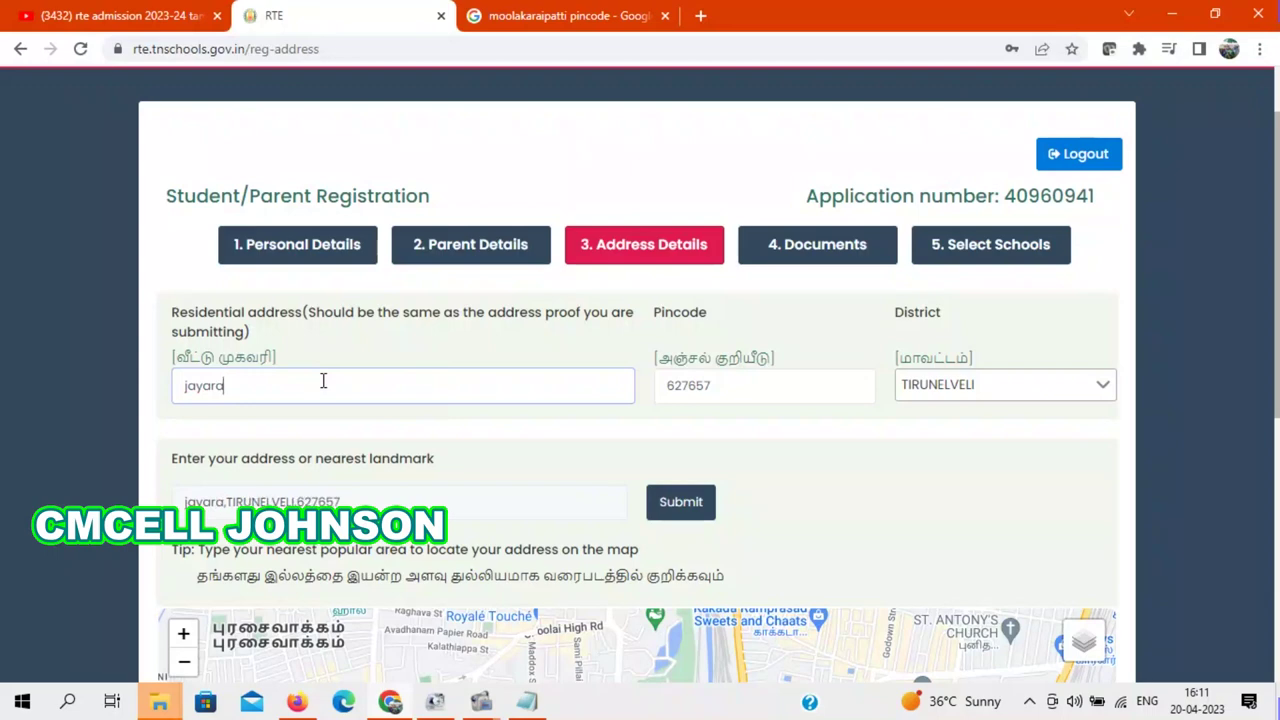
{"action": "type", "text": "jesh"}
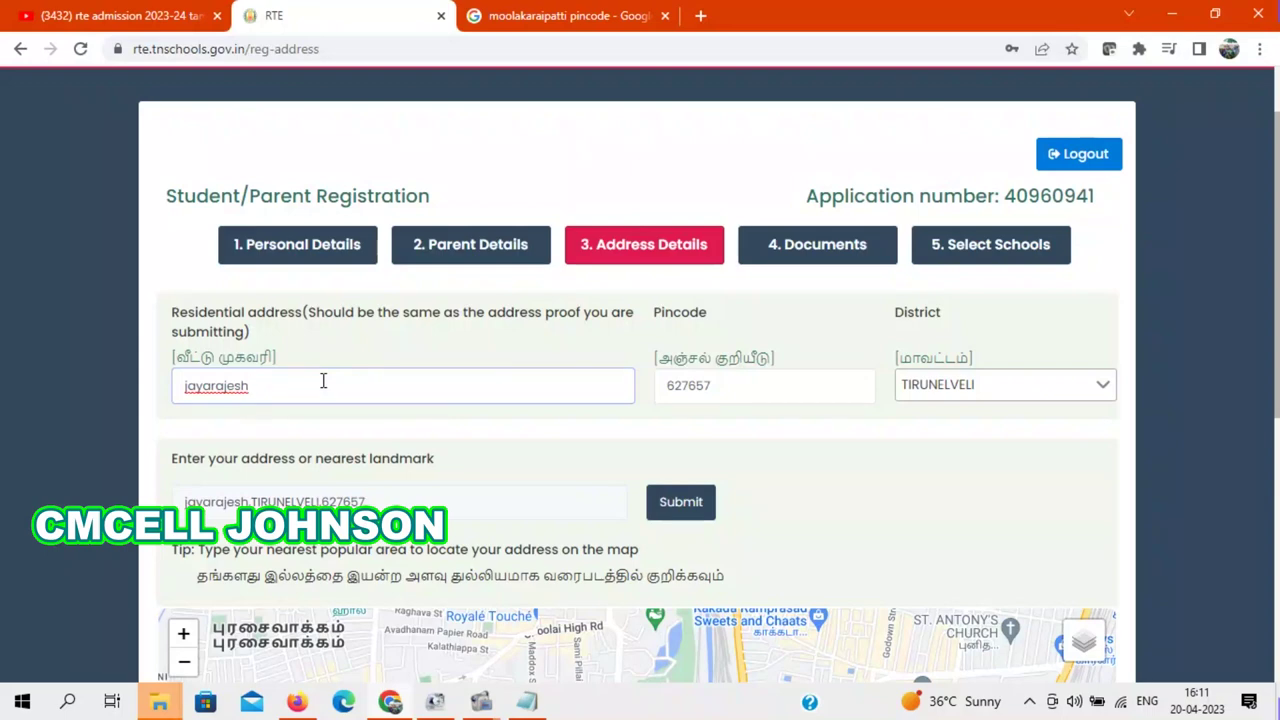
Step: Locate the entered address, Moolakaraipatti, Tamil Nadu 627354, on the map
{"action": "left_click", "coordinate": [481, 701]}
{"action": "left_click", "coordinate": [393, 596]}
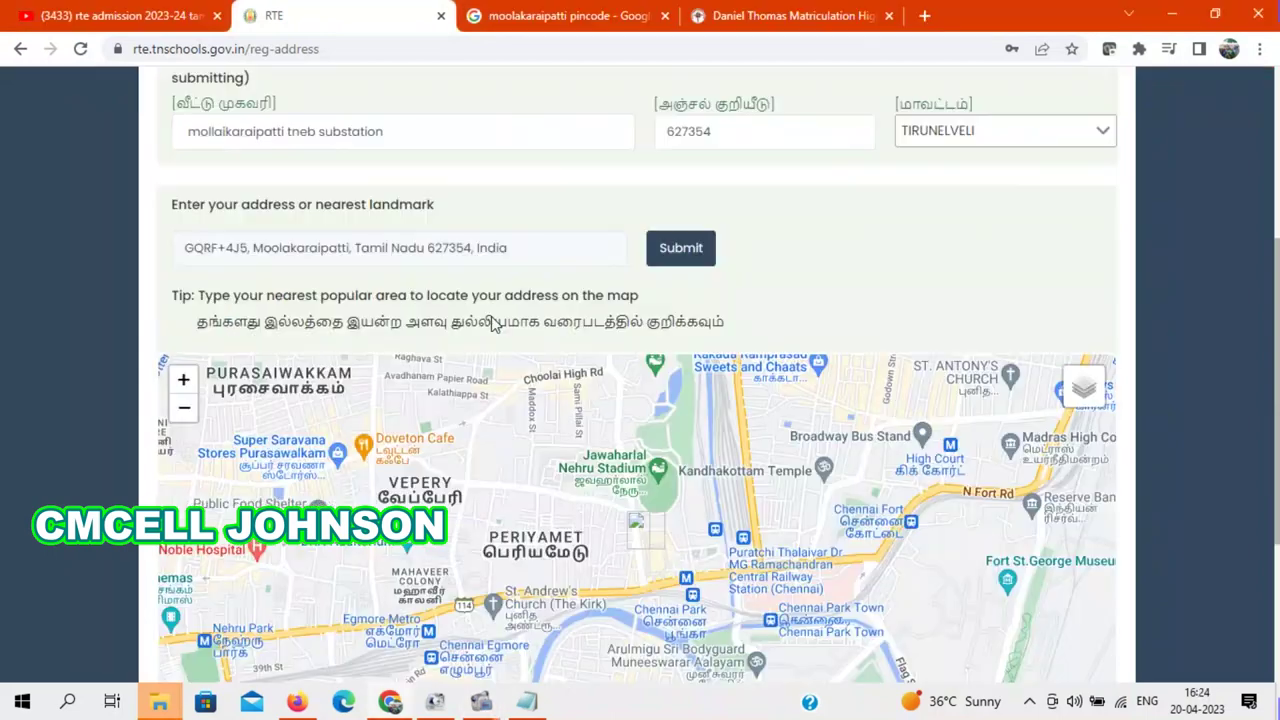
{"action": "scroll", "coordinate": [1278, 283], "scroll_direction": "up", "scroll_amount": 2}
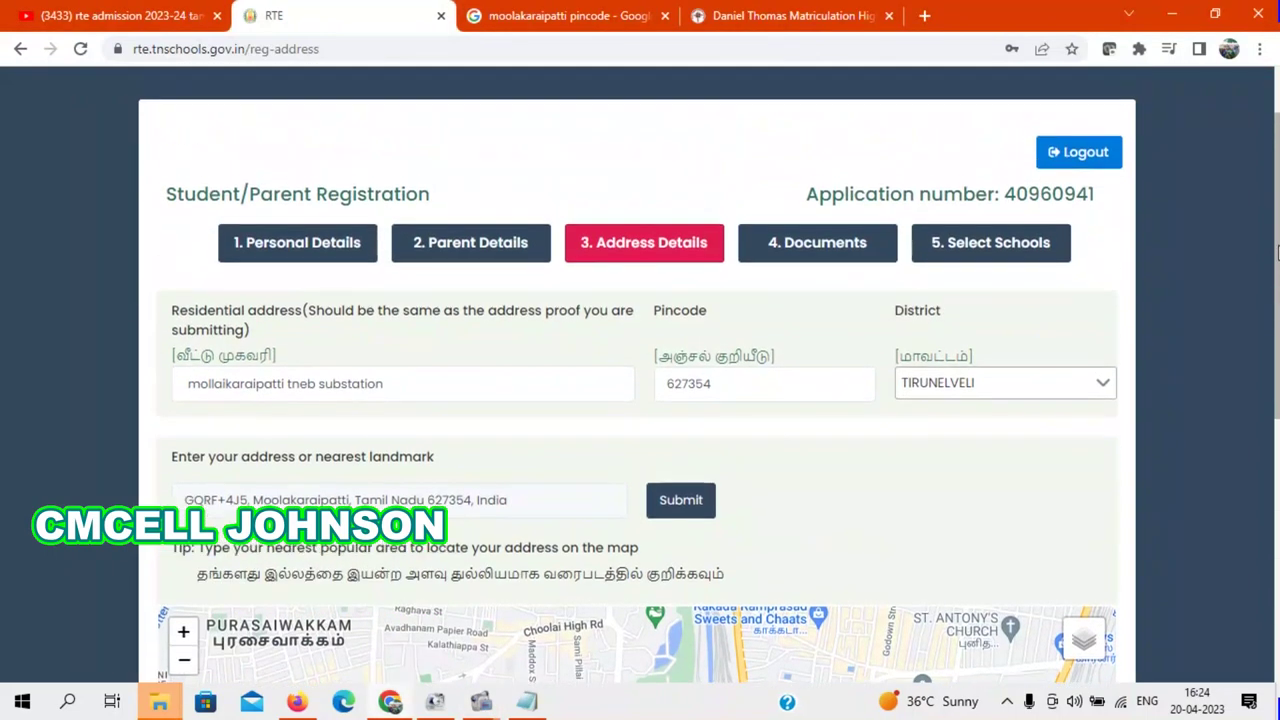
{"action": "scroll", "coordinate": [1276, 300], "scroll_direction": "down", "scroll_amount": 1}
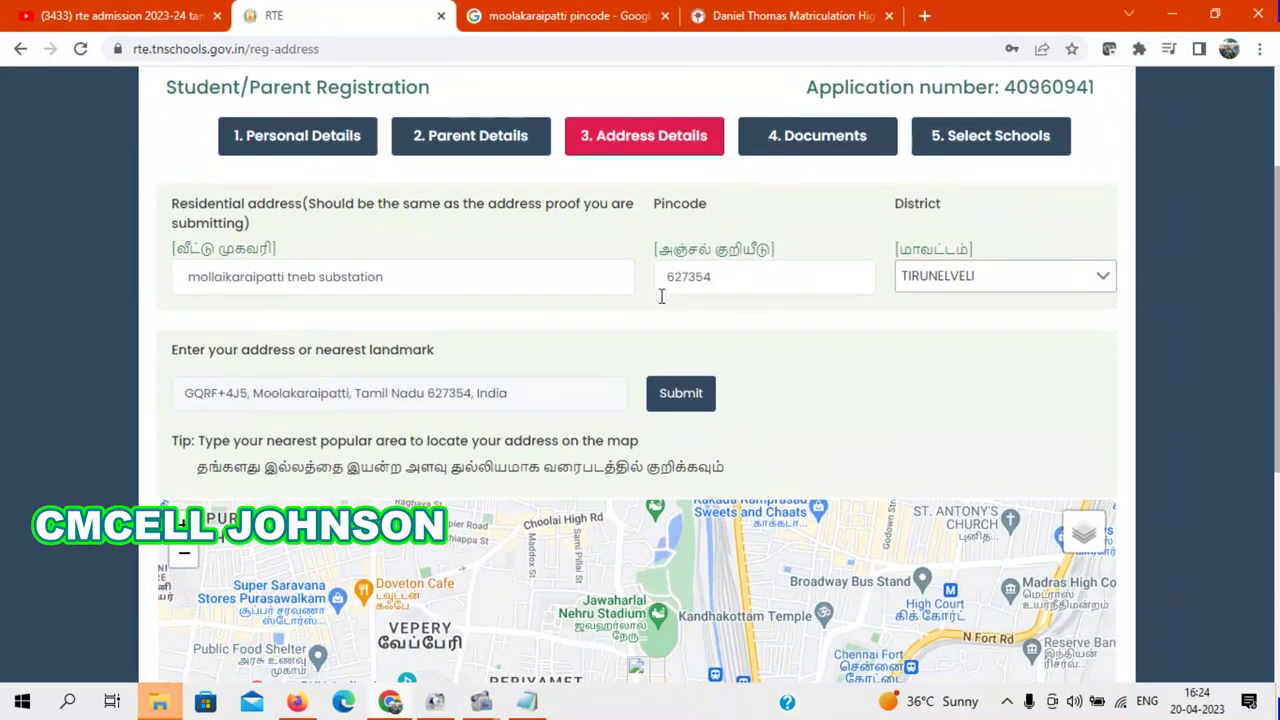
{"action": "left_click", "coordinate": [683, 393]}
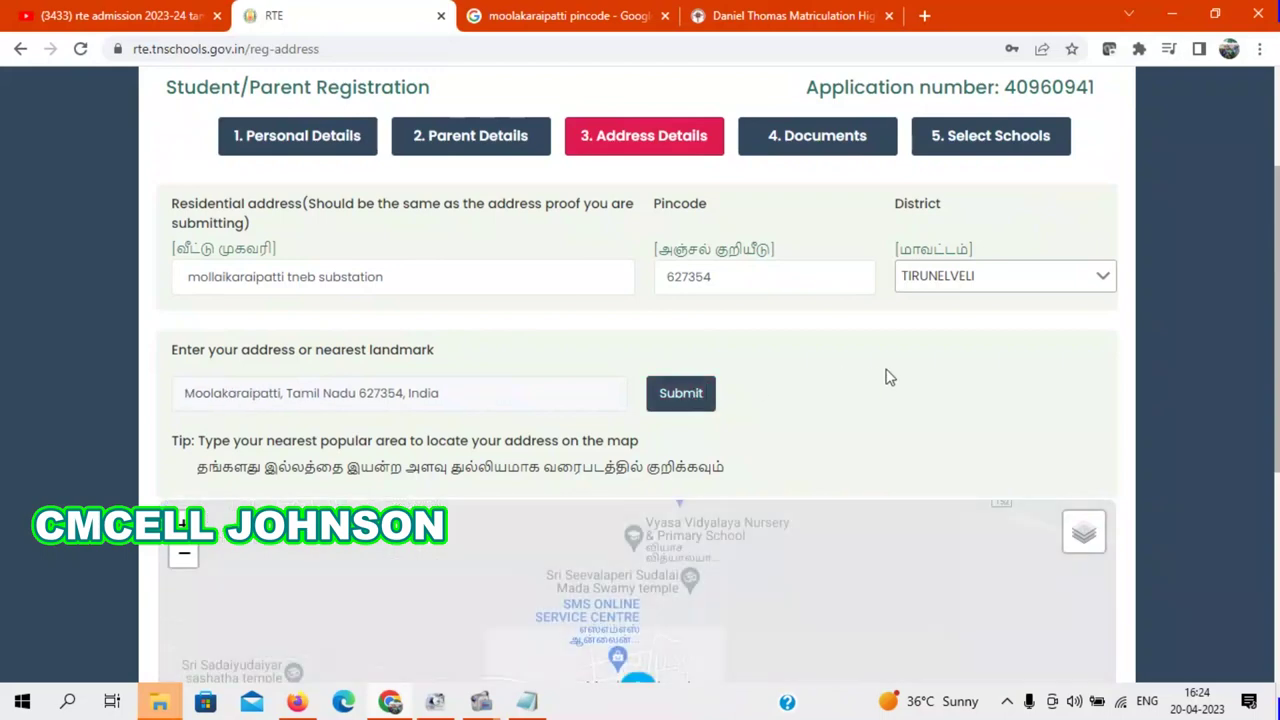
{"action": "scroll", "coordinate": [1278, 470], "scroll_direction": "down", "scroll_amount": 4}
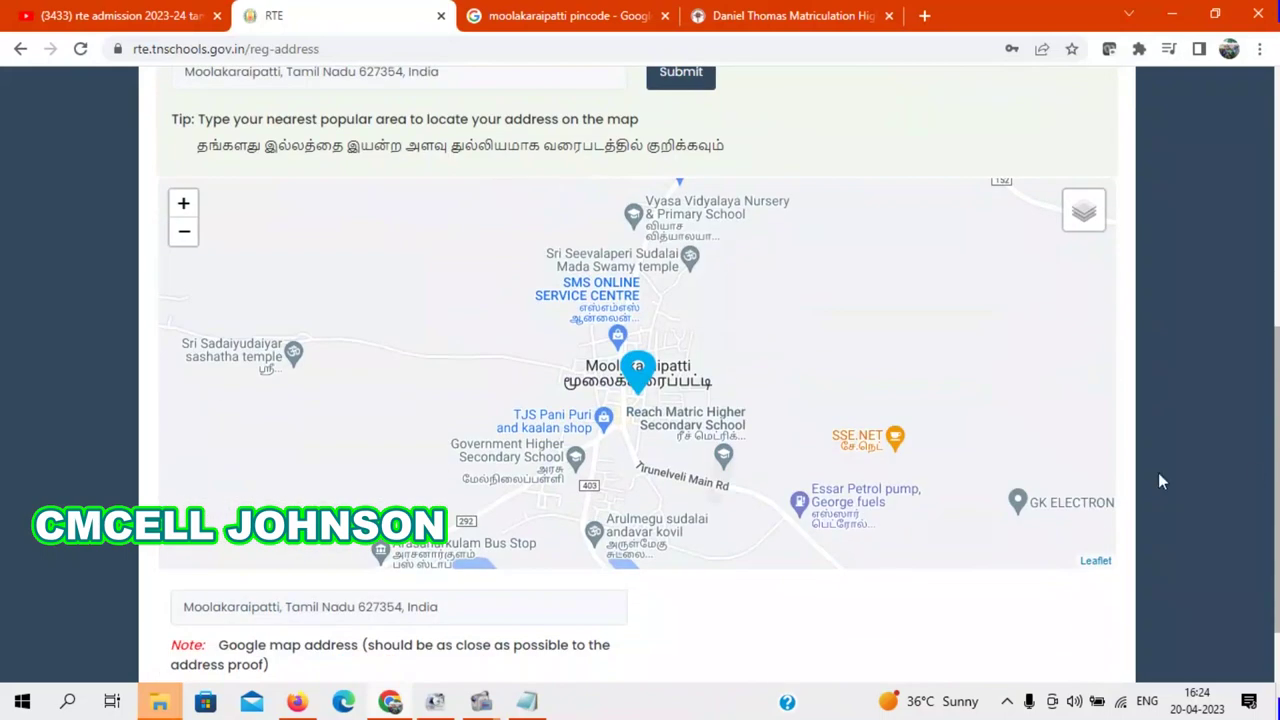
Step: Zoom the map in two levels and pan it to centre the marker
{"action": "left_click", "coordinate": [184, 205]}
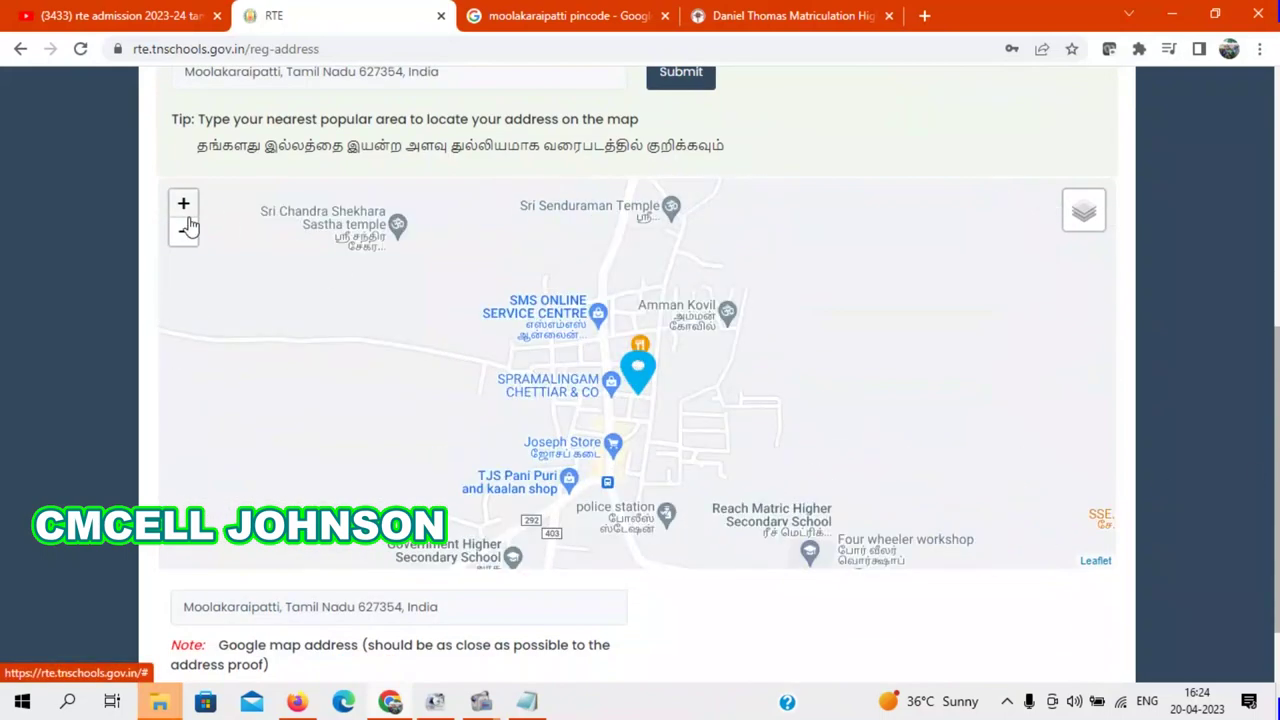
{"action": "left_click", "coordinate": [183, 205]}
{"action": "mouse_move", "coordinate": [726, 428]}
{"action": "left_mouse_down"}
{"action": "mouse_move", "coordinate": [640, 409]}
{"action": "mouse_move", "coordinate": [626, 302]}
{"action": "mouse_move", "coordinate": [593, 240]}
{"action": "left_mouse_up"}
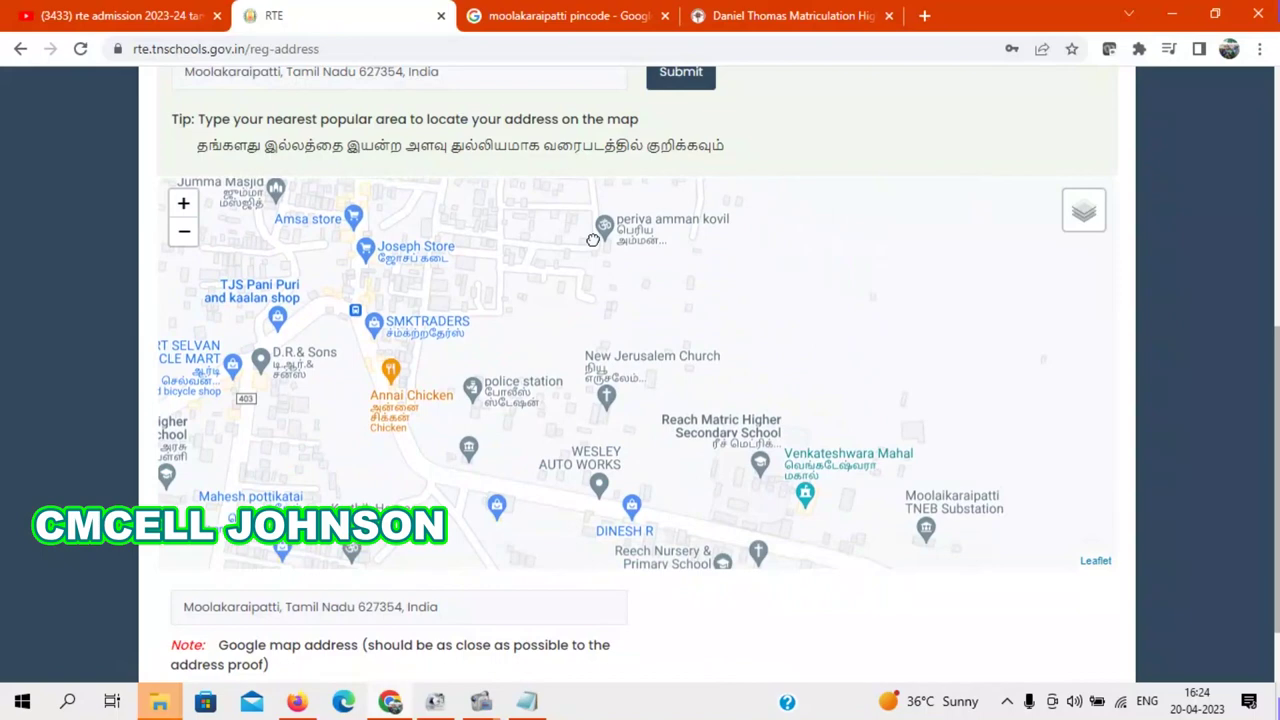
{"action": "mouse_move", "coordinate": [627, 344]}
{"action": "left_mouse_down"}
{"action": "mouse_move", "coordinate": [705, 460]}
{"action": "mouse_move", "coordinate": [662, 416]}
{"action": "left_mouse_up"}
{"action": "left_click_drag", "start_coordinate": [554, 280], "coordinate": [583, 344]}
{"action": "mouse_move", "coordinate": [457, 192]}
{"action": "left_mouse_down"}
{"action": "mouse_move", "coordinate": [507, 281]}
{"action": "mouse_move", "coordinate": [478, 272]}
{"action": "mouse_move", "coordinate": [581, 438]}
{"action": "mouse_move", "coordinate": [531, 329]}
{"action": "left_mouse_up"}
Step: Go to the 4. Documents step of the application
{"action": "mouse_move", "coordinate": [1093, 226]}
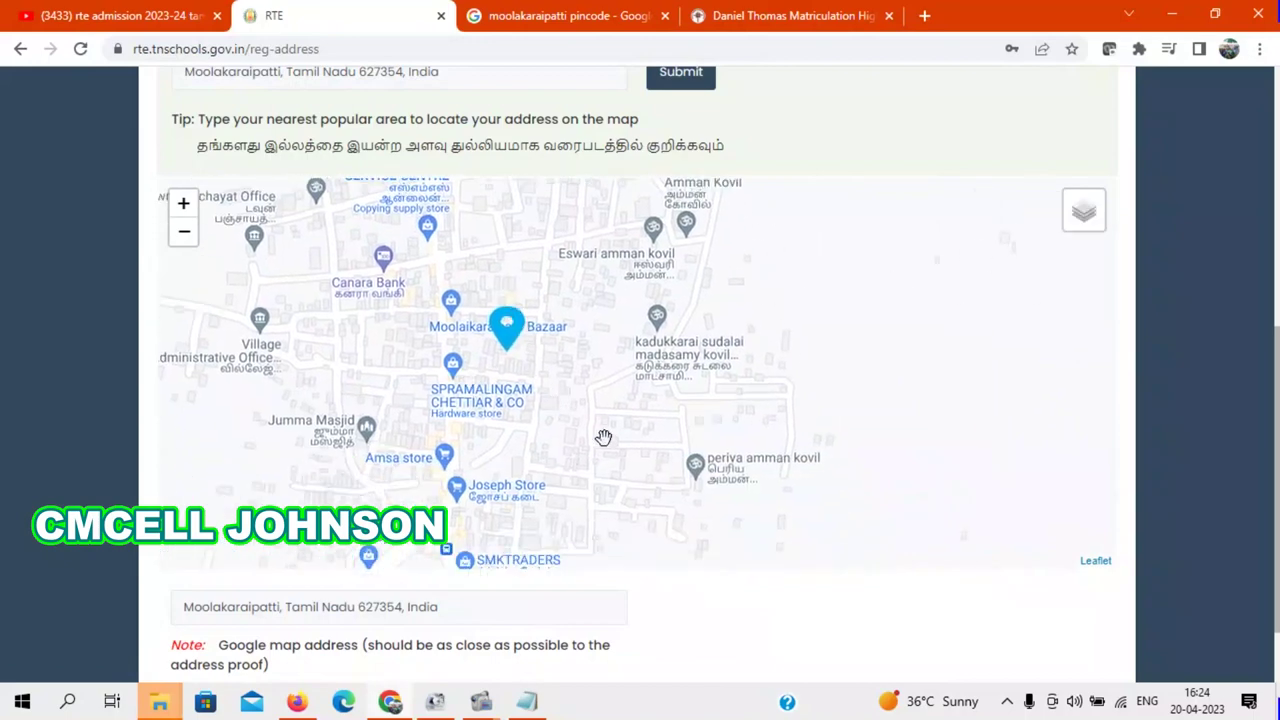
{"action": "left_click_drag", "start_coordinate": [1274, 326], "coordinate": [1276, 200]}
{"action": "left_click", "coordinate": [825, 281]}
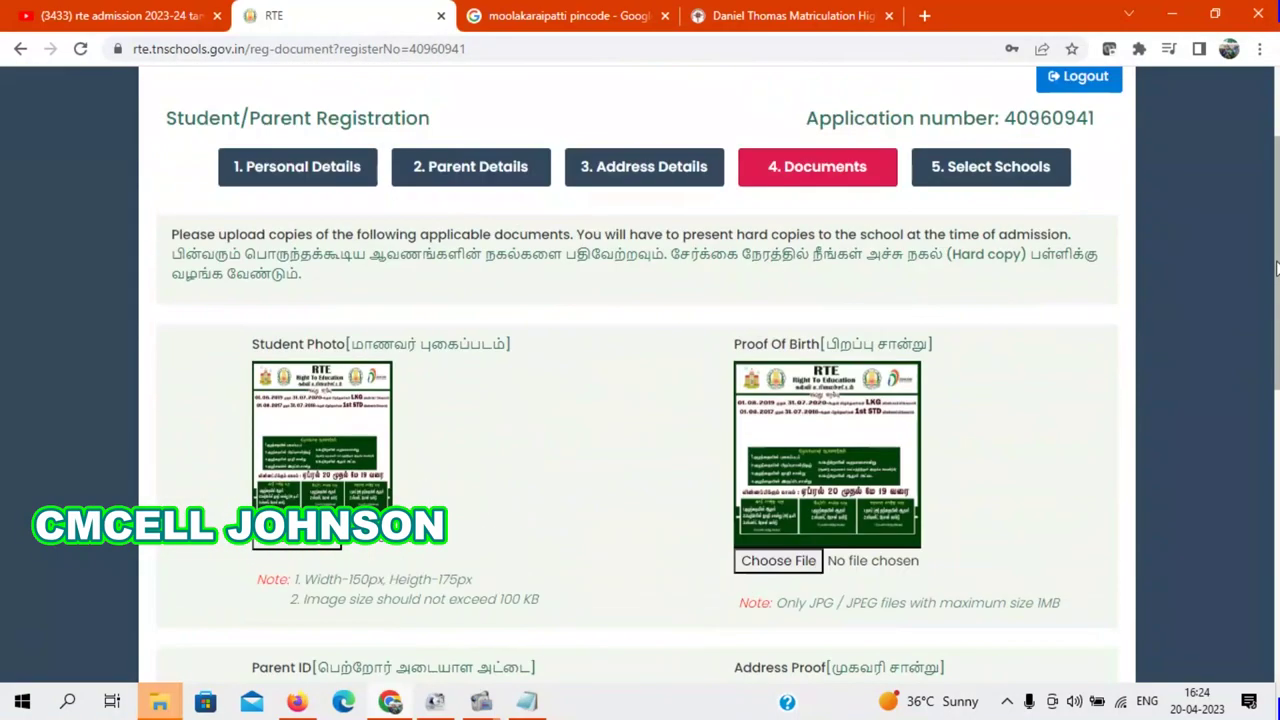
Step: Open the 5. Select Schools step, then switch over to Firefox
{"action": "left_click", "coordinate": [983, 181]}
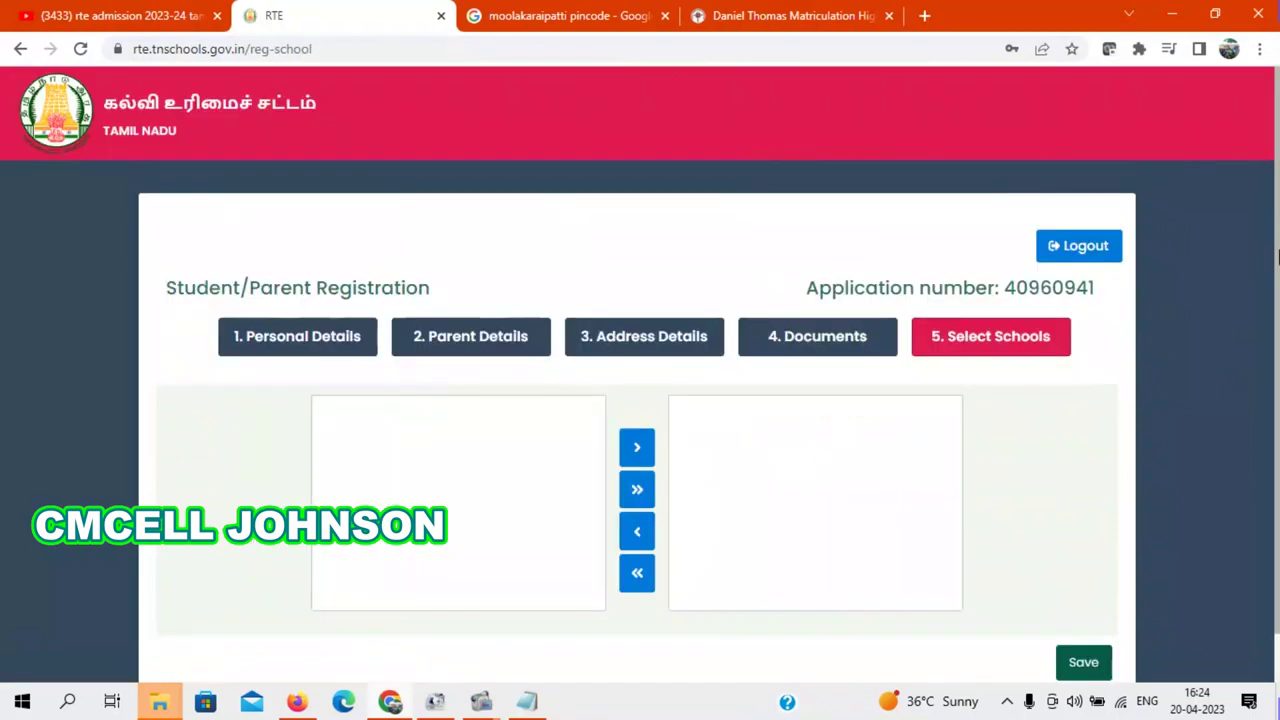
{"action": "left_click_drag", "start_coordinate": [1278, 320], "coordinate": [1278, 355]}
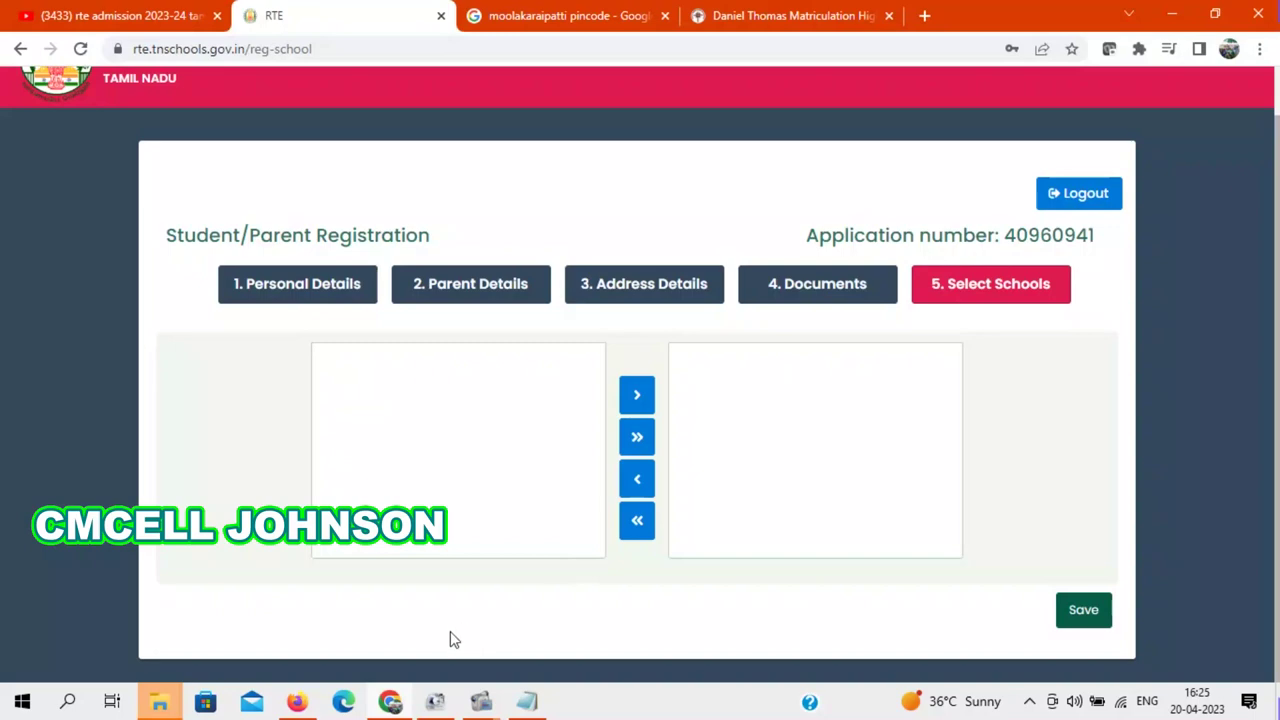
{"action": "left_click", "coordinate": [300, 703]}
Step: Show the YouTube channel's Playlists page in Firefox
{"action": "left_click", "coordinate": [122, 12]}
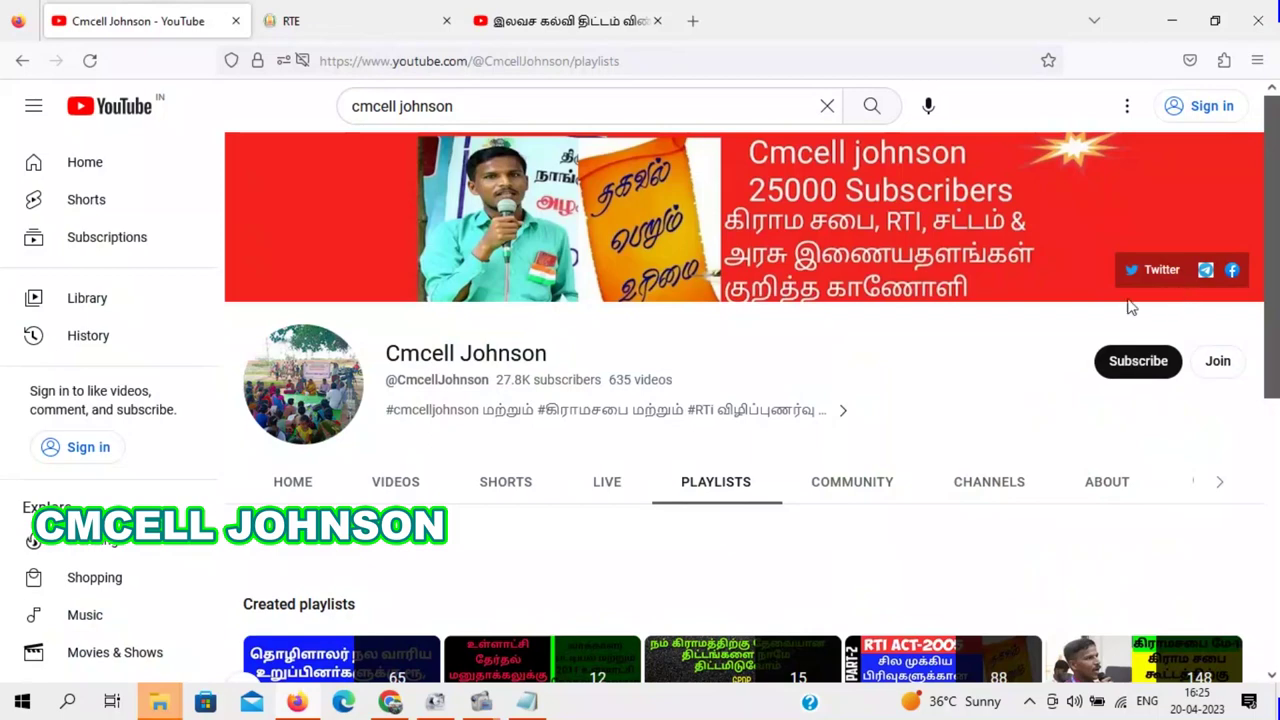
{"action": "mouse_move", "coordinate": [488, 714]}
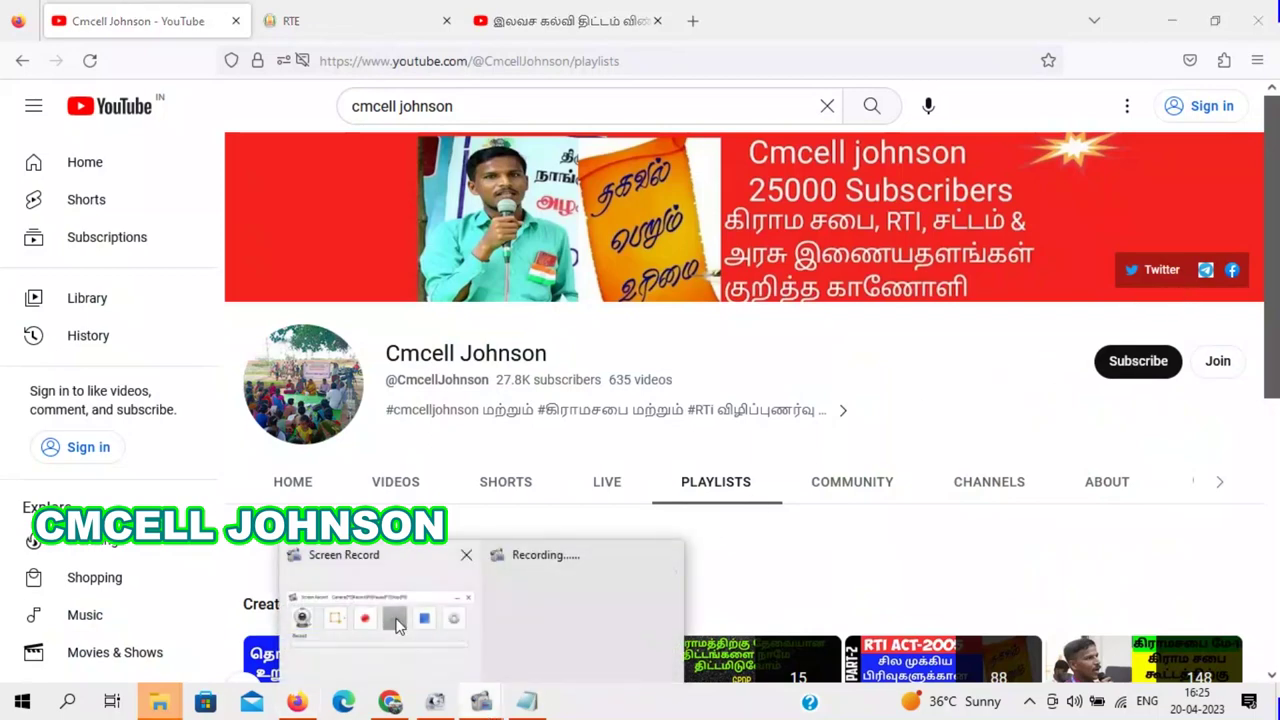